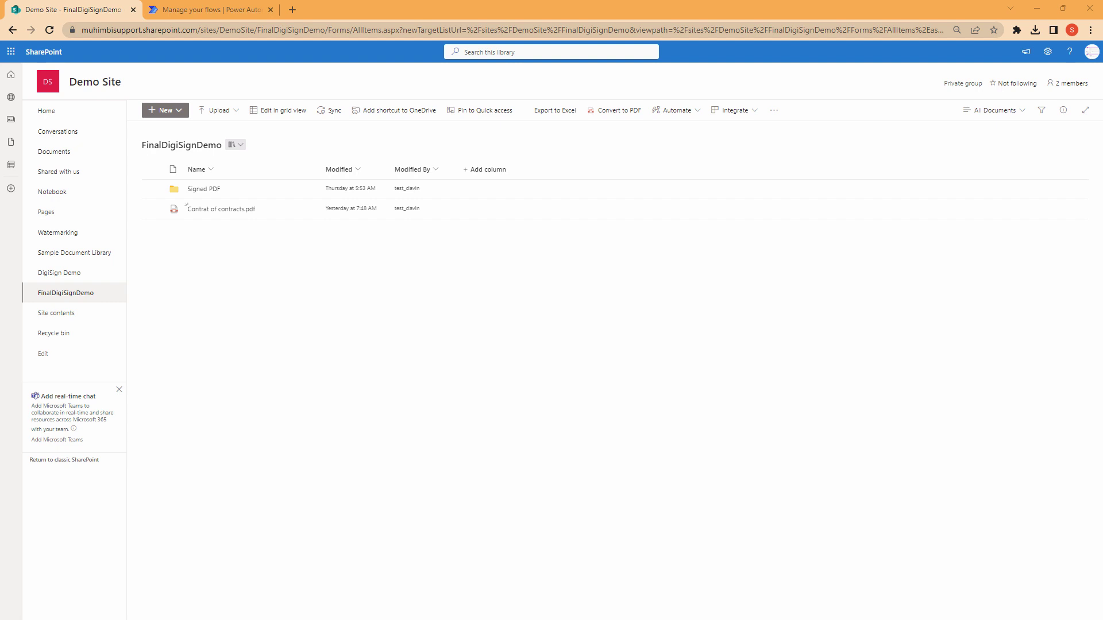
# Start the Digital Signature flow on Contrat of contracts.pdf in the FinalDigiSignDemo library
pyautogui.click(154, 210)
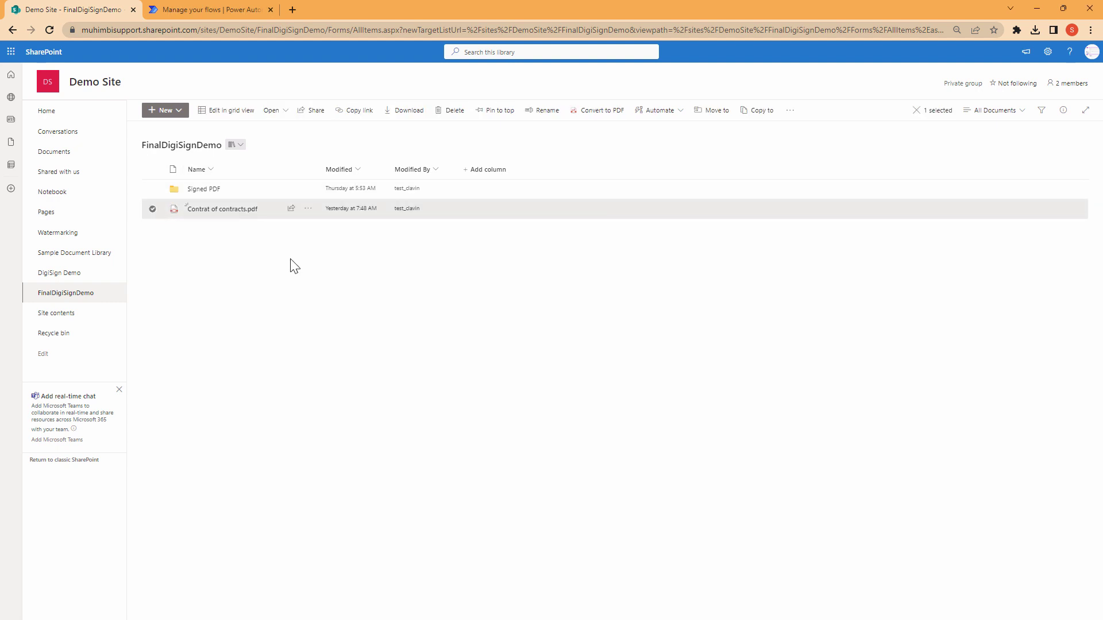
pyautogui.click(308, 209)
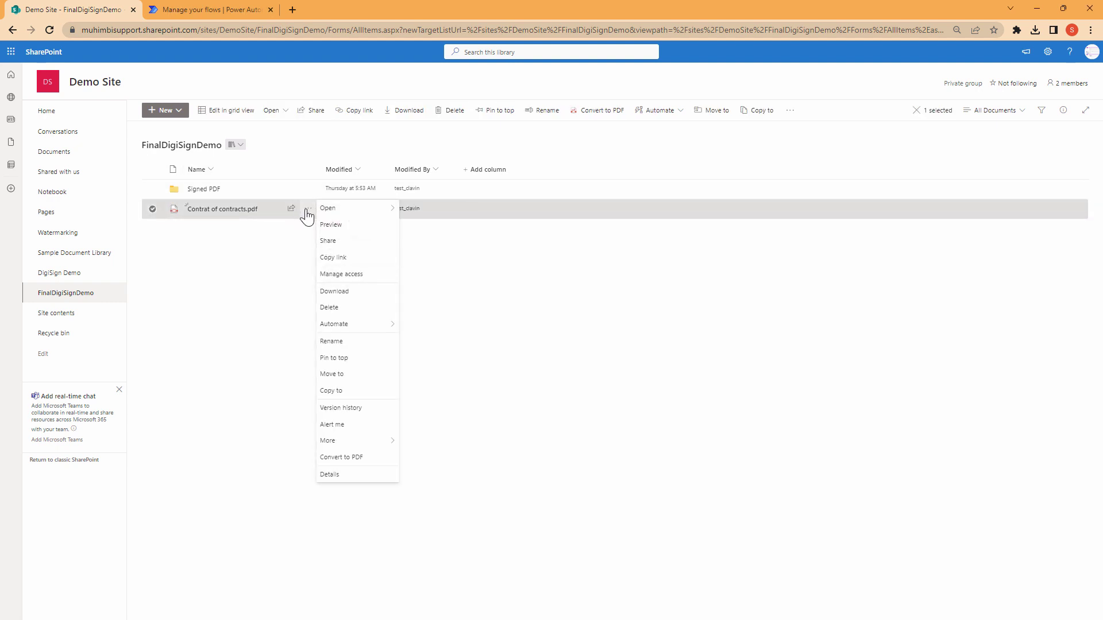
pyautogui.moveTo(349, 333)
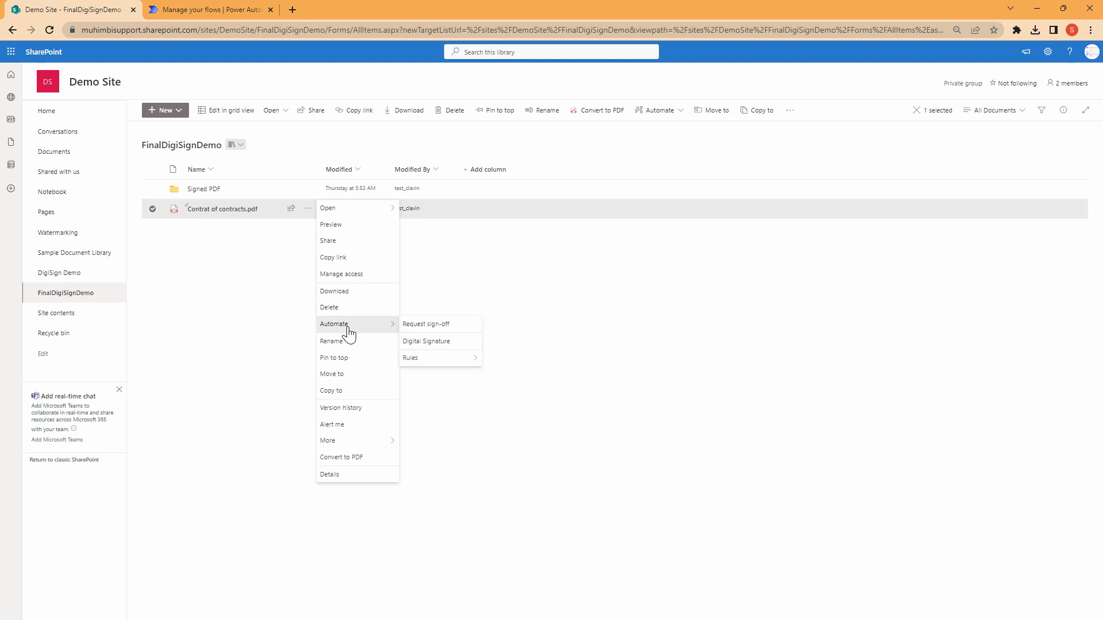
pyautogui.click(453, 343)
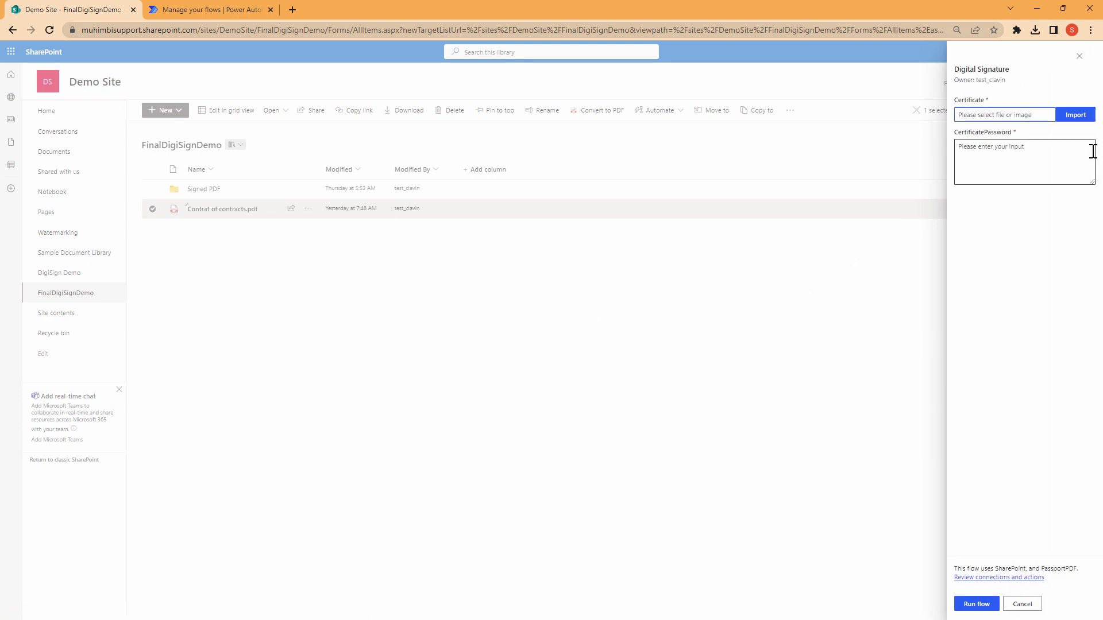
# Import the .pfx certificate dated 16-03-2023 from Downloads, fill in the certificate password and run the flow
pyautogui.click(1071, 120)
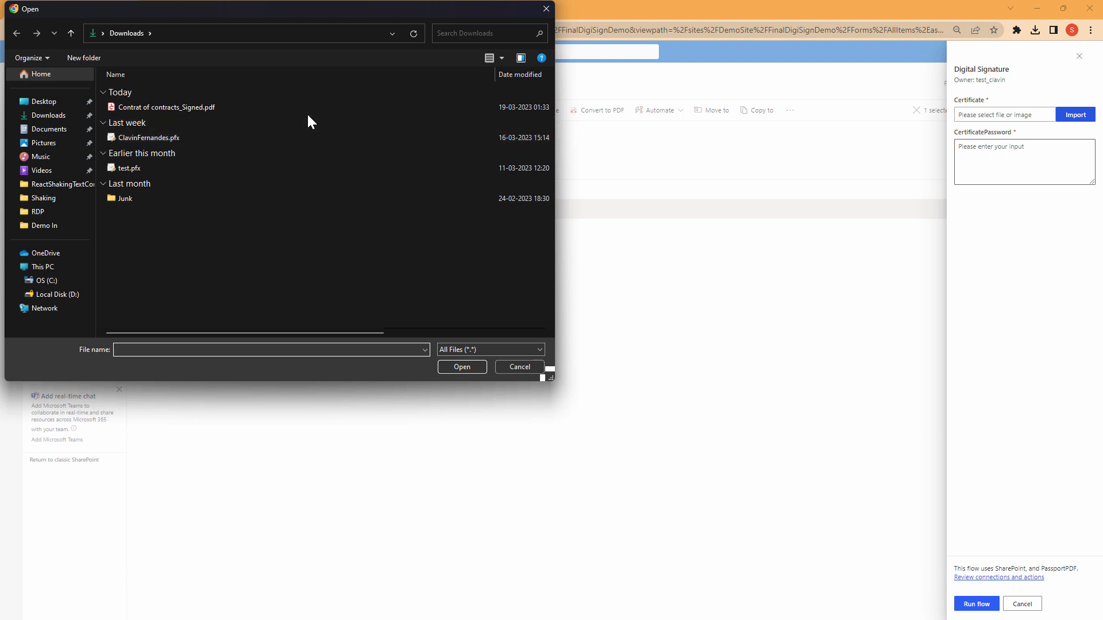
pyautogui.click(206, 140)
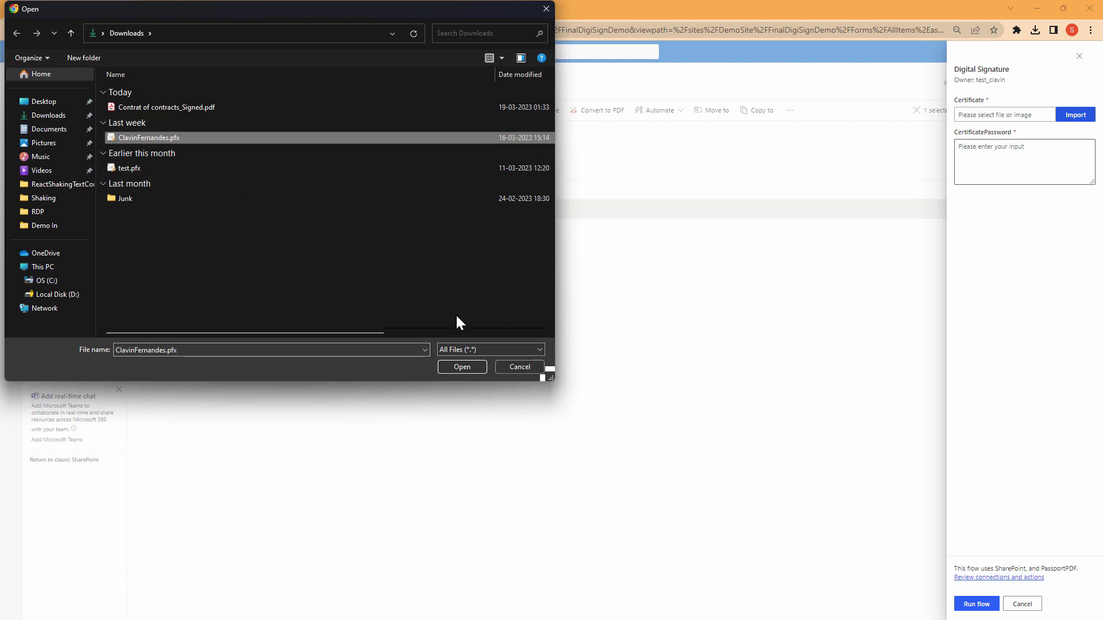
pyautogui.click(463, 366)
pyautogui.click(1055, 162)
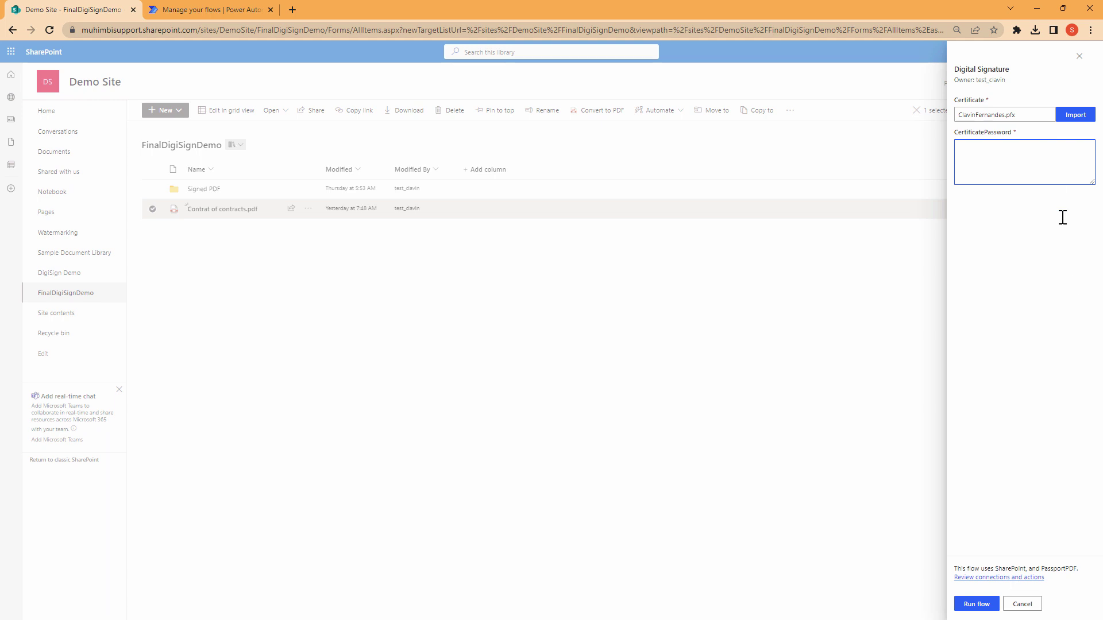
pyautogui.click(979, 606)
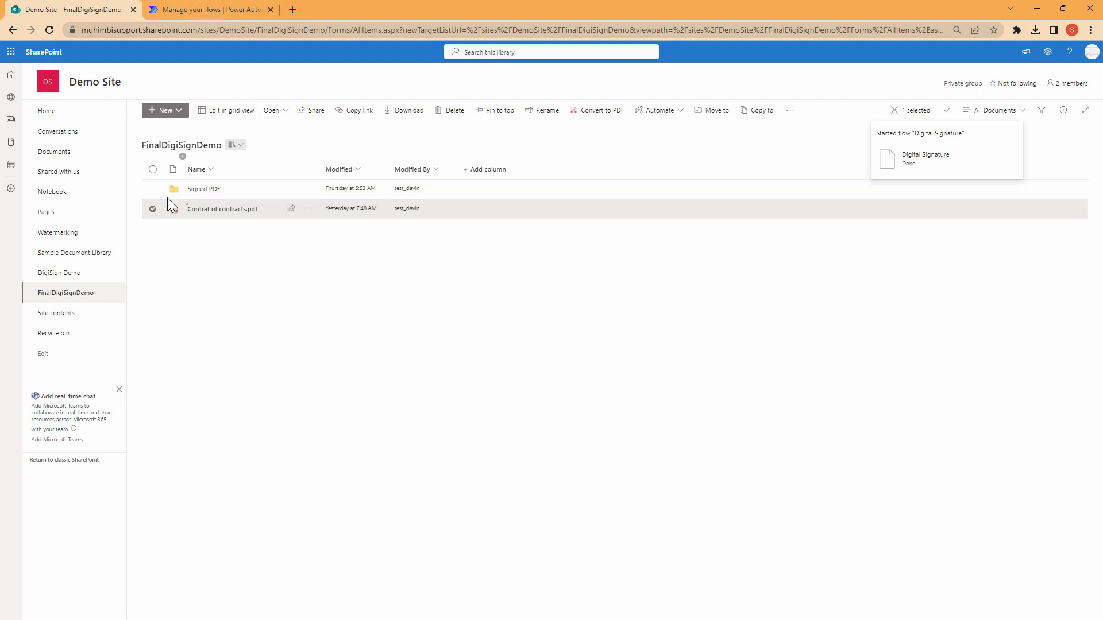
# Check the Signed PDF folder and monitor the newest Digital Signature run in Power Automate by refreshing the run history
pyautogui.click(192, 194)
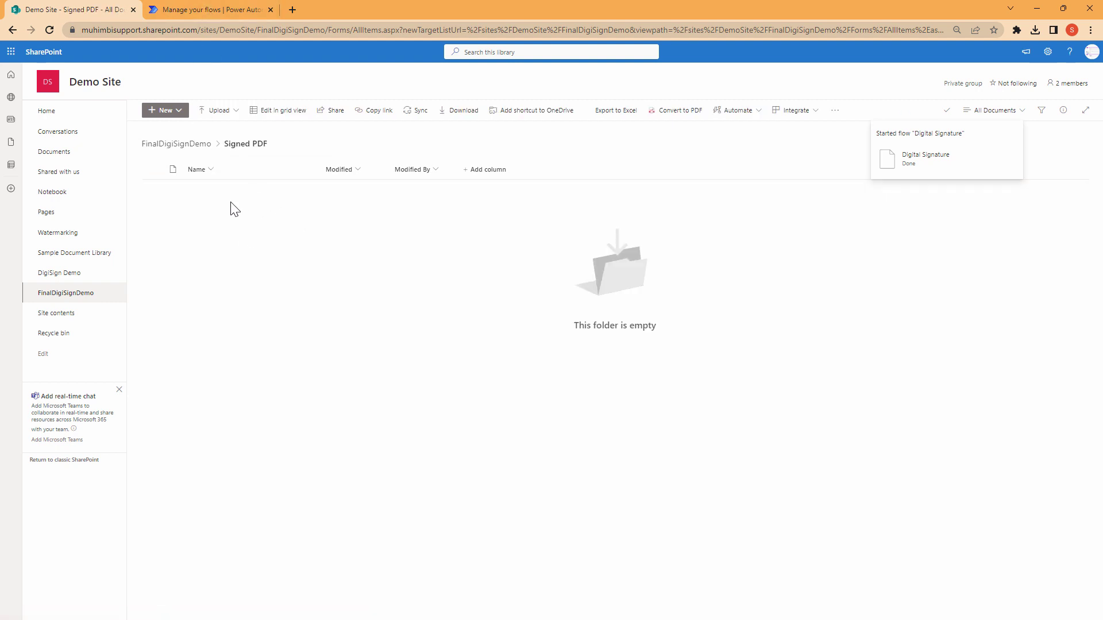
pyautogui.click(219, 12)
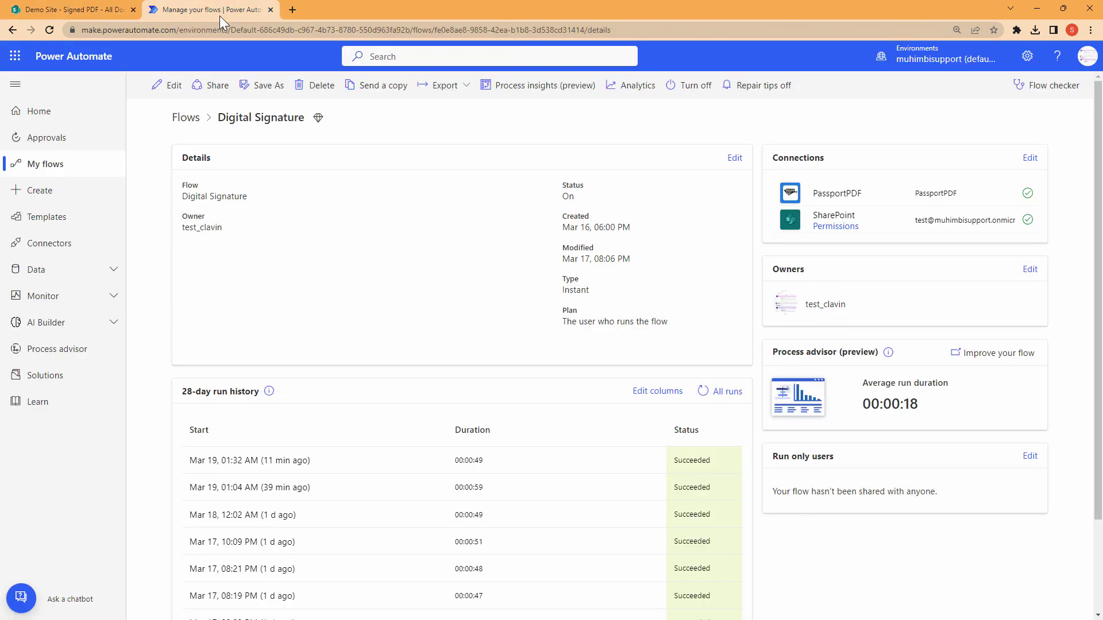
pyautogui.click(703, 391)
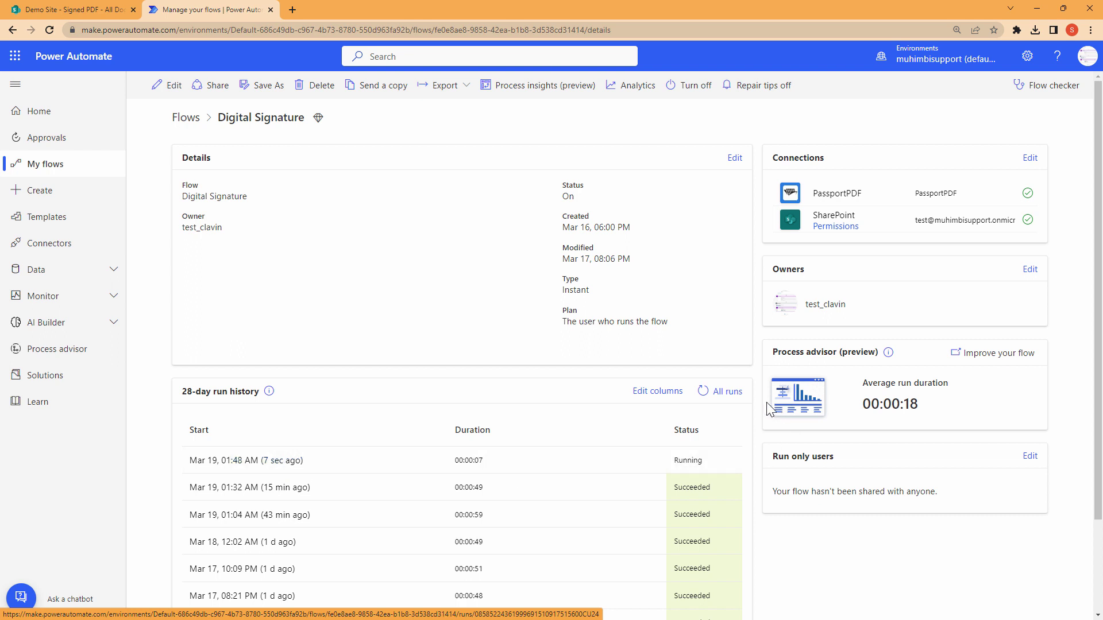
pyautogui.click(704, 391)
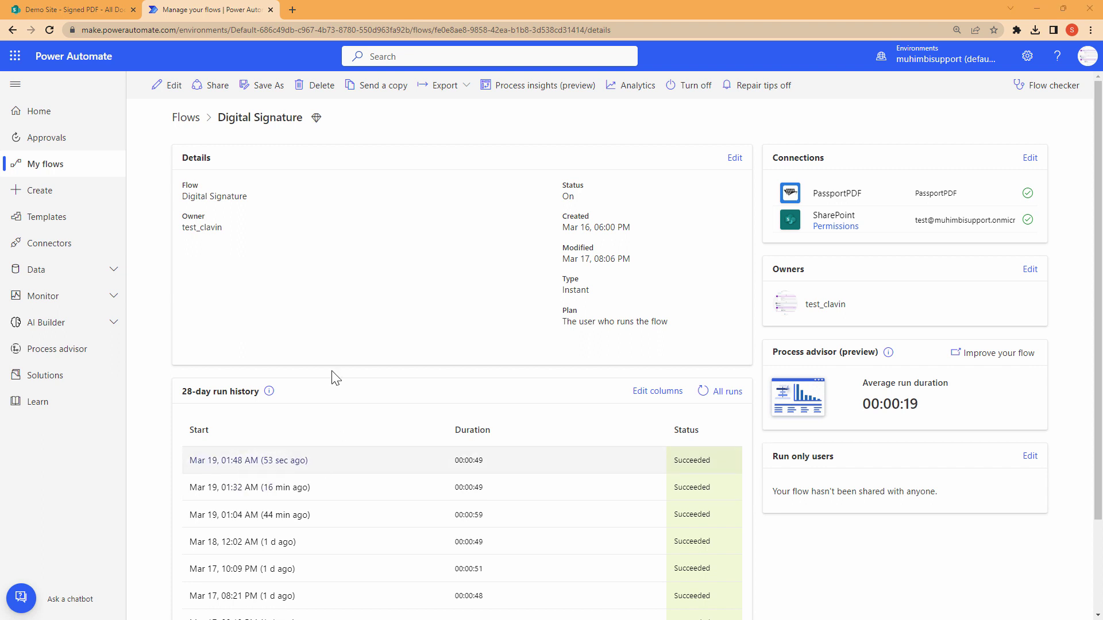
# Return to SharePoint, download Contrat of contracts_Signed.pdf from the Signed PDF folder and open the downloaded copy
pyautogui.click(76, 13)
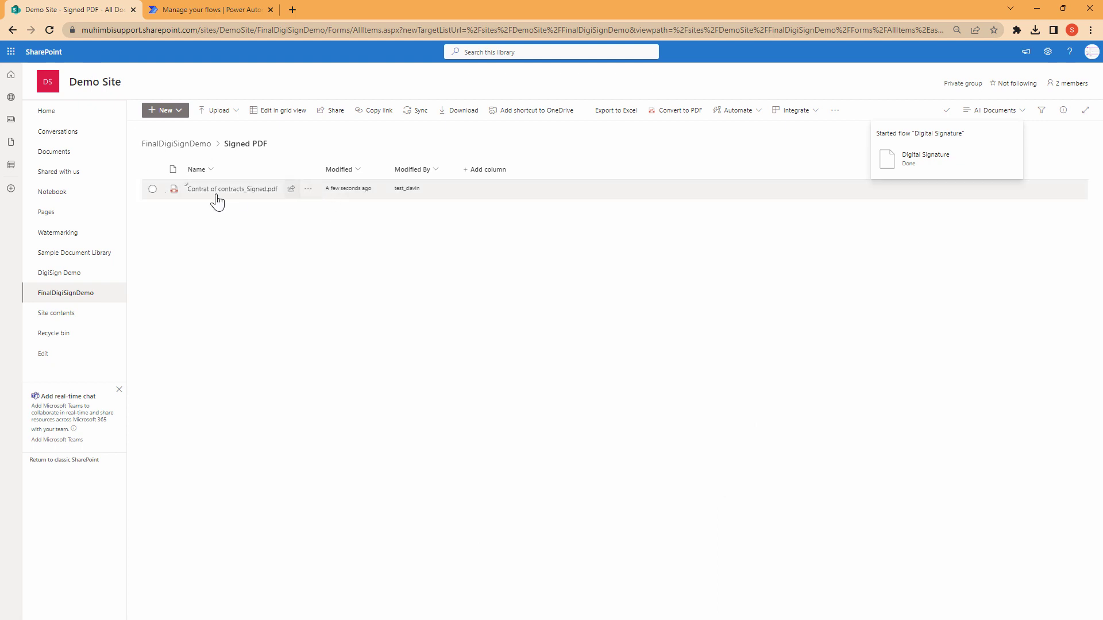
pyautogui.click(149, 190)
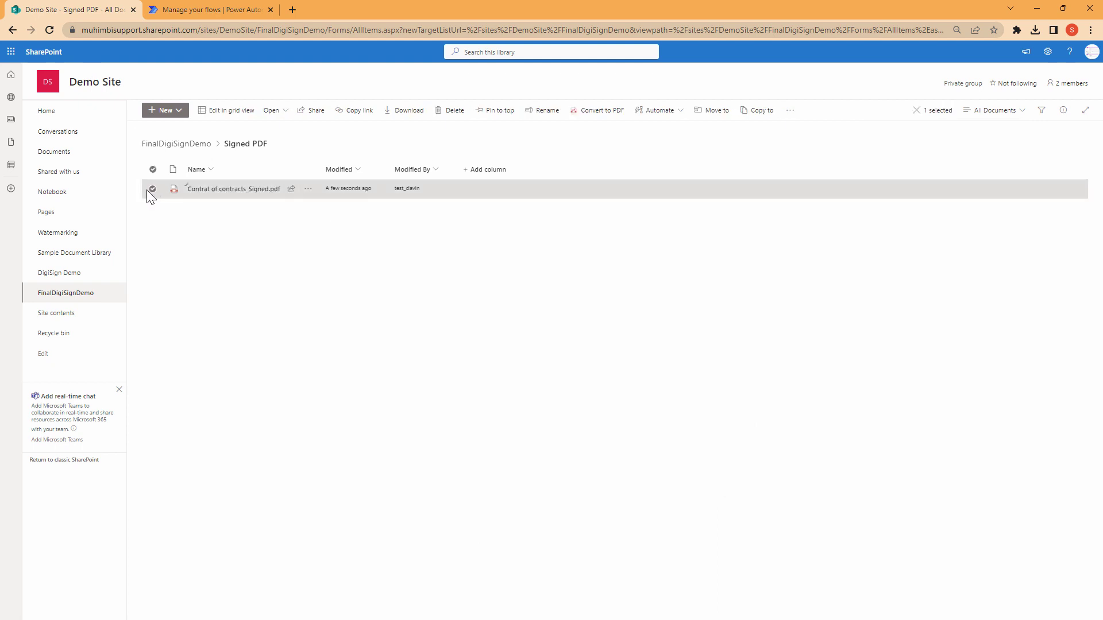
pyautogui.click(402, 117)
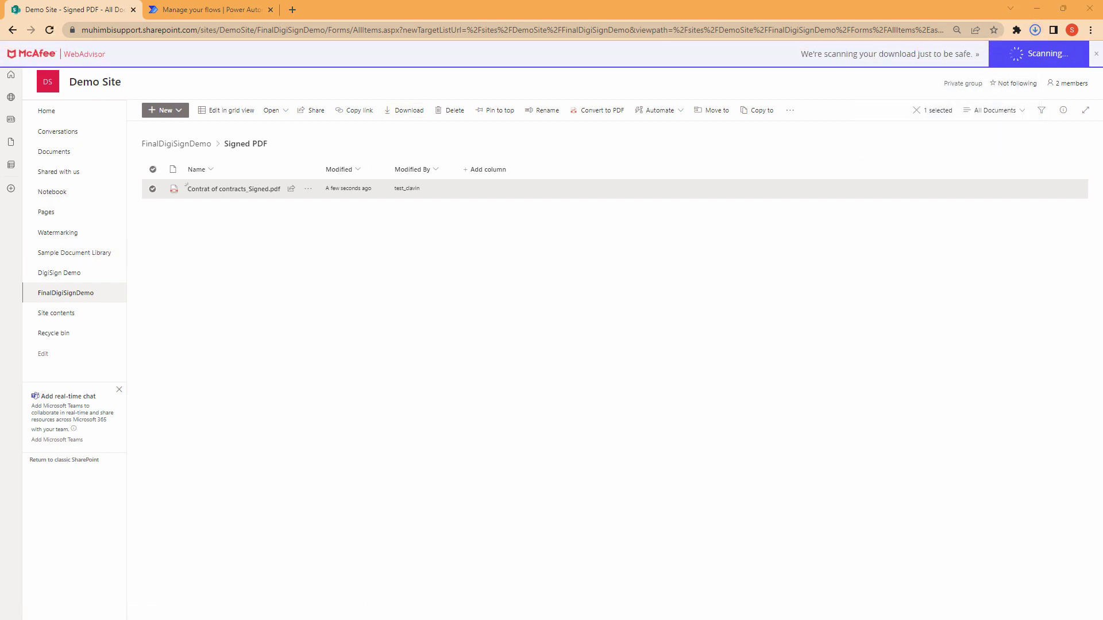
pyautogui.click(1034, 31)
pyautogui.click(408, 138)
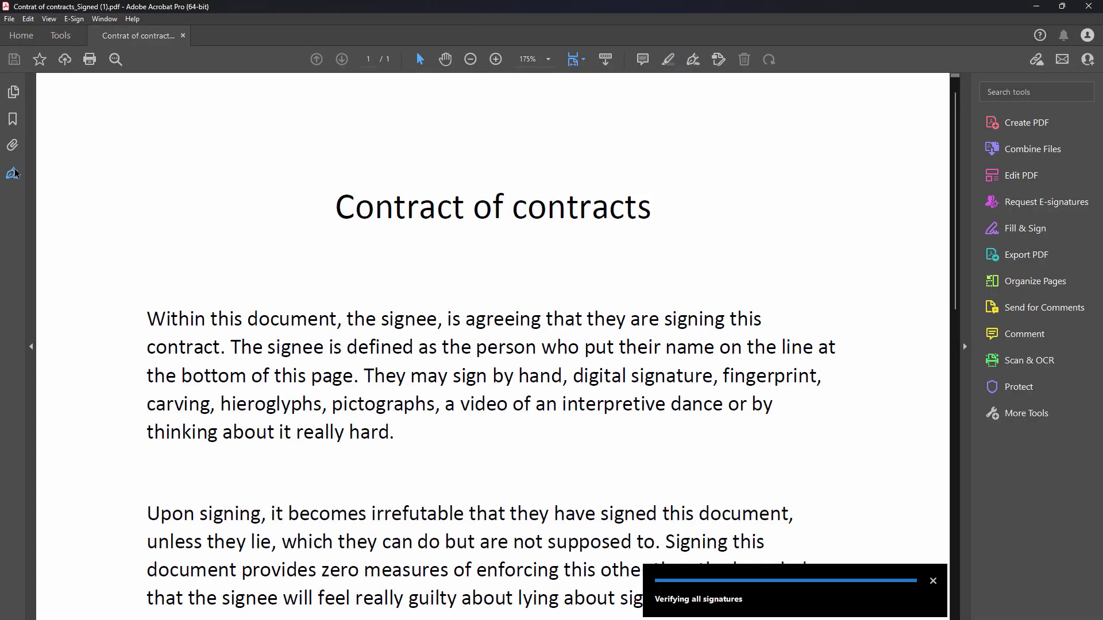
# Inspect the digital signature details of the signed PDF in Adobe Acrobat, and clear the windows away
pyautogui.click(13, 173)
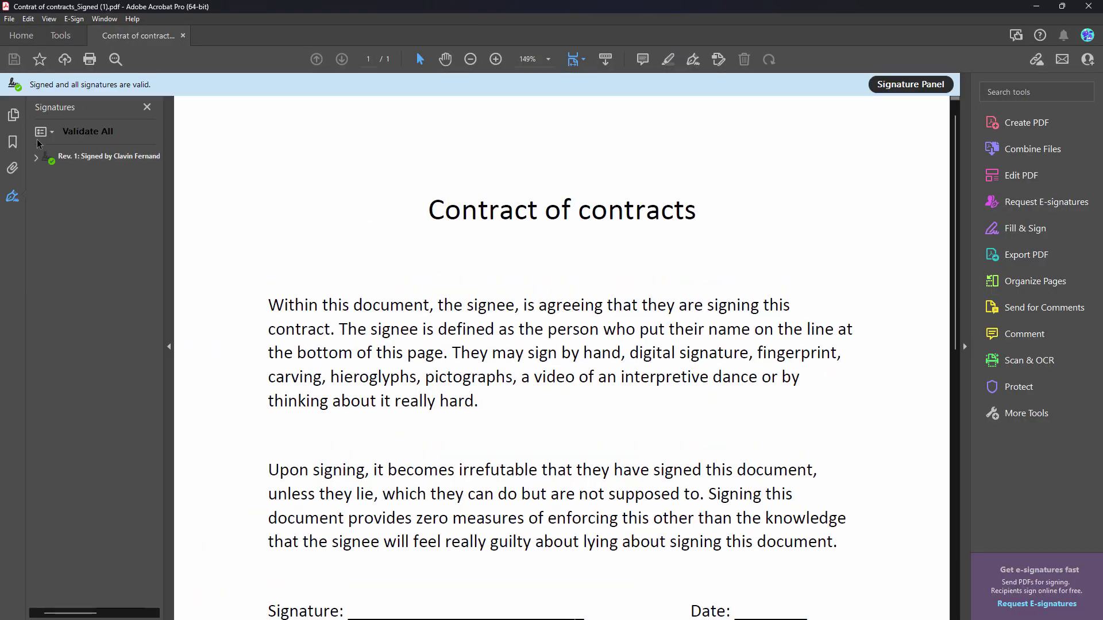
pyautogui.click(35, 157)
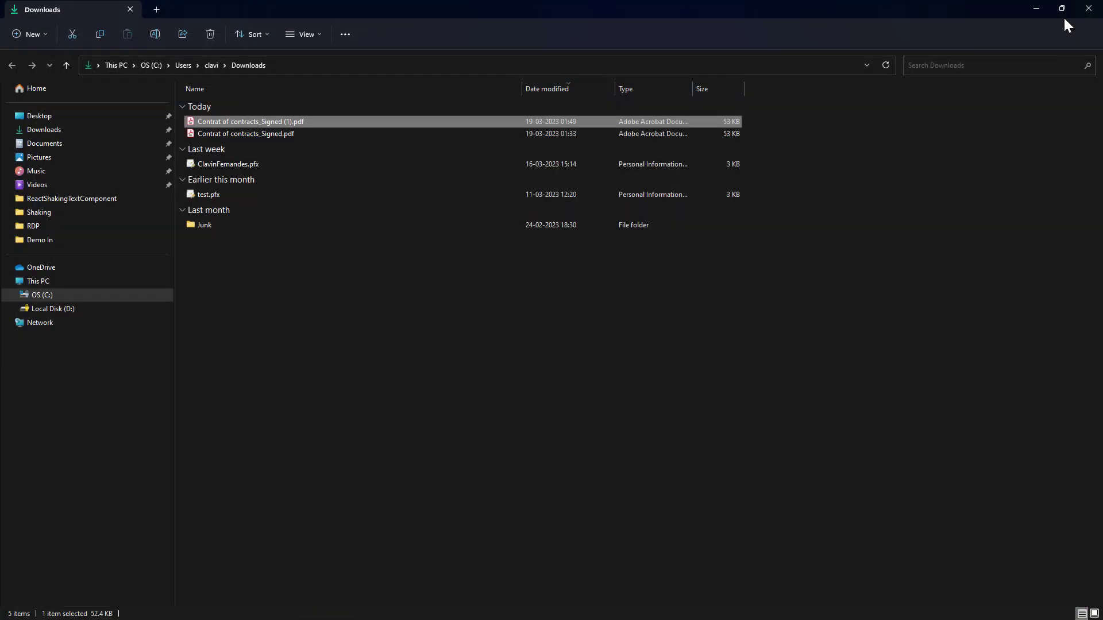
pyautogui.click(1023, 8)
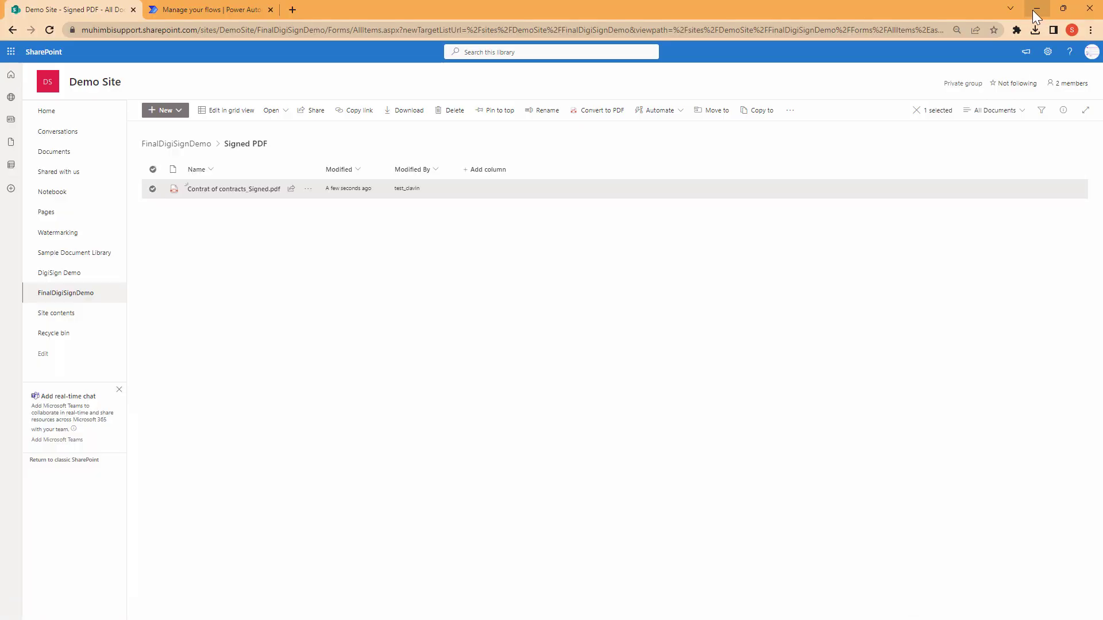
pyautogui.click(1035, 8)
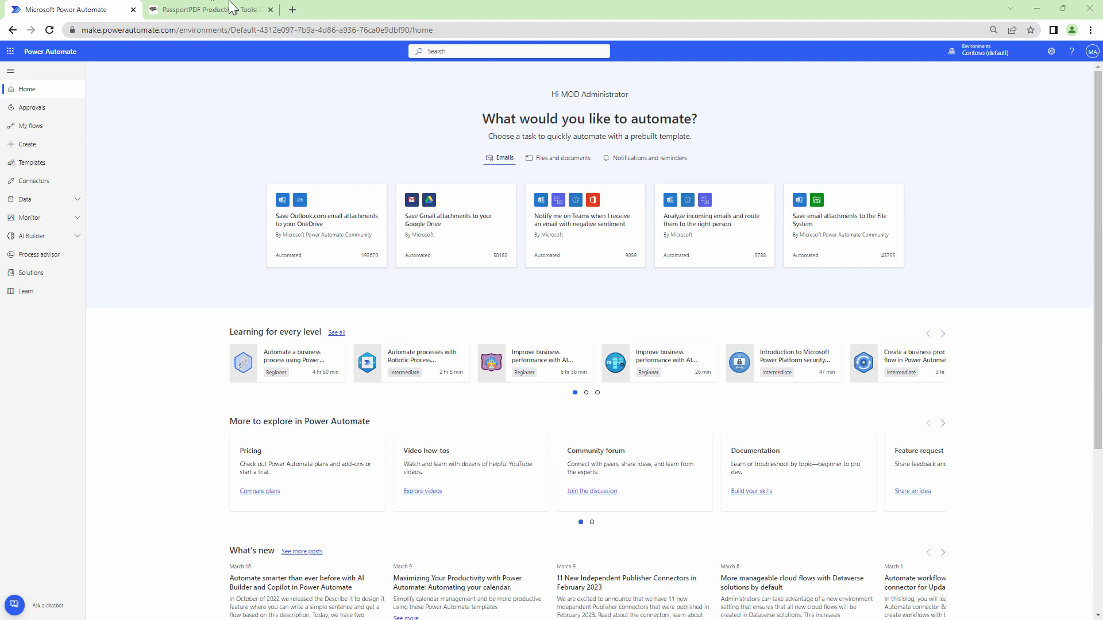
# Look through the PassportPDF website's home page and API getting-started guide, and open the API reference
pyautogui.moveTo(196, 15)
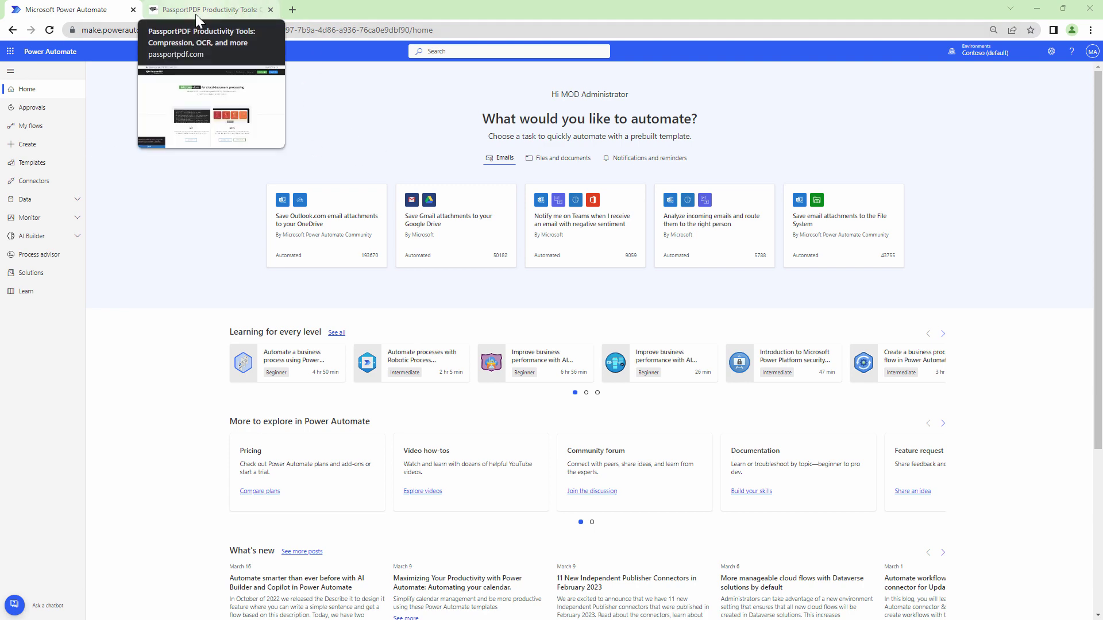
pyautogui.click(195, 14)
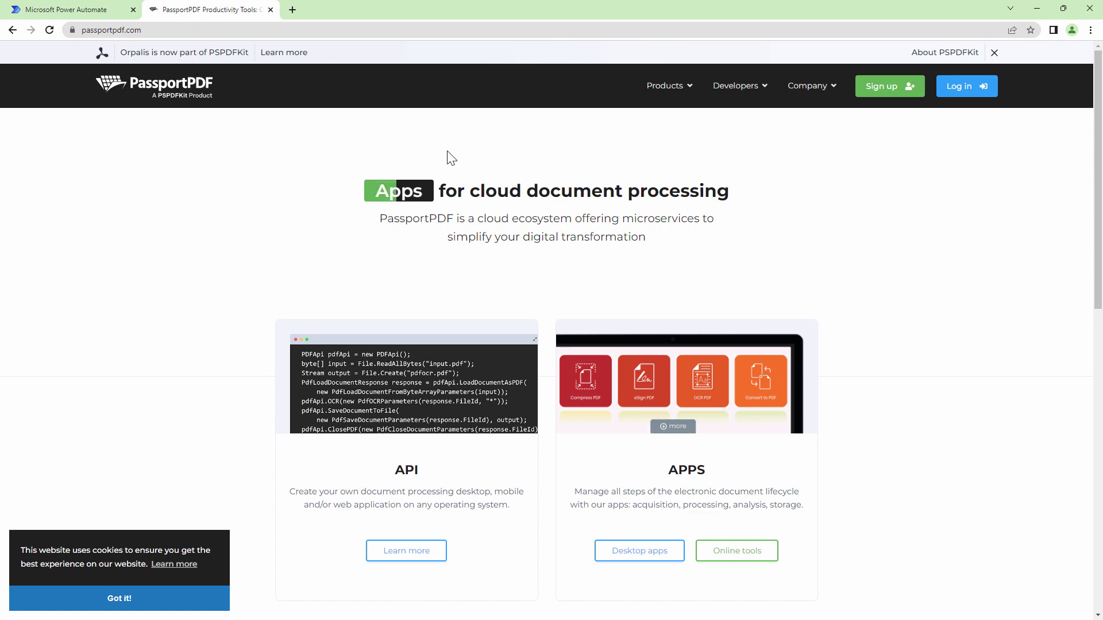
pyautogui.moveTo(1101, 144); pyautogui.dragTo(1099, 259)
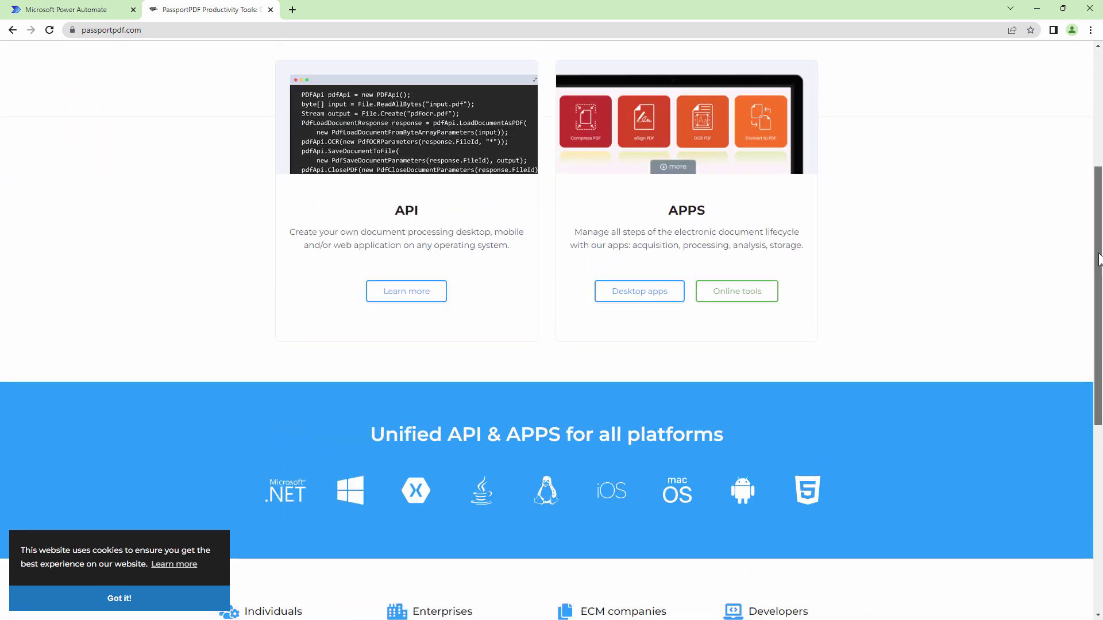
pyautogui.click(414, 299)
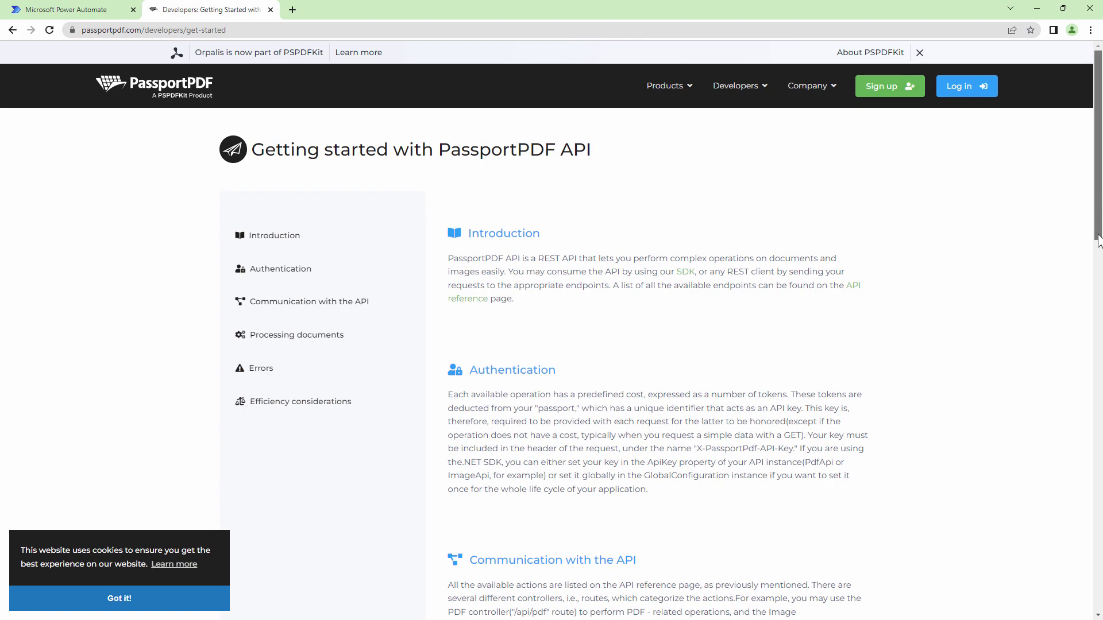
pyautogui.moveTo(1100, 209); pyautogui.dragTo(1102, 527)
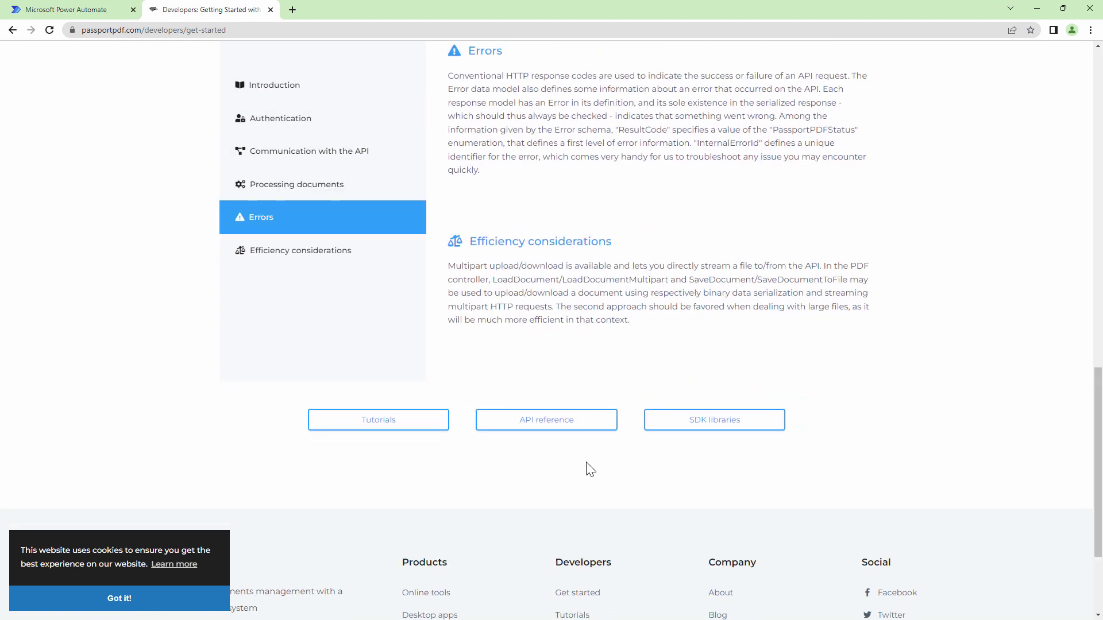
pyautogui.click(577, 436)
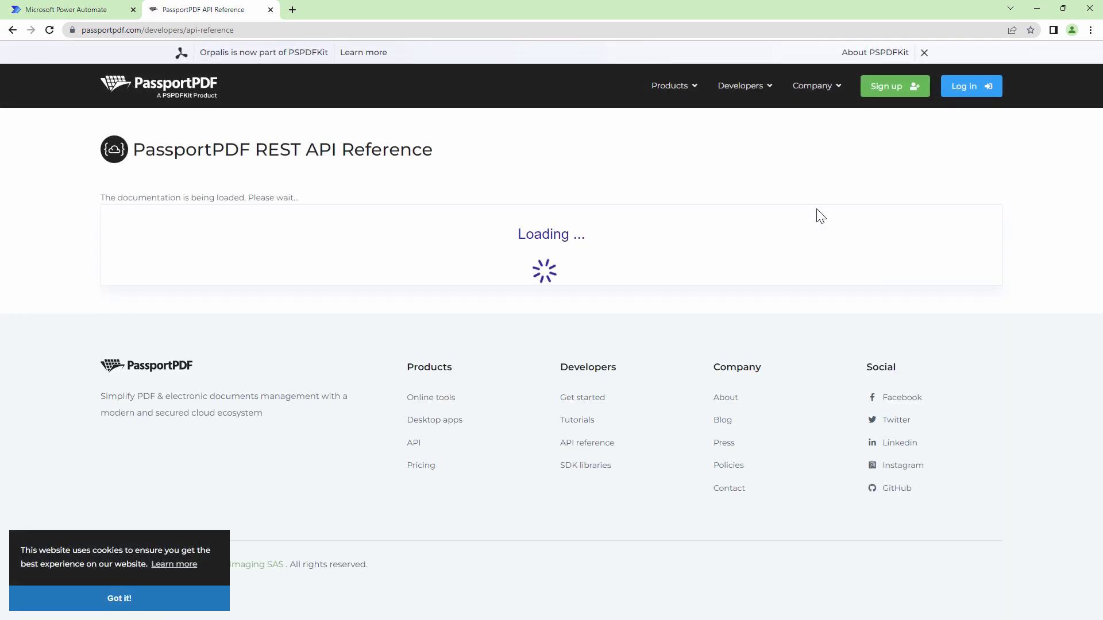
# View PassportPDF's Plans and Pricing page in a separate browser tab
pyautogui.click(700, 89)
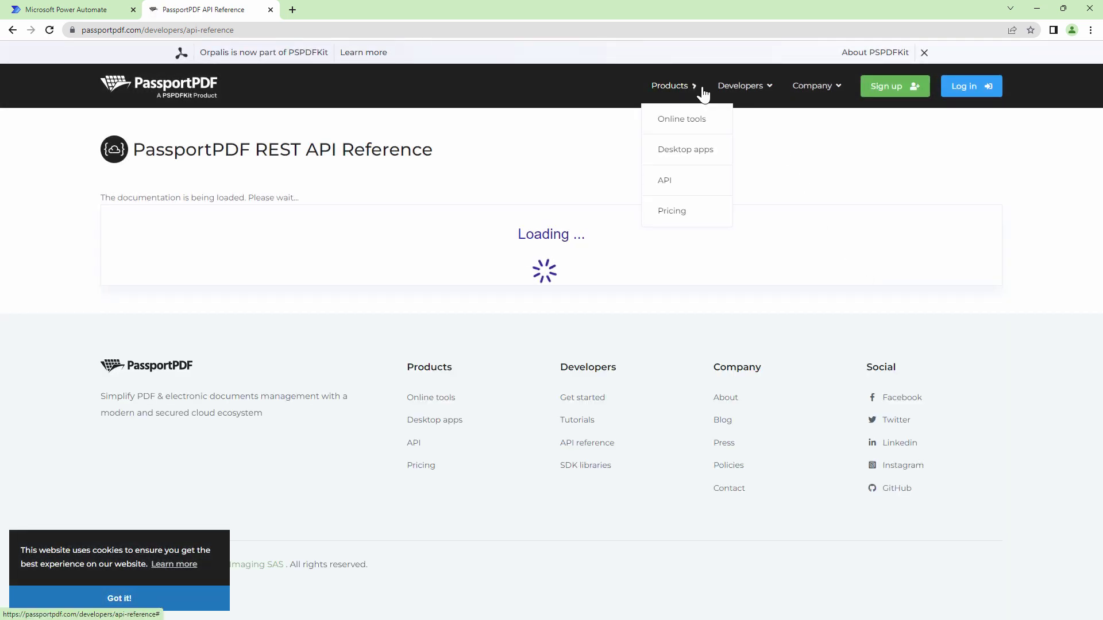
pyautogui.rightClick(695, 225)
pyautogui.click(707, 229)
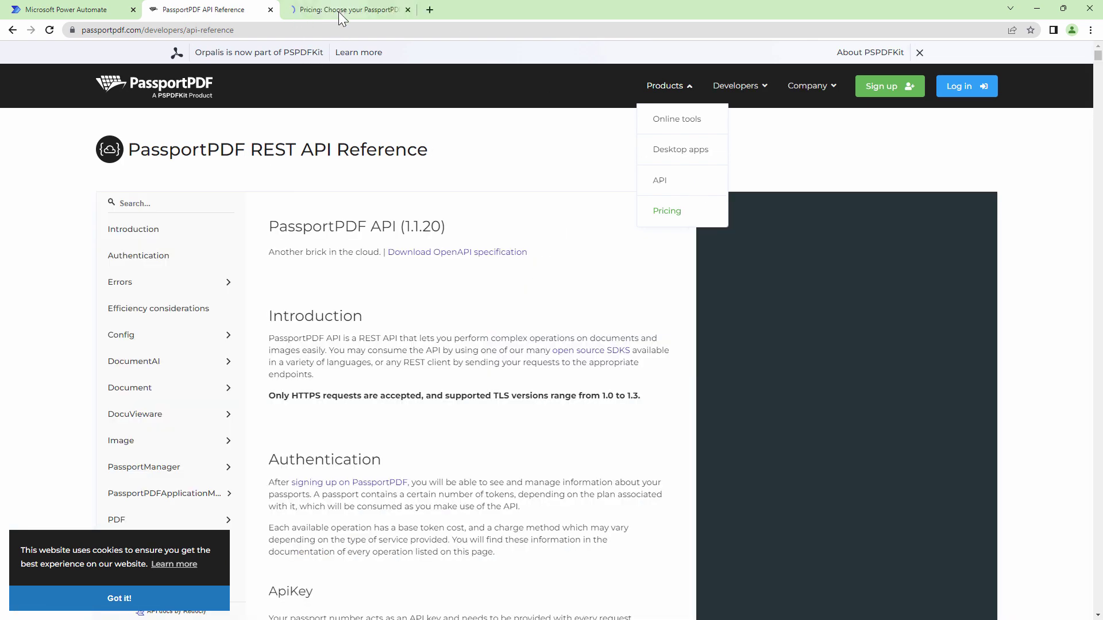
pyautogui.click(342, 12)
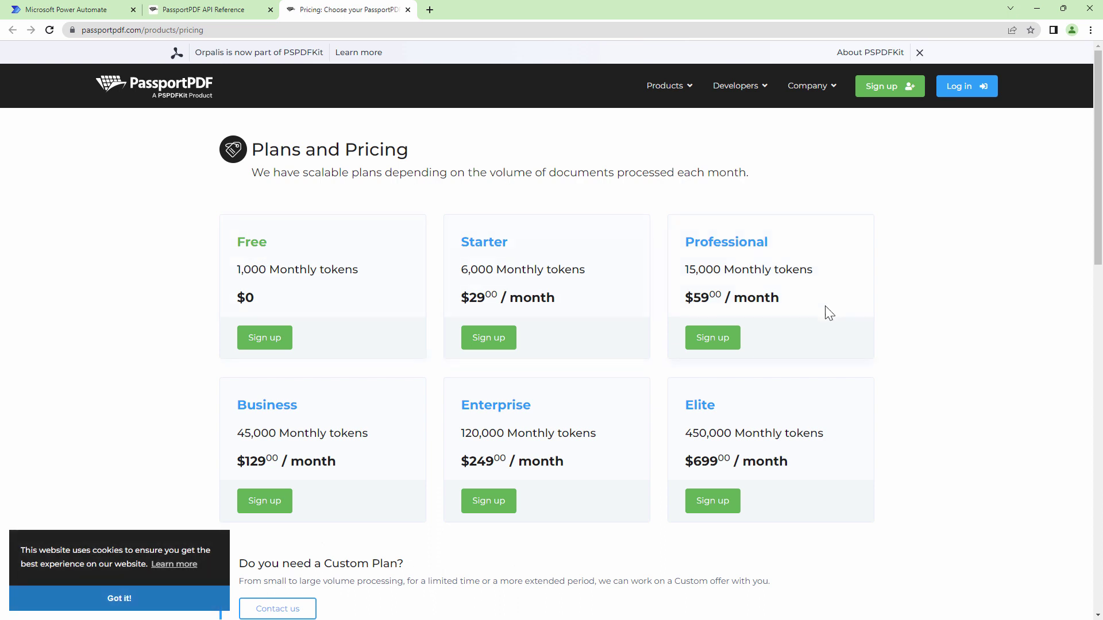
# Search the PassportPDF API reference for "Digi" and open the DigiSign endpoint
pyautogui.click(220, 12)
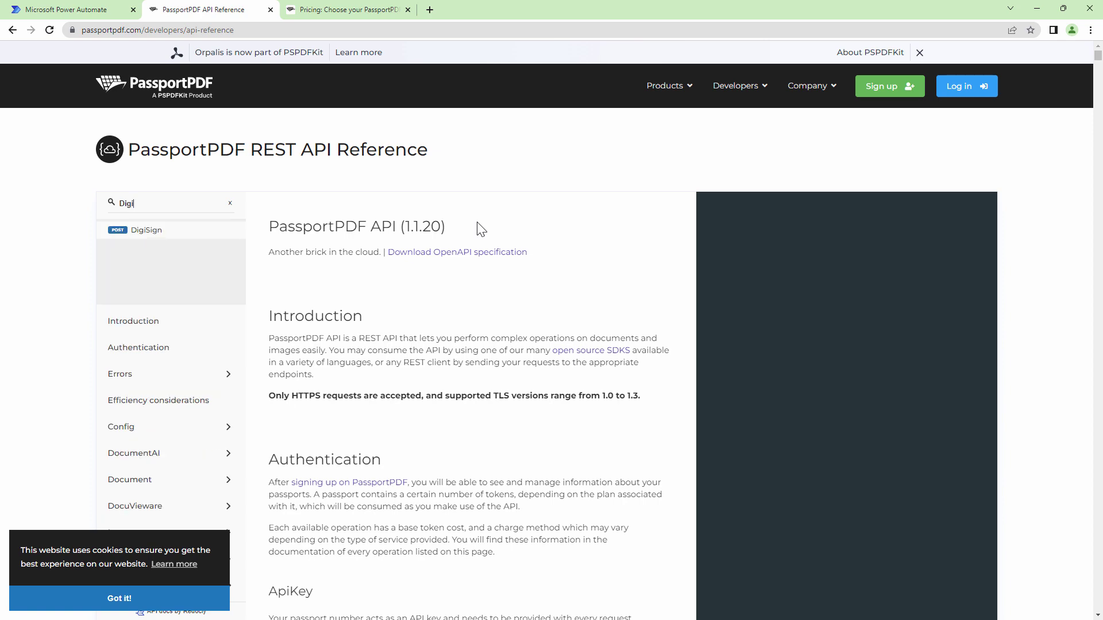
pyautogui.click(190, 236)
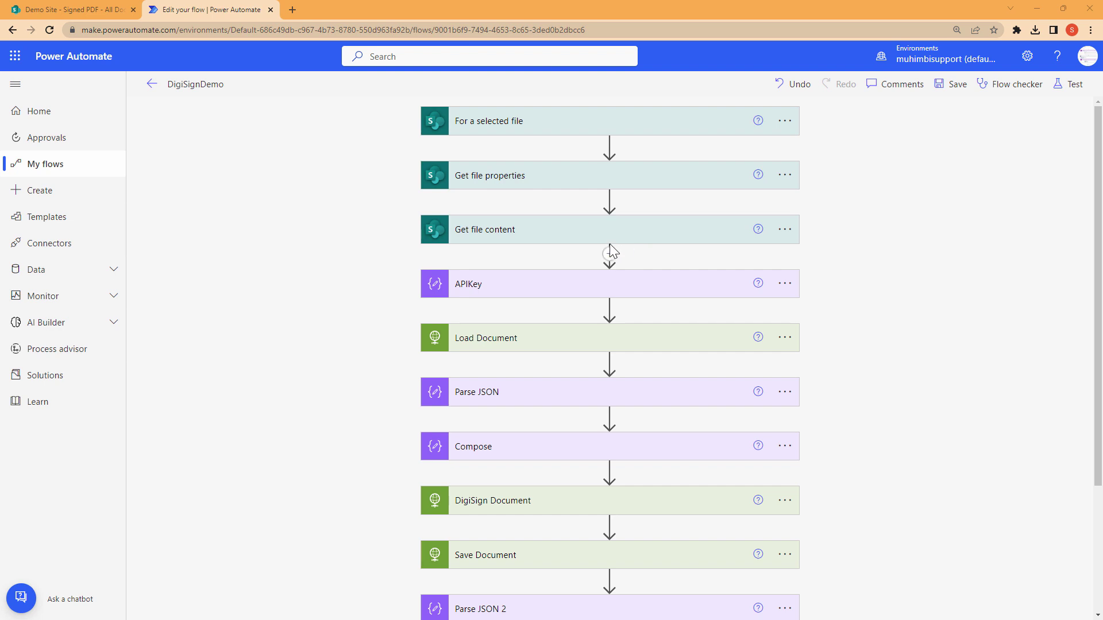
# Examine the HTTP settings of the Load Document, DigiSign Document, Save Document and Close Document actions, and clear the flow window away
pyautogui.click(526, 339)
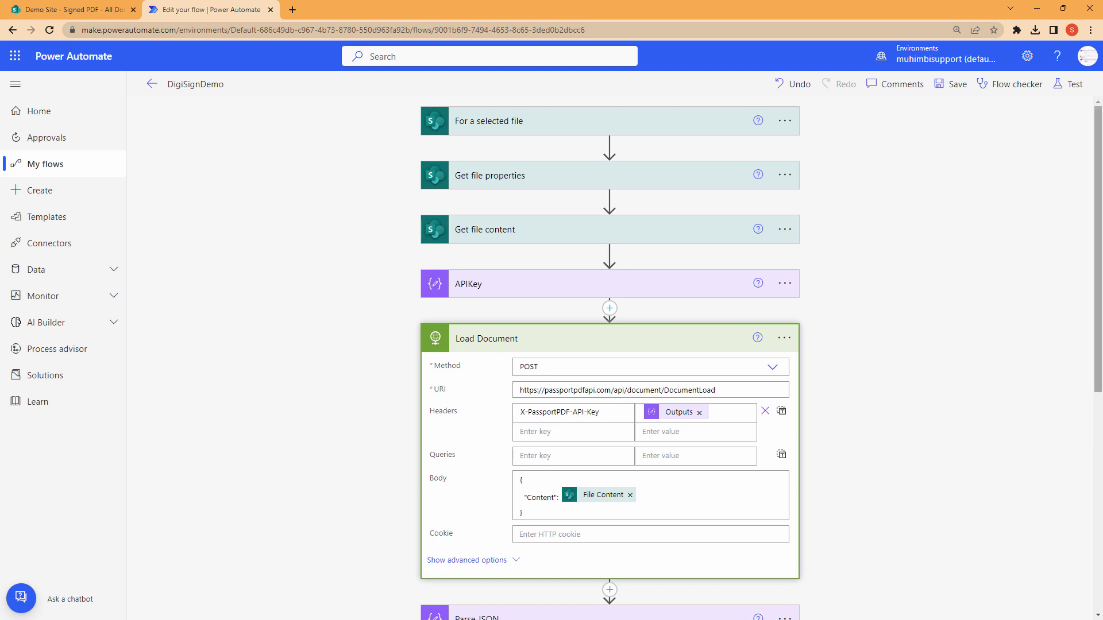
pyautogui.scroll(-2, 632, 416)
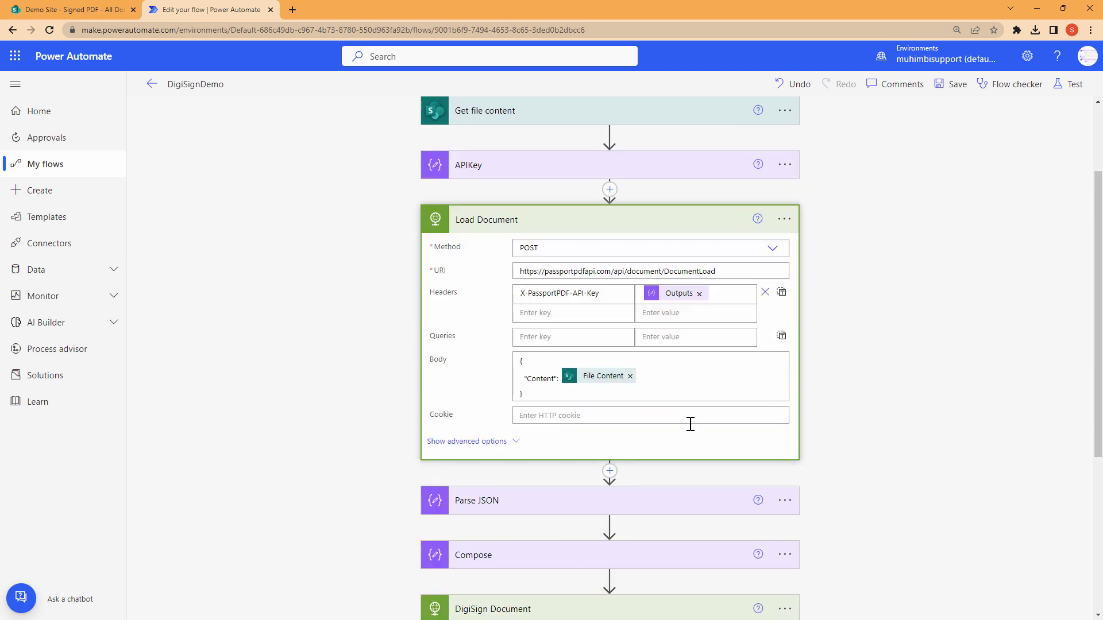
pyautogui.scroll(-2, 1090, 352)
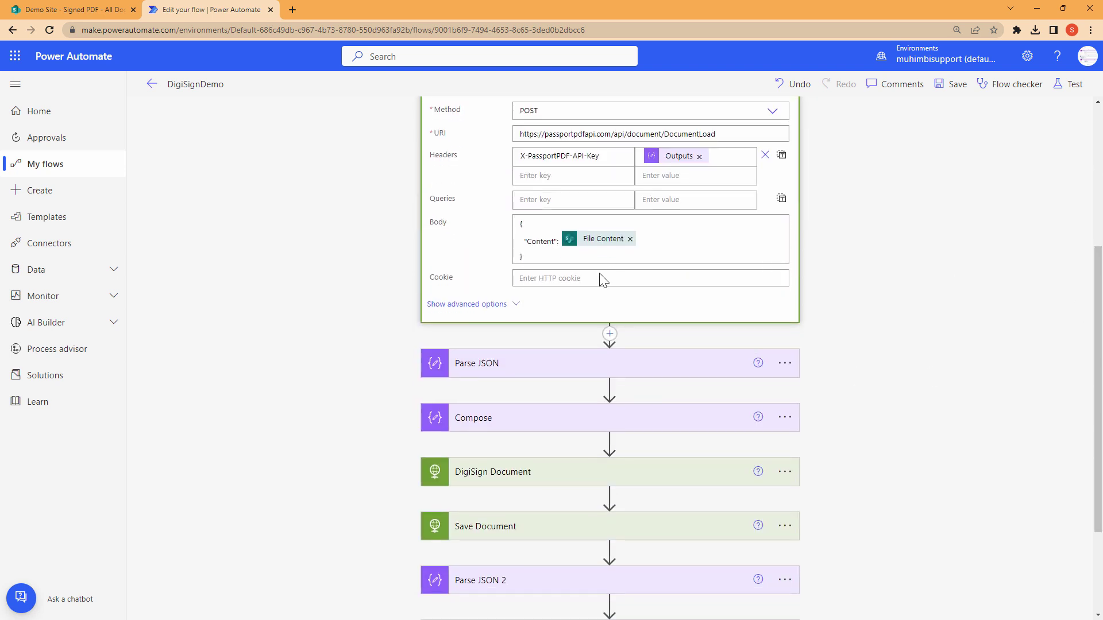
pyautogui.click(607, 474)
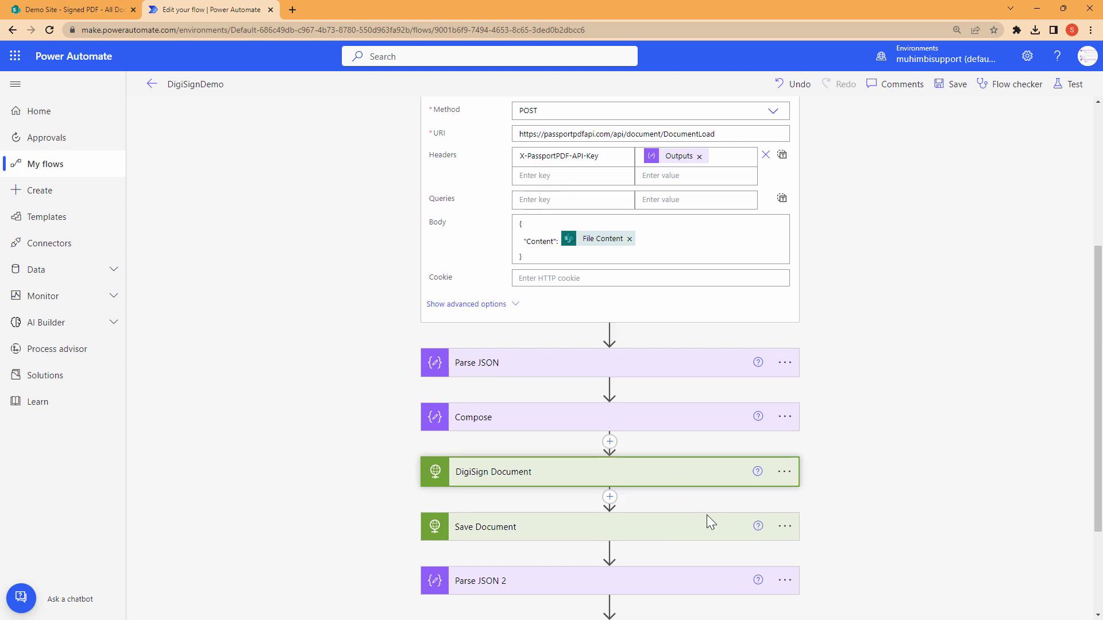
pyautogui.scroll(-4, 896, 266)
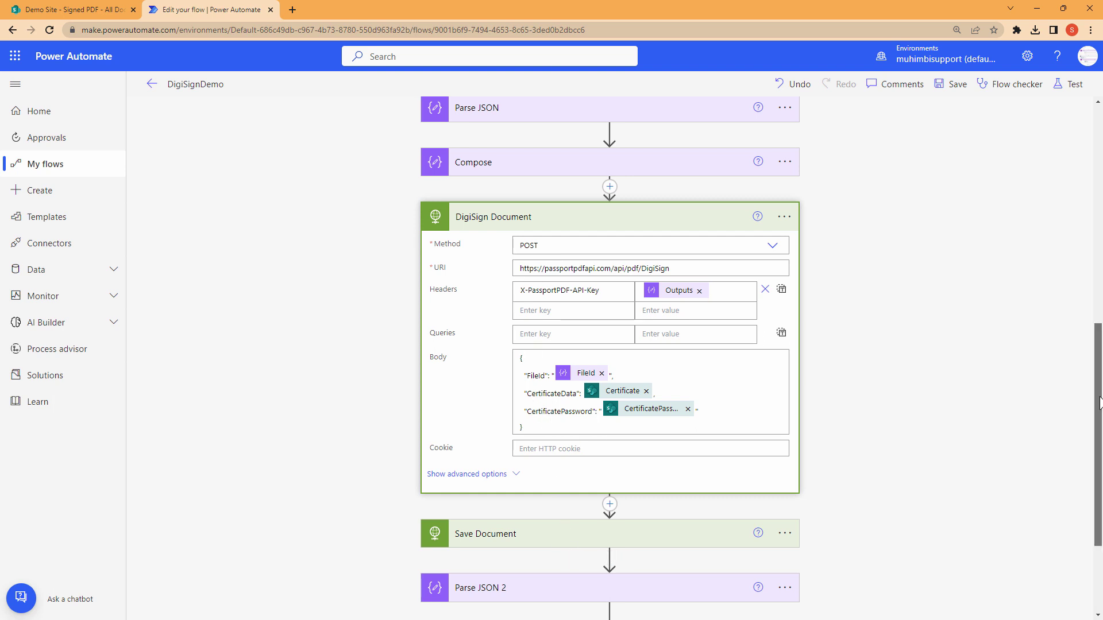
pyautogui.moveTo(1100, 407); pyautogui.dragTo(1101, 464)
pyautogui.click(662, 392)
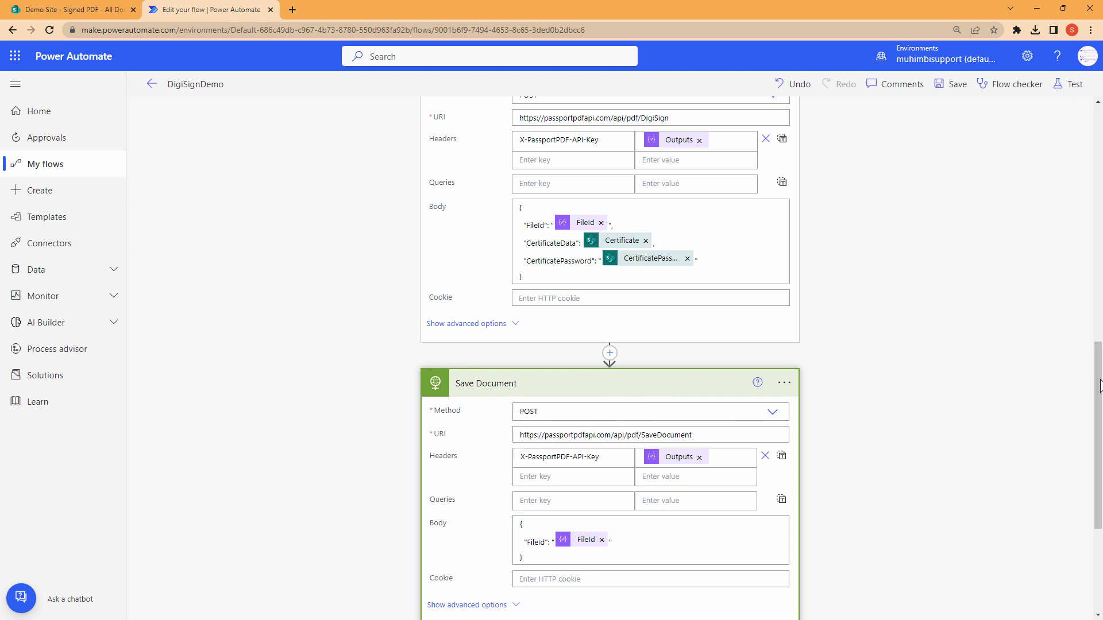
pyautogui.moveTo(1101, 385); pyautogui.dragTo(1101, 441)
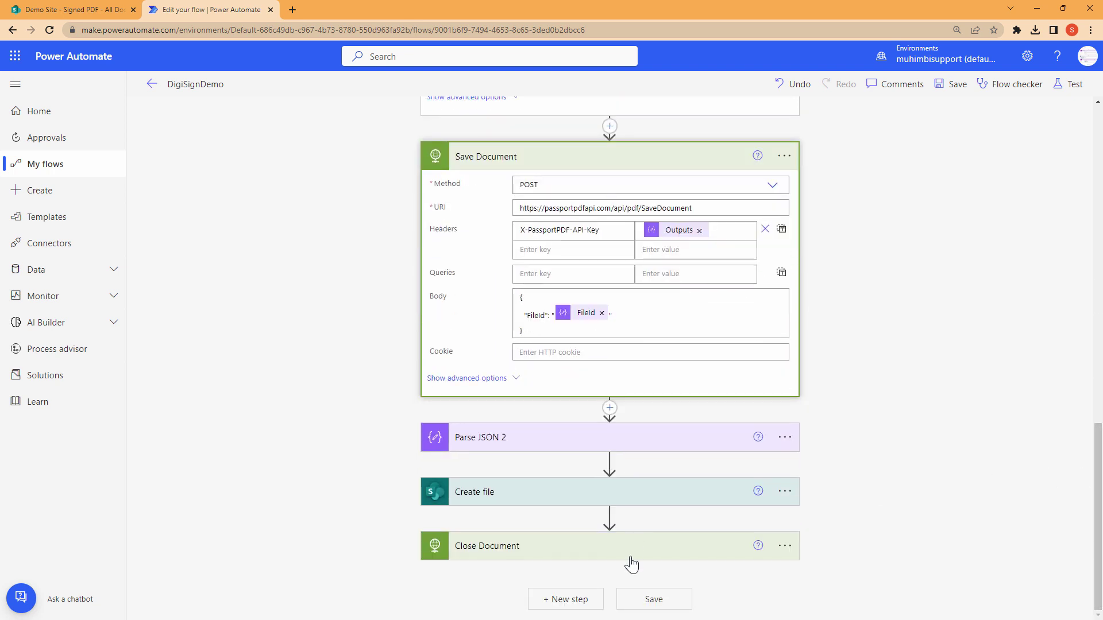
pyautogui.click(626, 552)
pyautogui.moveTo(1098, 460); pyautogui.dragTo(1098, 529)
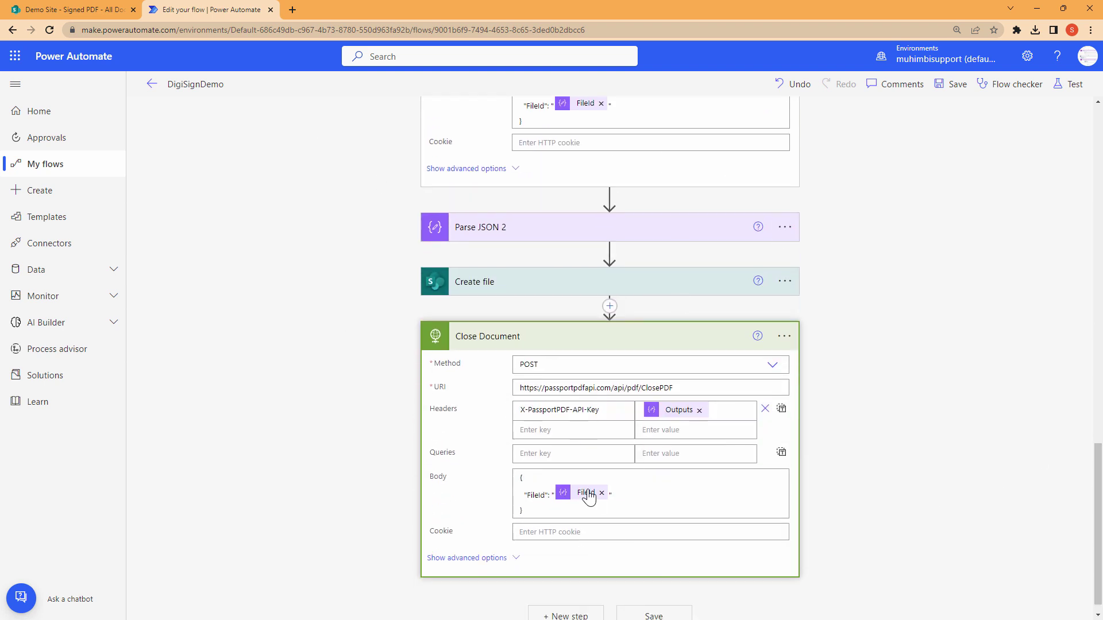
pyautogui.click(1037, 9)
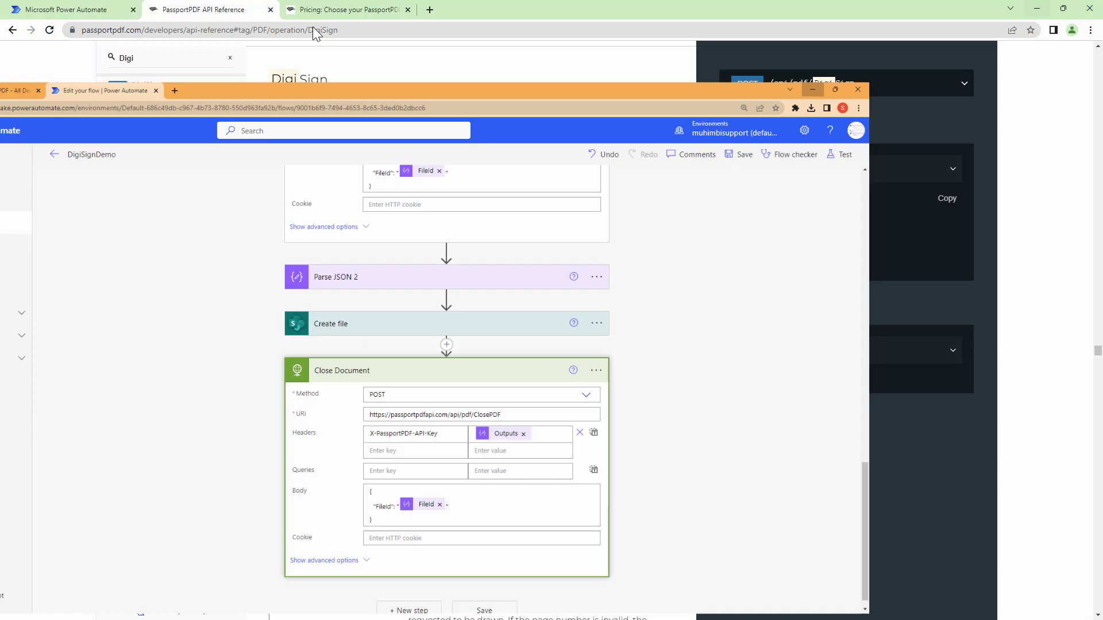
# Switch to the Contoso Power Automate environment, close the PassportPDF pricing page, and open the custom connectors page
pyautogui.click(95, 10)
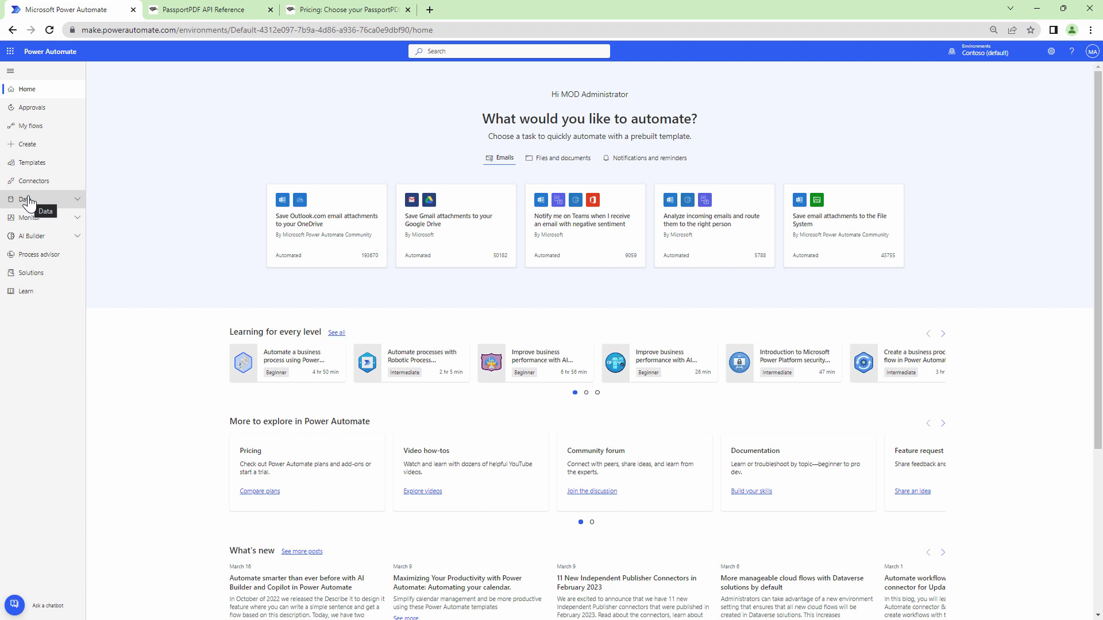
pyautogui.click(408, 9)
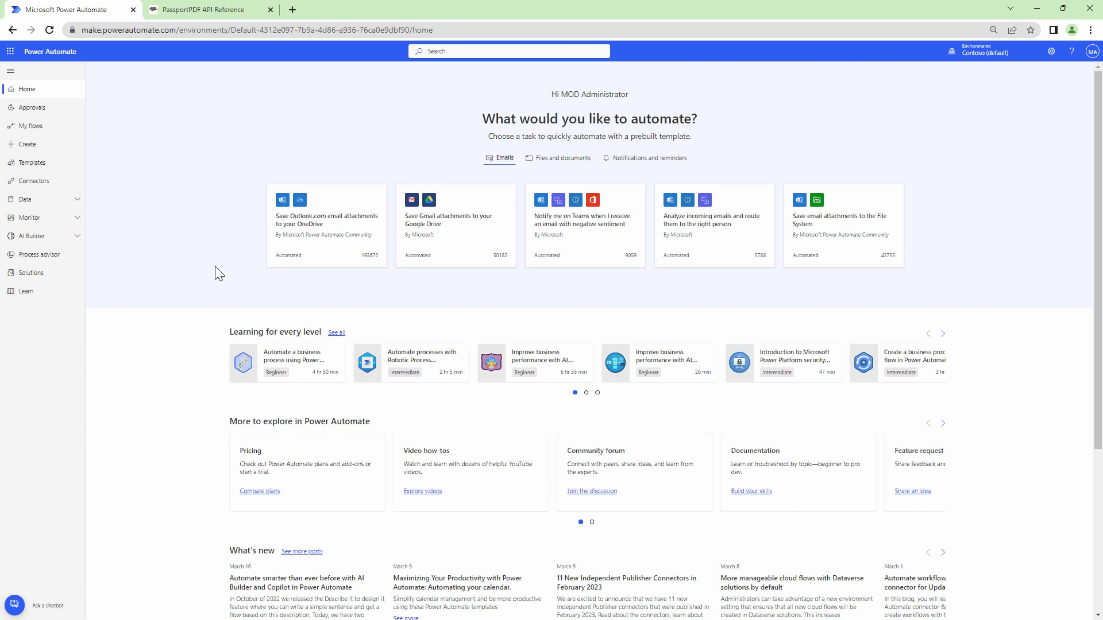
pyautogui.click(35, 201)
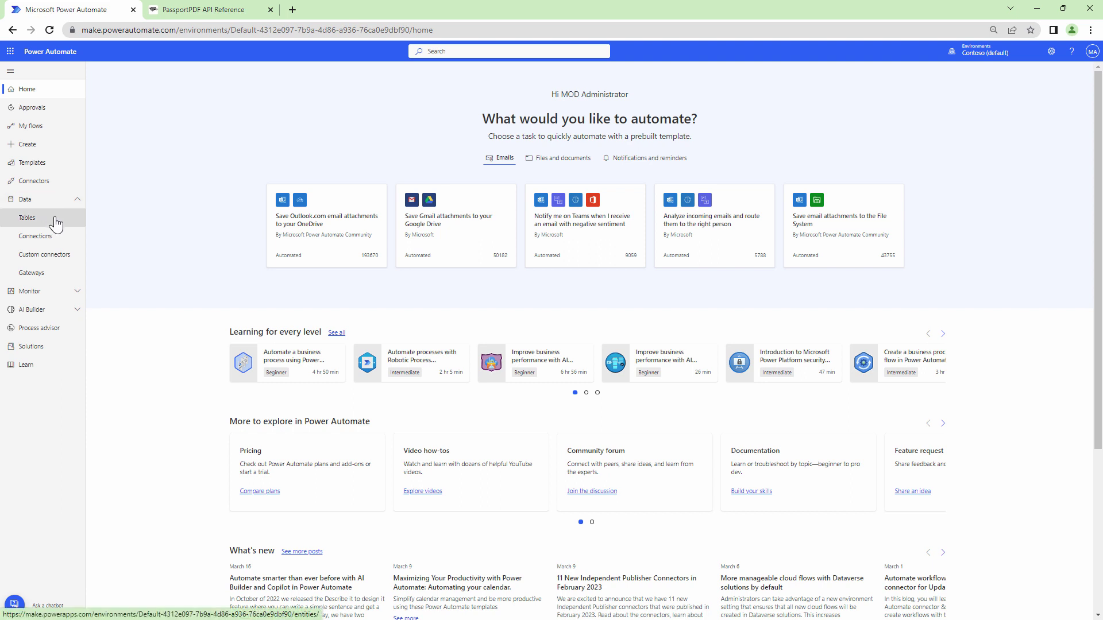
pyautogui.click(61, 257)
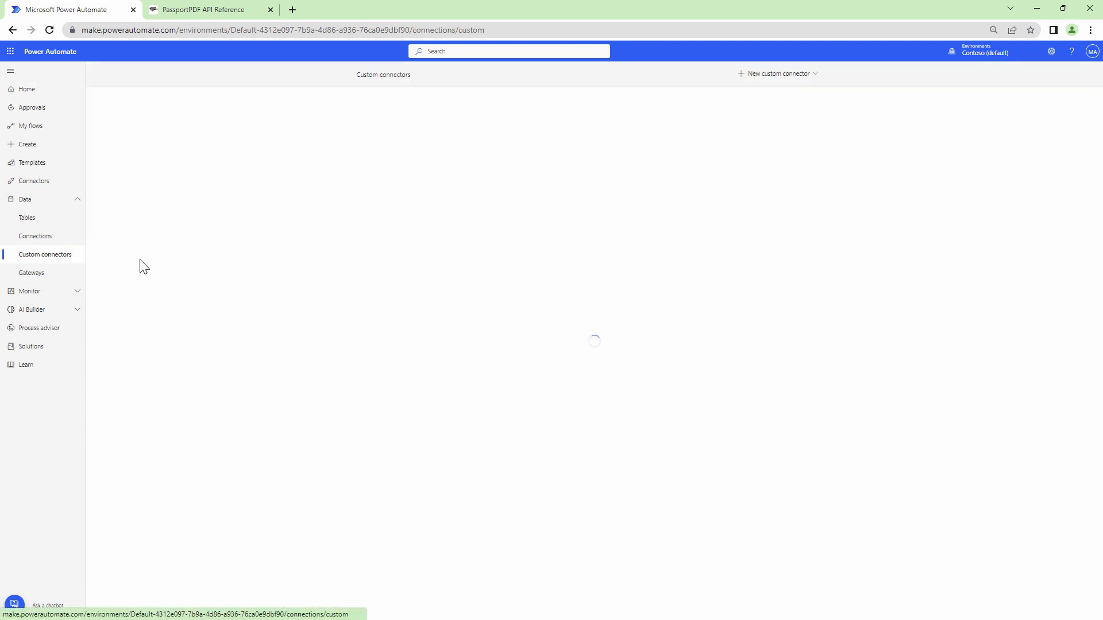
# Import the OpenAPI file PassportPDF.swagger.json as a new custom connector named "PassportPDF Connector"
pyautogui.click(797, 81)
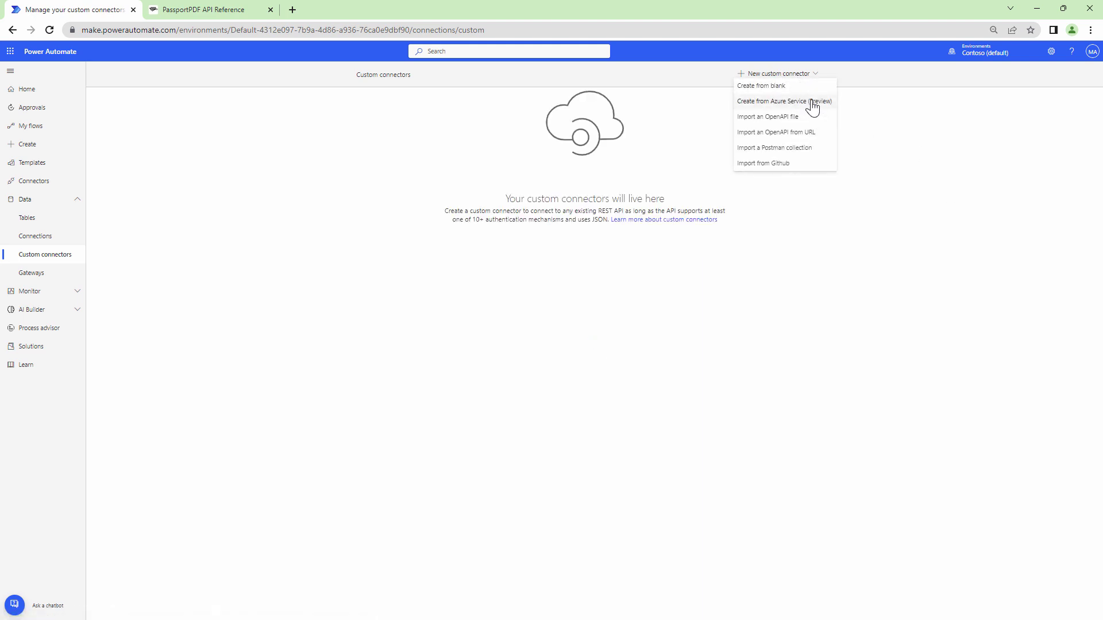
pyautogui.click(789, 119)
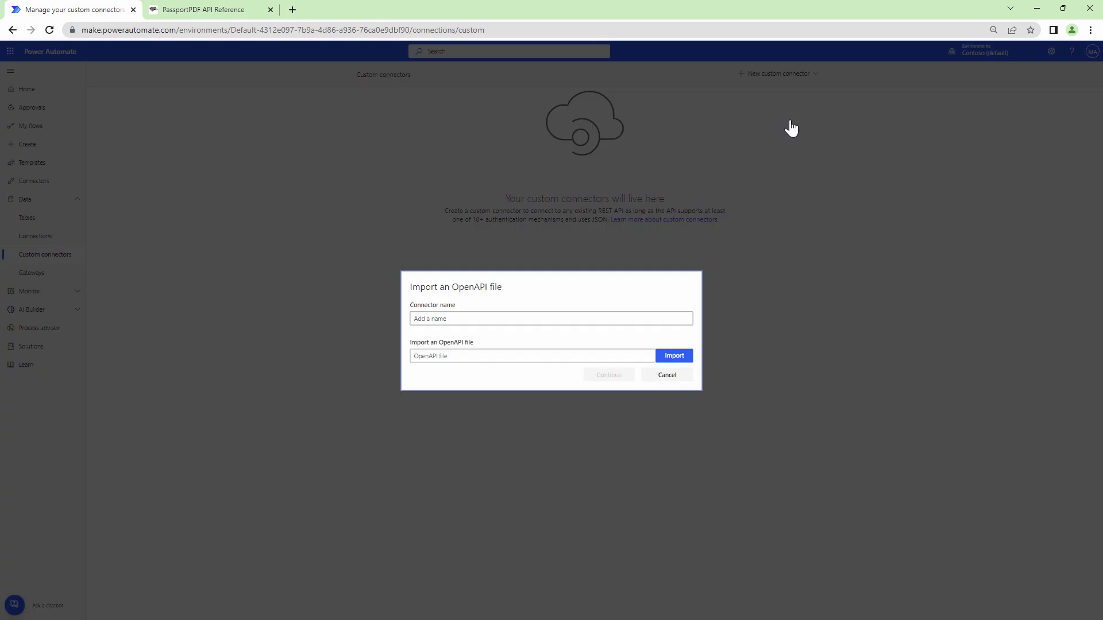
pyautogui.click(676, 356)
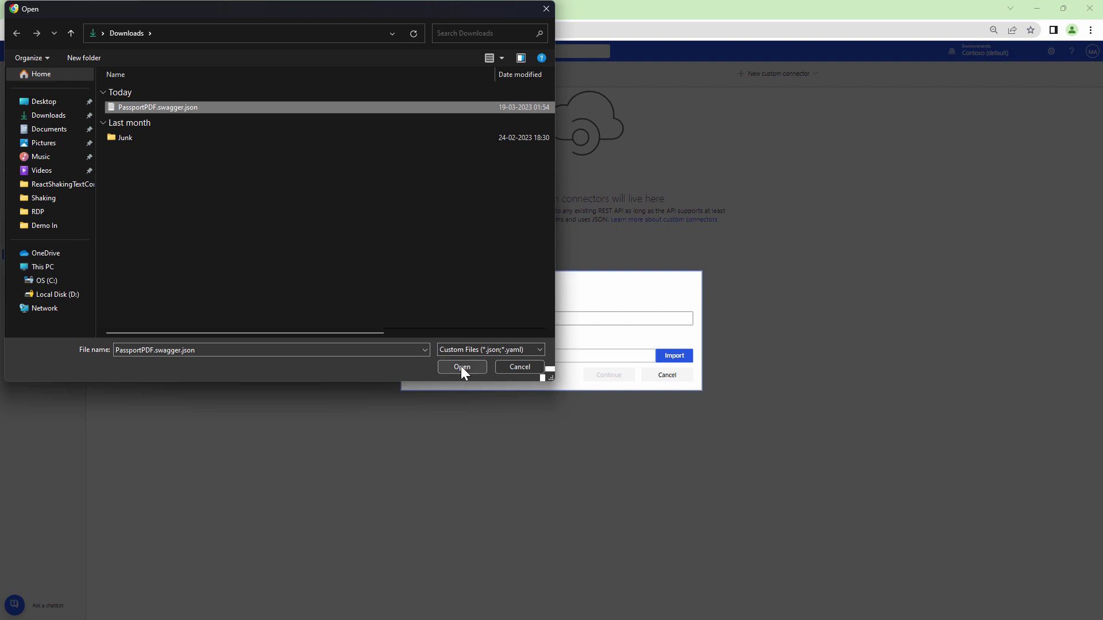
pyautogui.click(461, 367)
pyautogui.click(514, 316)
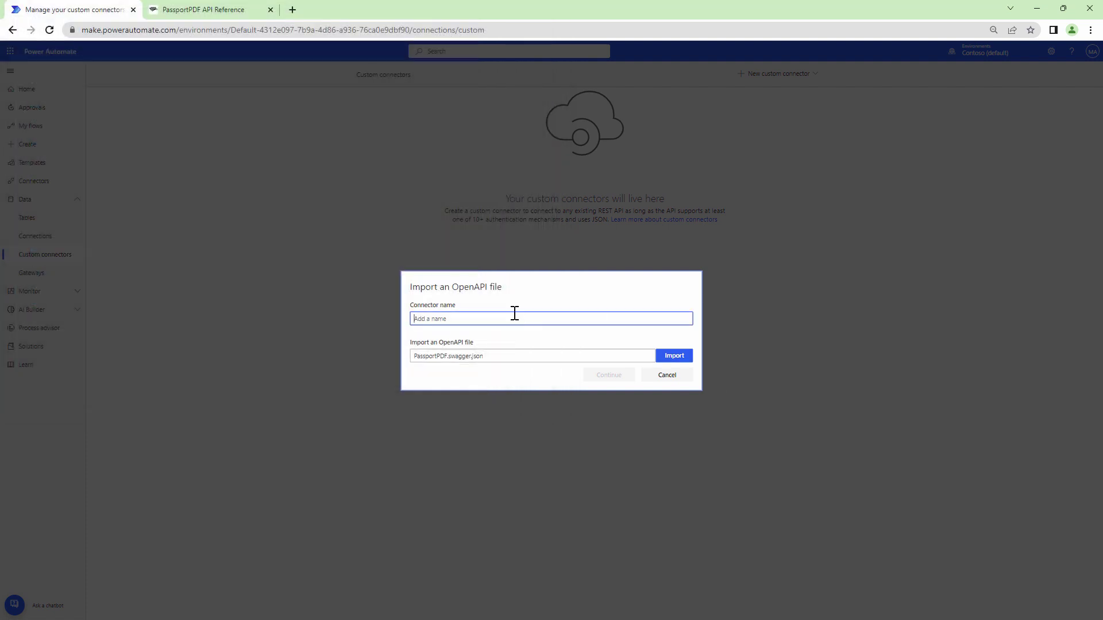
pyautogui.write('PassportPDF Connector')
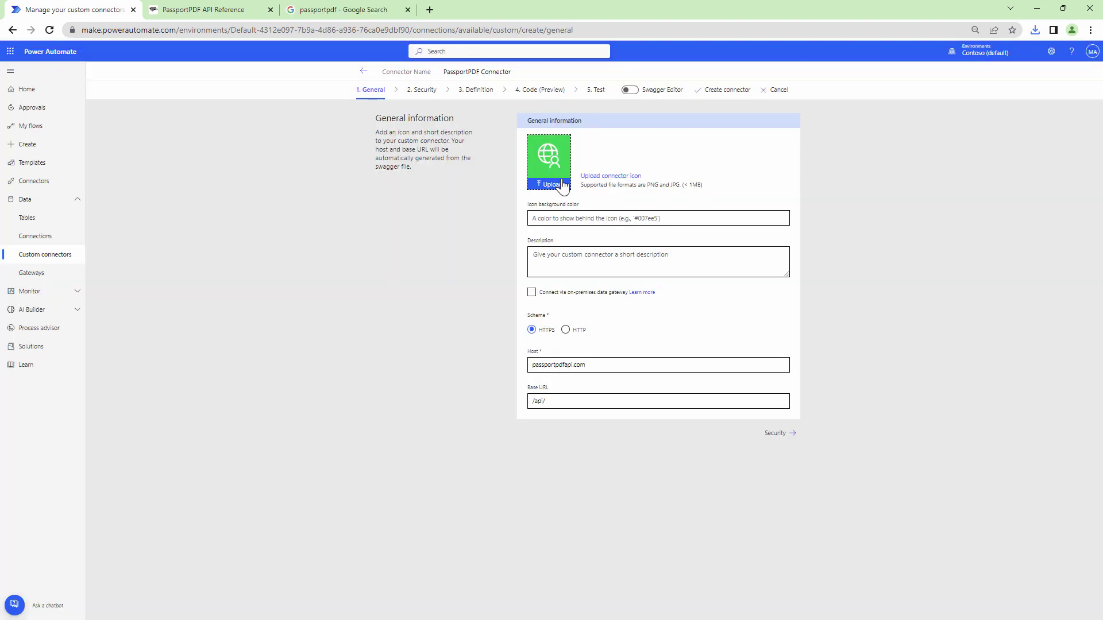
# Upload PassPortPDF.png as the connector icon and create the connector
pyautogui.click(560, 183)
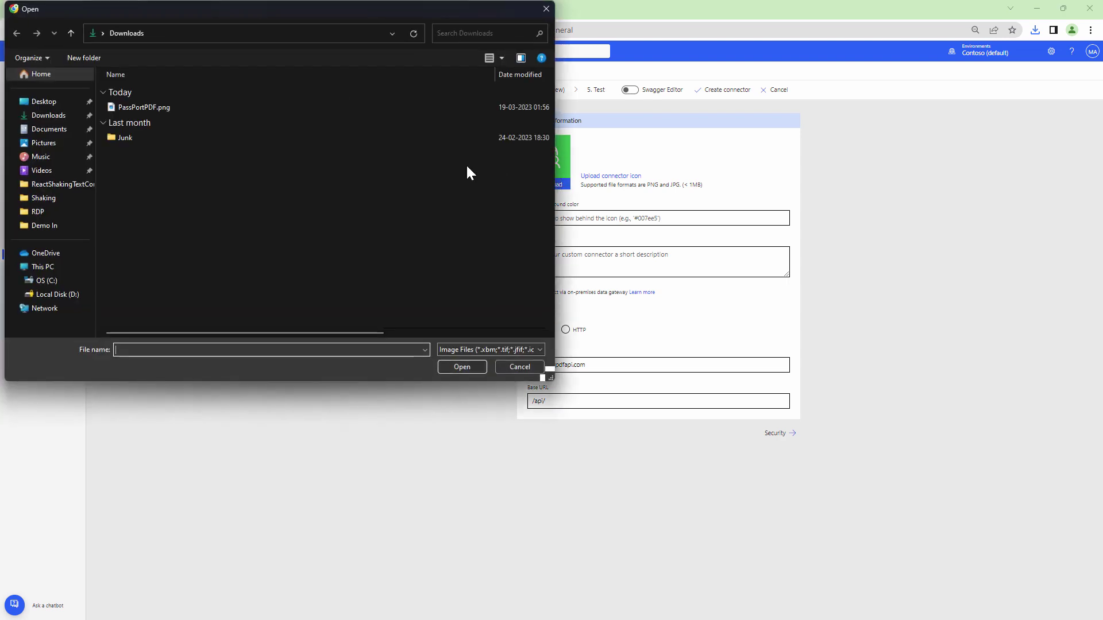
pyautogui.click(207, 108)
pyautogui.click(456, 368)
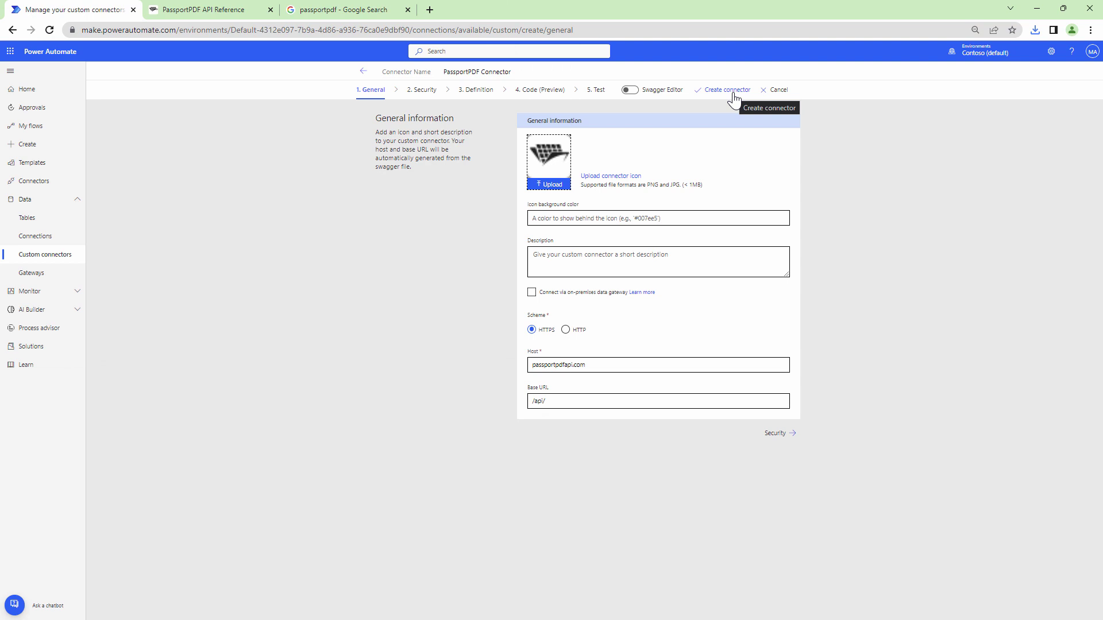
pyautogui.click(727, 91)
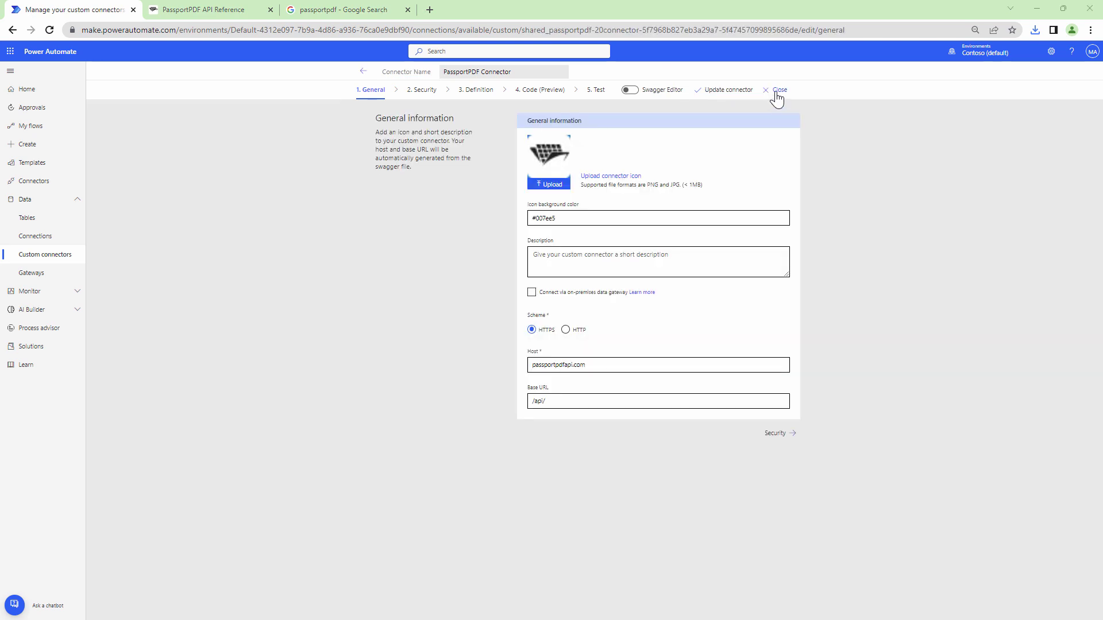
# Close the connector editor and open the flow creation page, dismissing its Dataverse notice
pyautogui.click(776, 94)
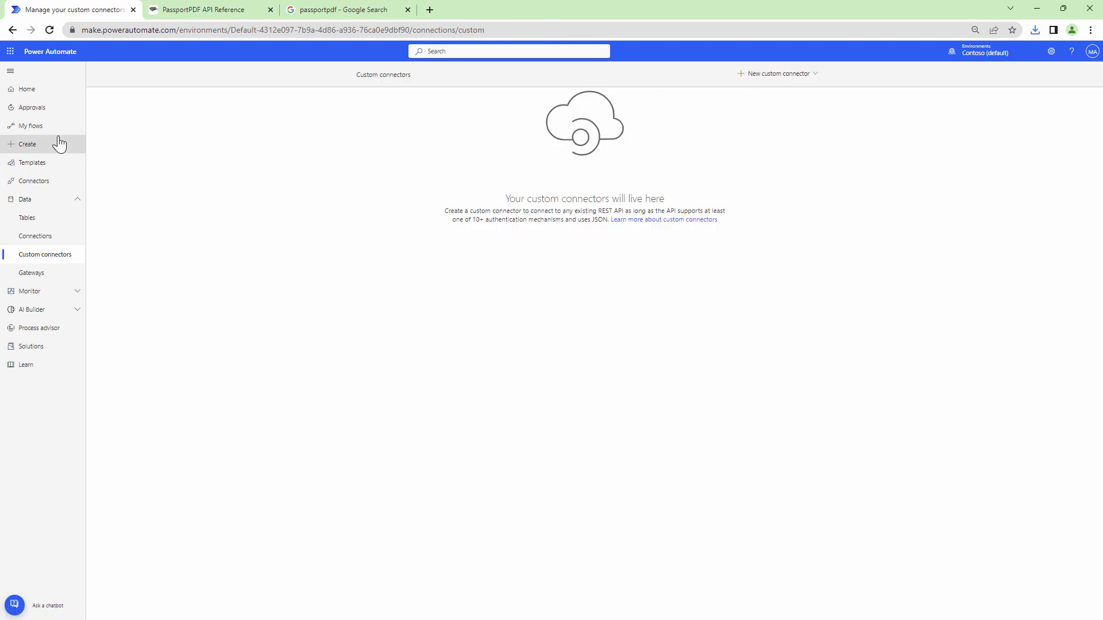
pyautogui.click(55, 149)
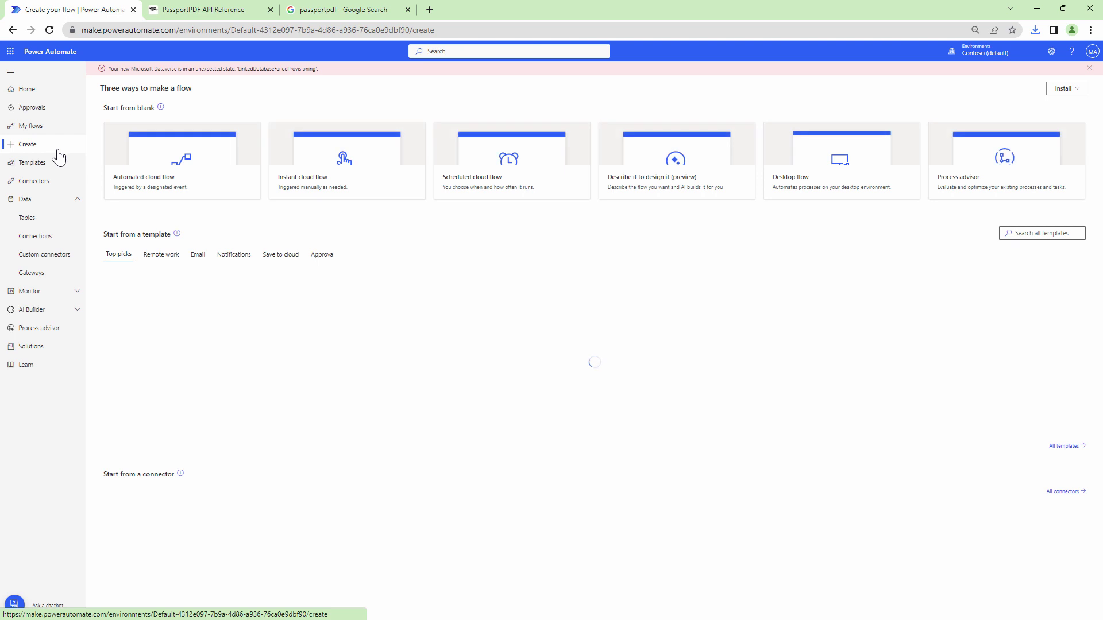
pyautogui.click(1089, 68)
# Open the SharePoint Communication site in a new browser tab and create a document library named "Signature" from its site contents
pyautogui.click(430, 10)
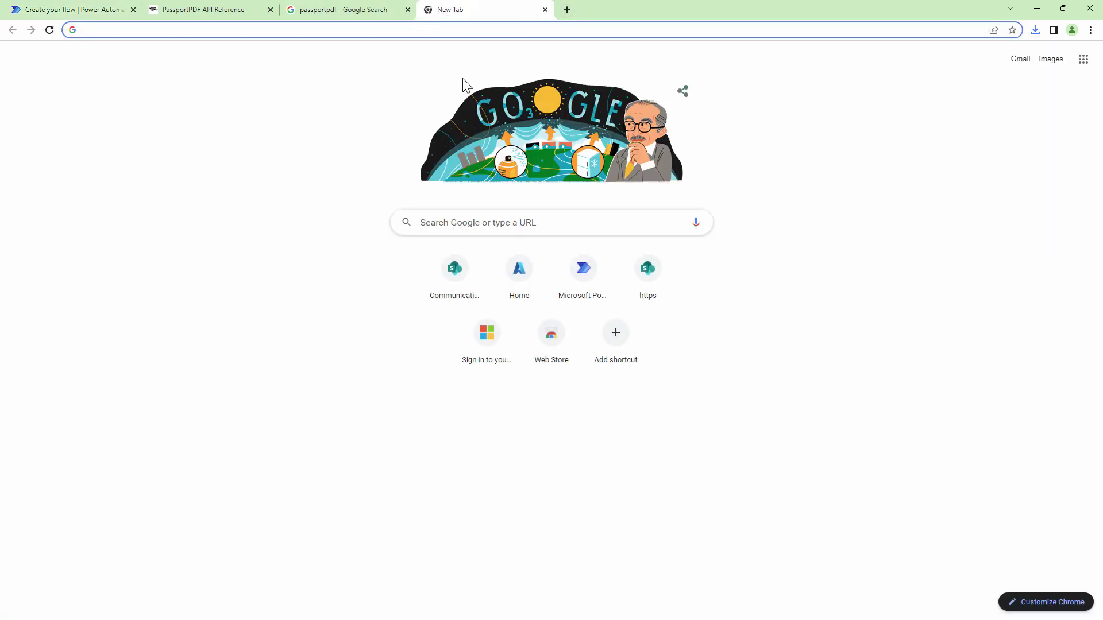
pyautogui.click(456, 282)
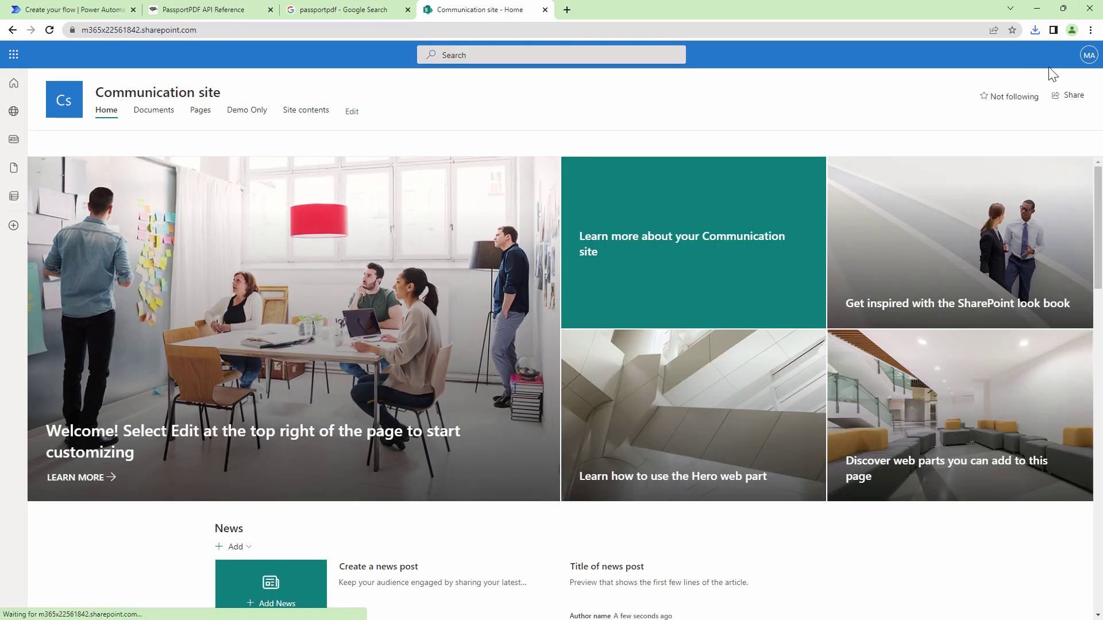
pyautogui.click(305, 111)
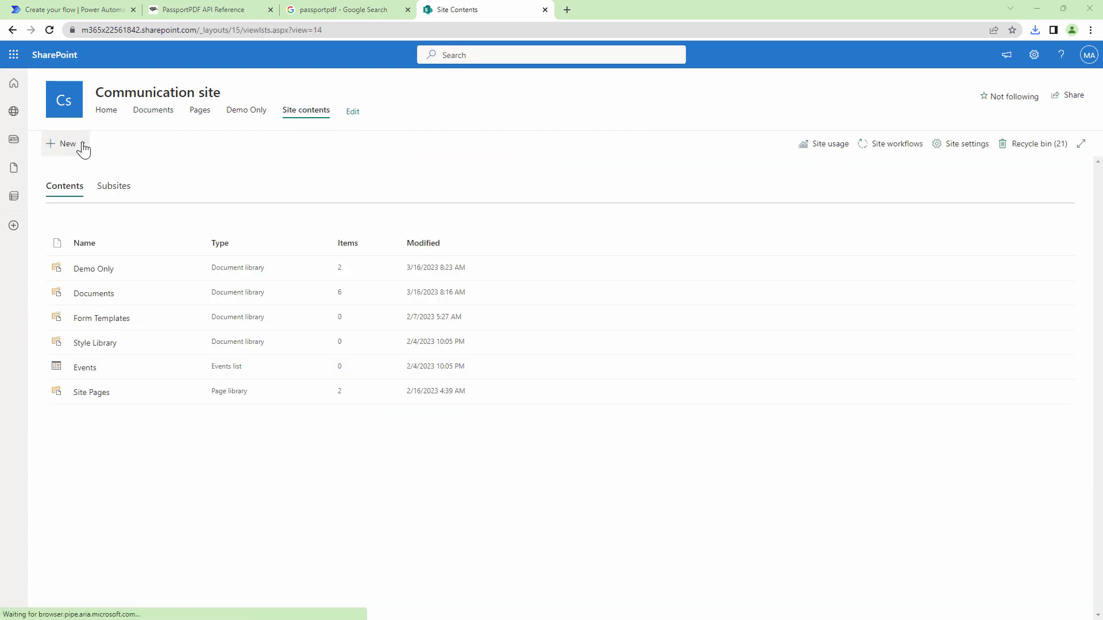
pyautogui.click(81, 145)
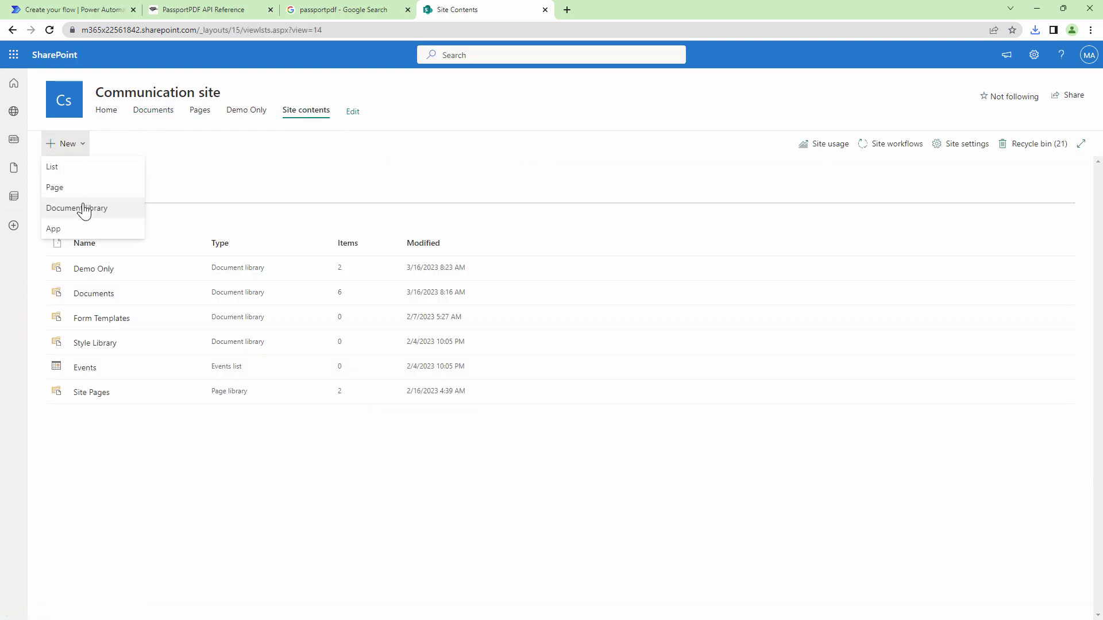
pyautogui.click(84, 209)
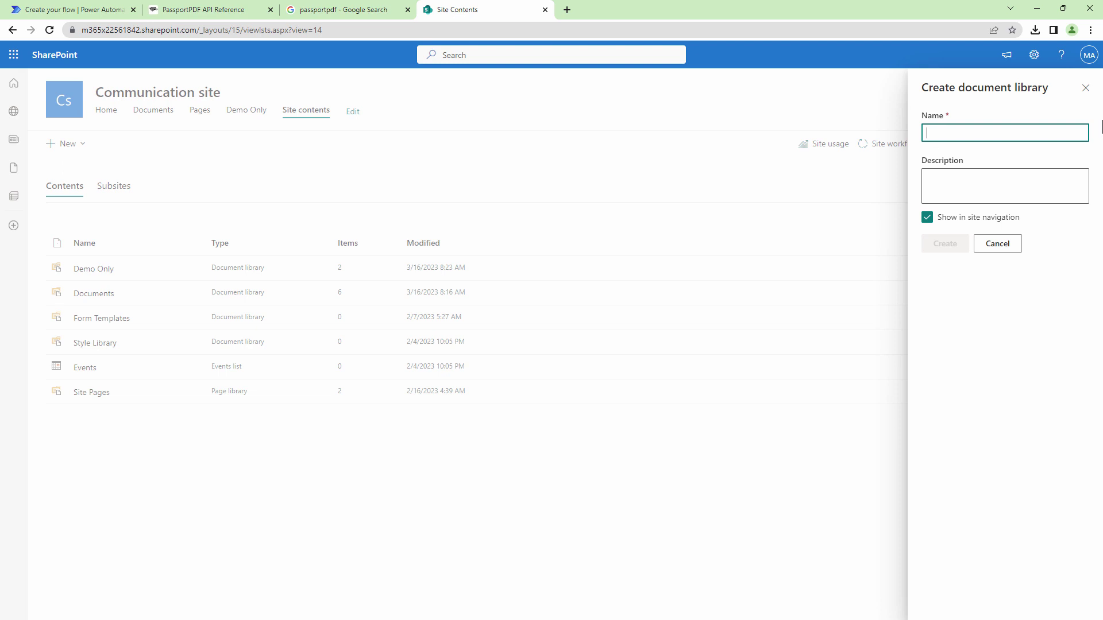
pyautogui.write('Signature')
pyautogui.click(933, 247)
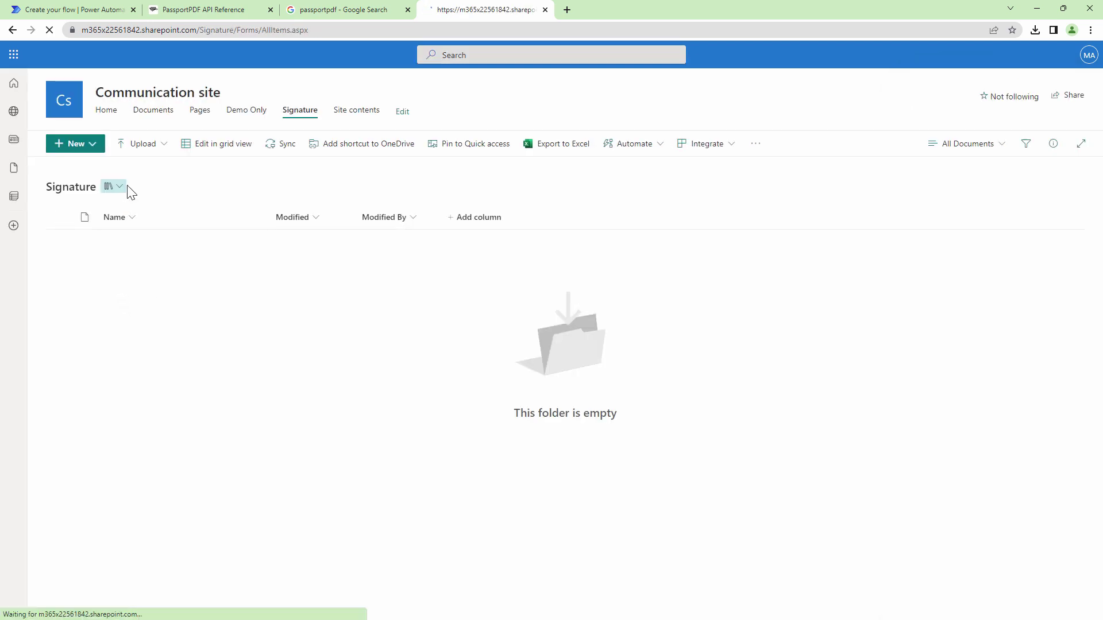
# Create a folder named "Signed Document" in the Signature library
pyautogui.click(98, 144)
pyautogui.click(97, 168)
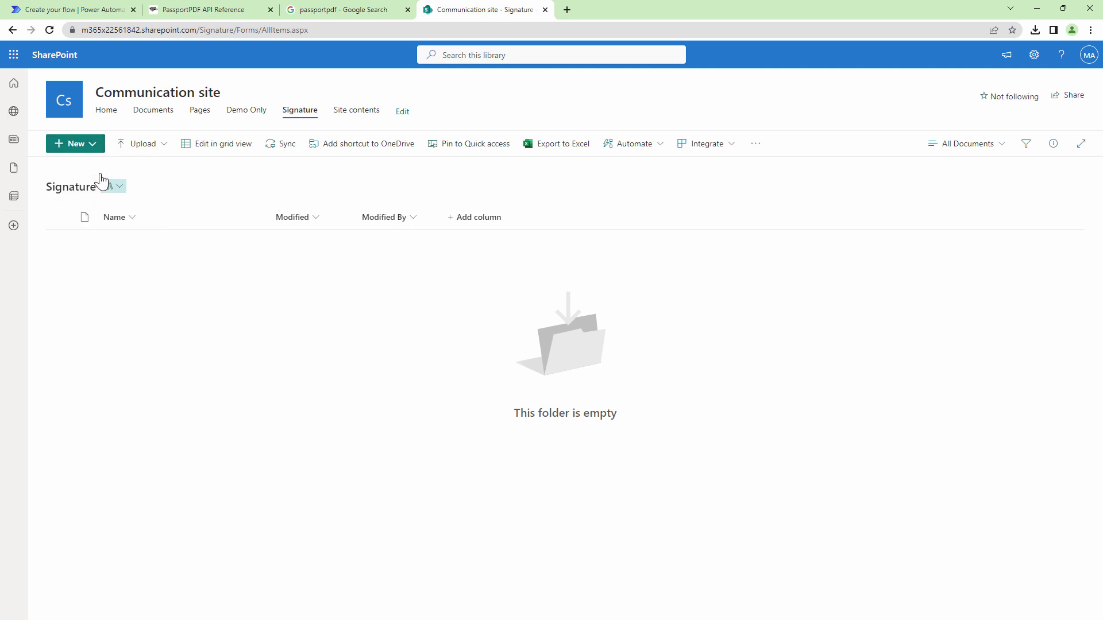
pyautogui.write('Signed Document')
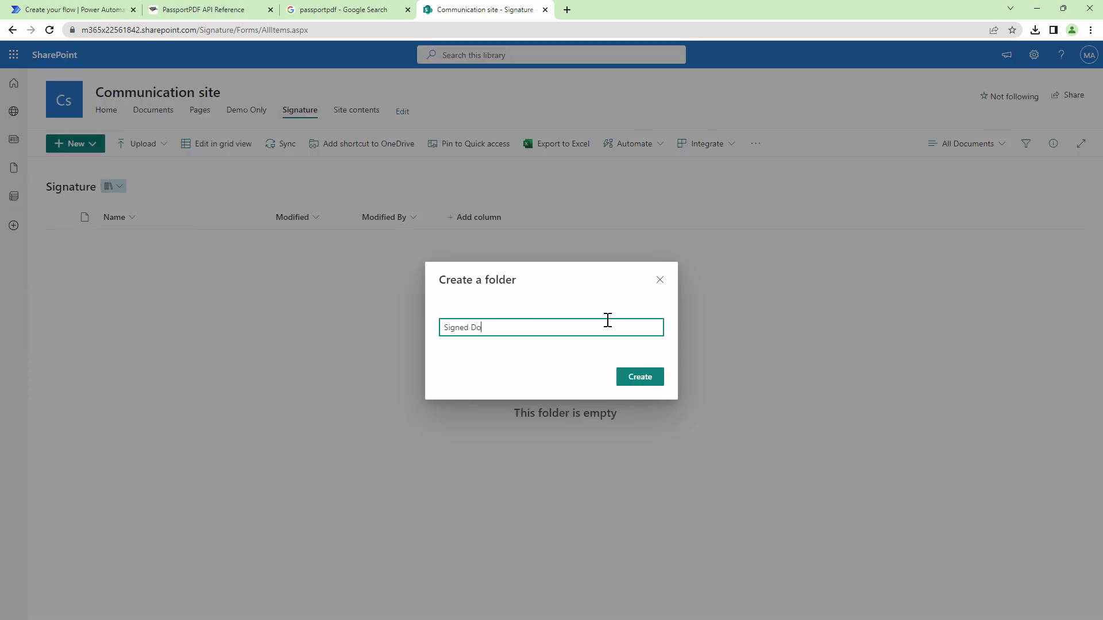
pyautogui.click(644, 382)
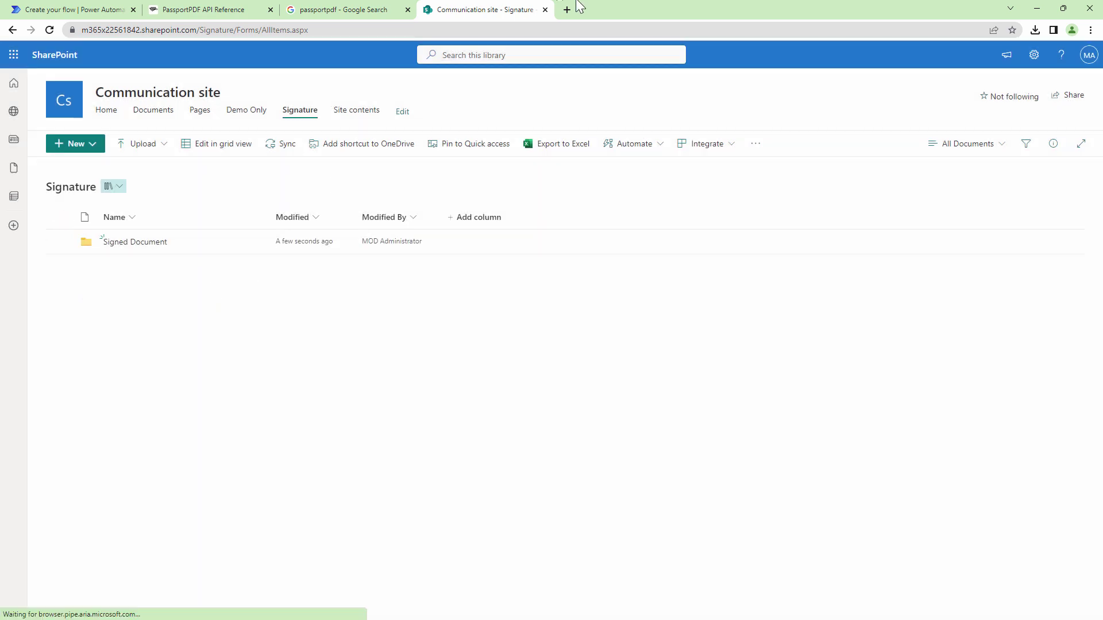
# Switch back to Power Automate and start a blank instant cloud flow, skipping the flow name and trigger choice
pyautogui.click(106, 10)
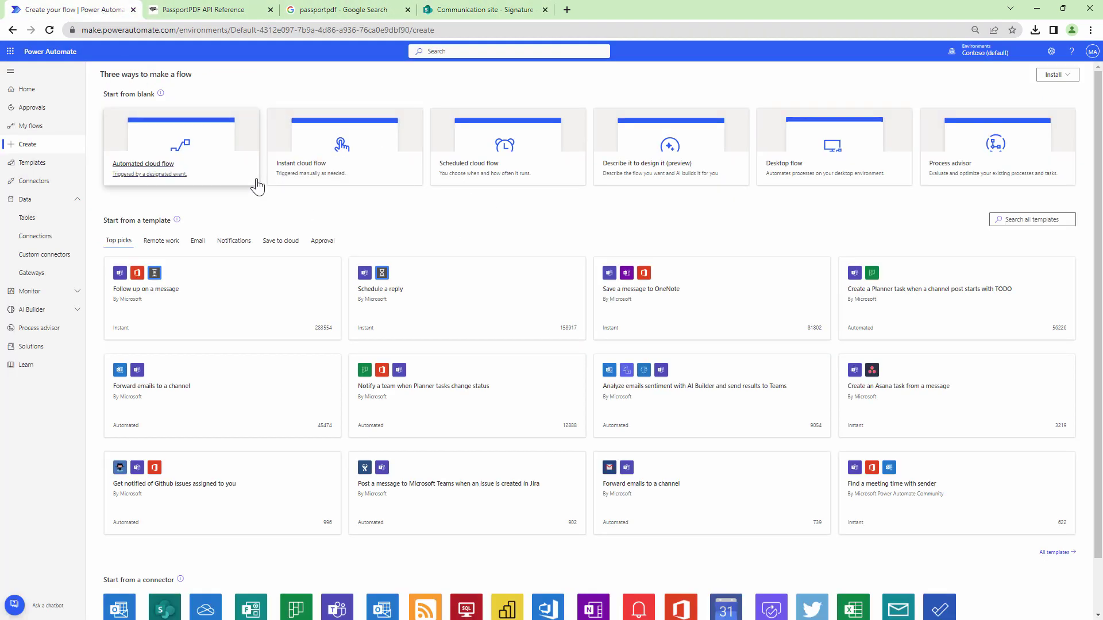
pyautogui.click(338, 171)
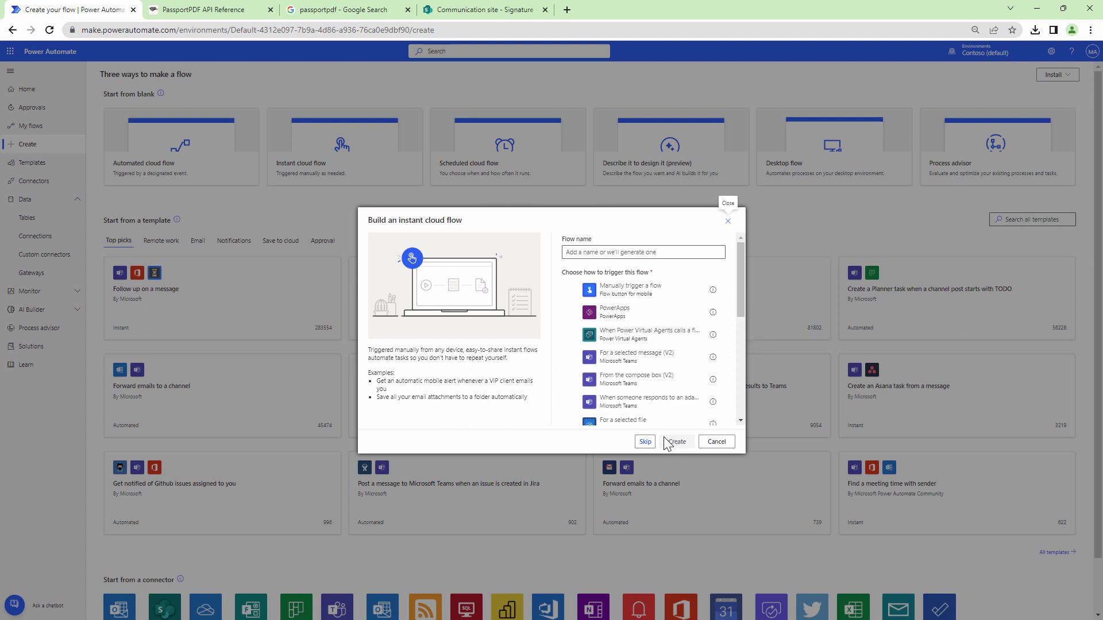
pyautogui.click(645, 443)
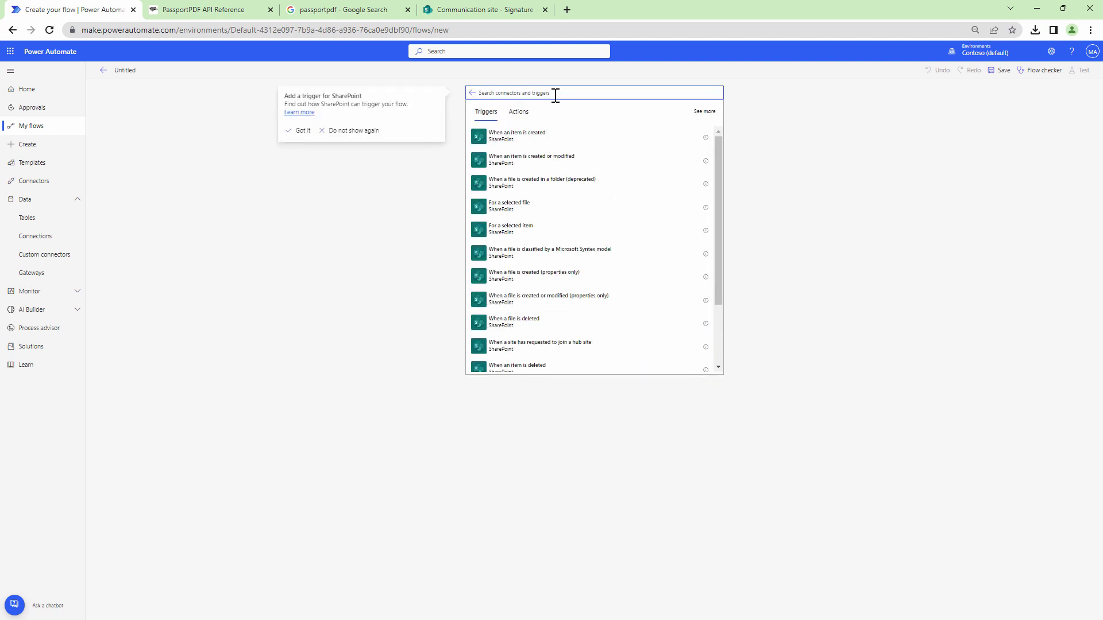
# Add the SharePoint "For a selected file" trigger, using the Communication site and the Signature library
pyautogui.write('For a sel')
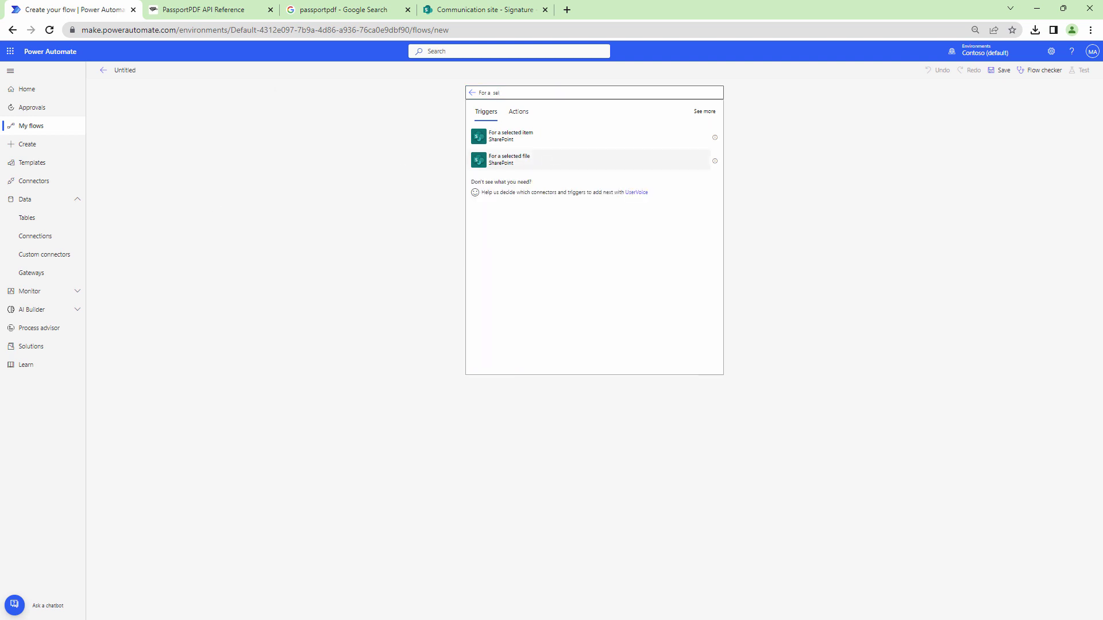
pyautogui.click(509, 159)
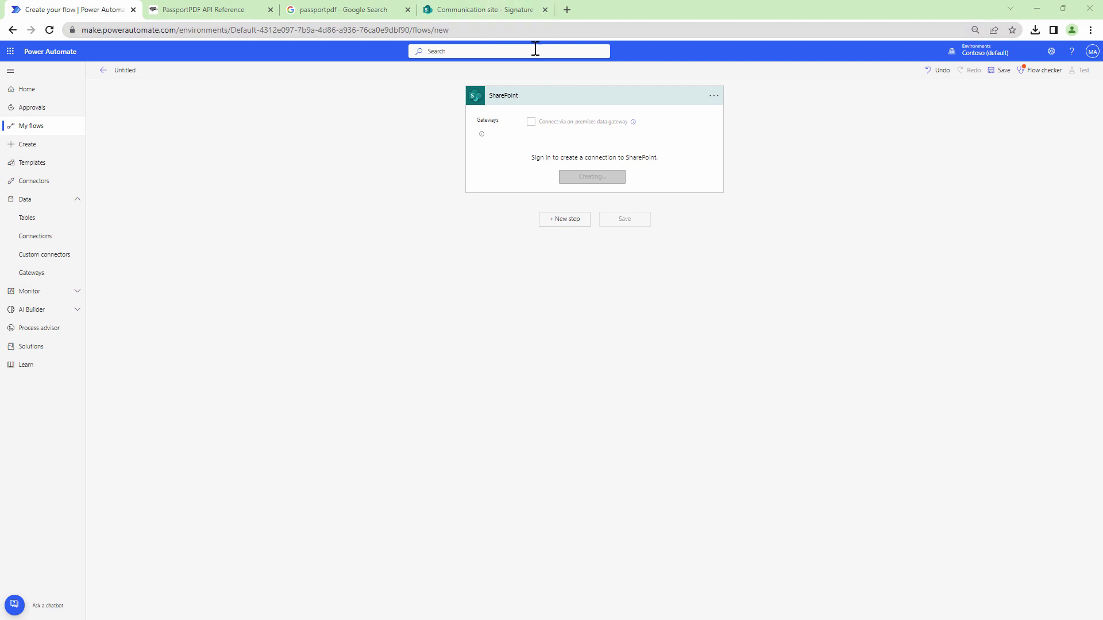
pyautogui.click(493, 13)
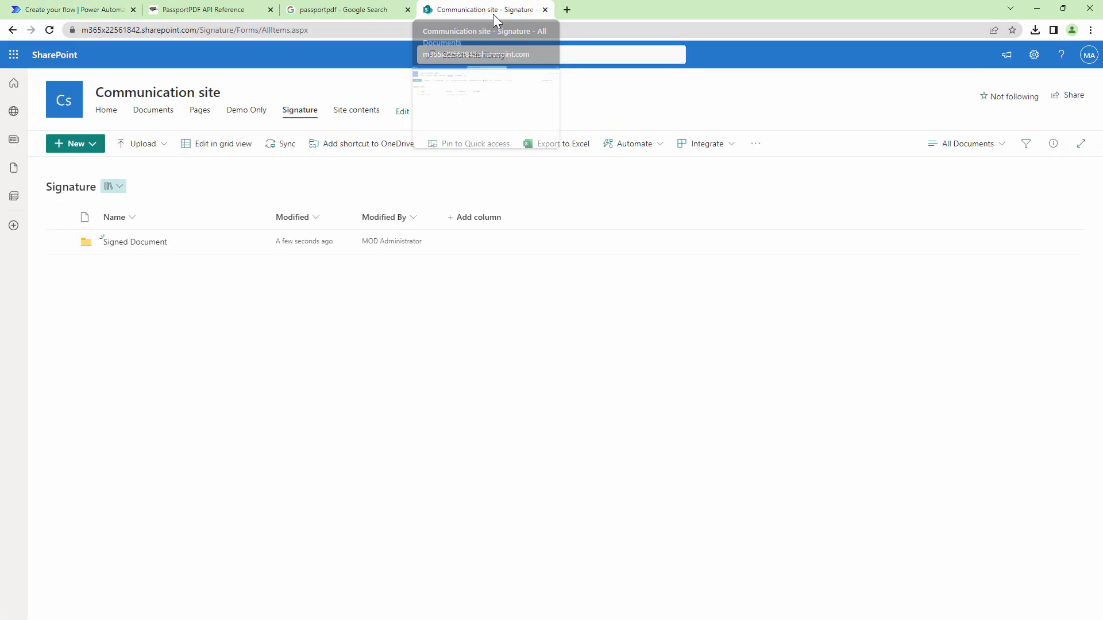
pyautogui.click(83, 10)
pyautogui.click(710, 118)
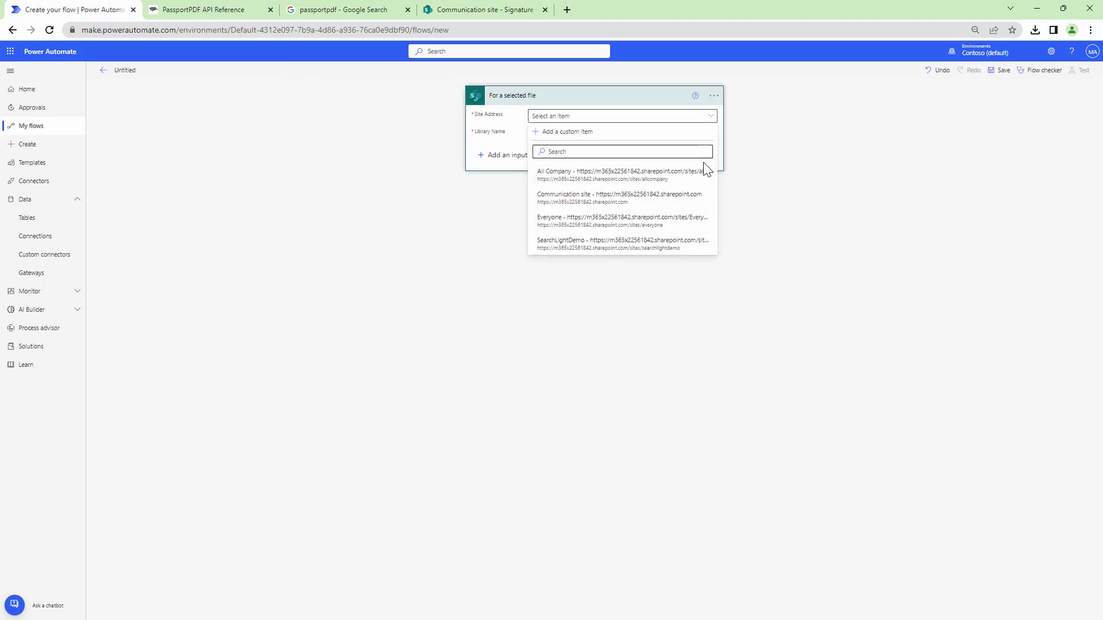
pyautogui.click(692, 198)
pyautogui.click(710, 133)
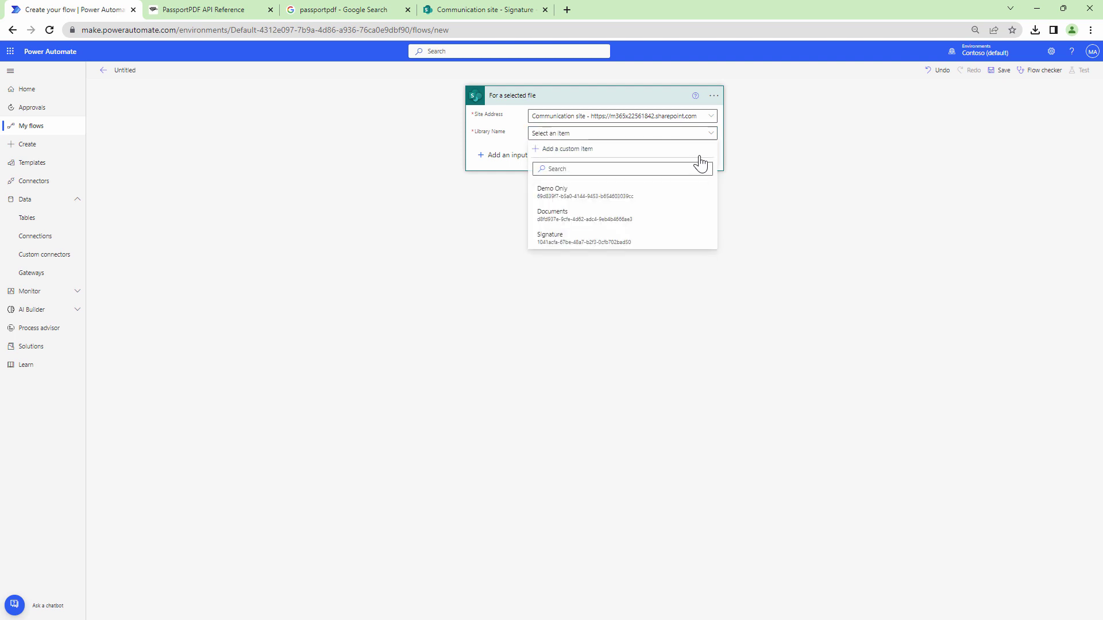
pyautogui.click(611, 237)
# Add a file input to the trigger and name it "Certificate"
pyautogui.click(500, 156)
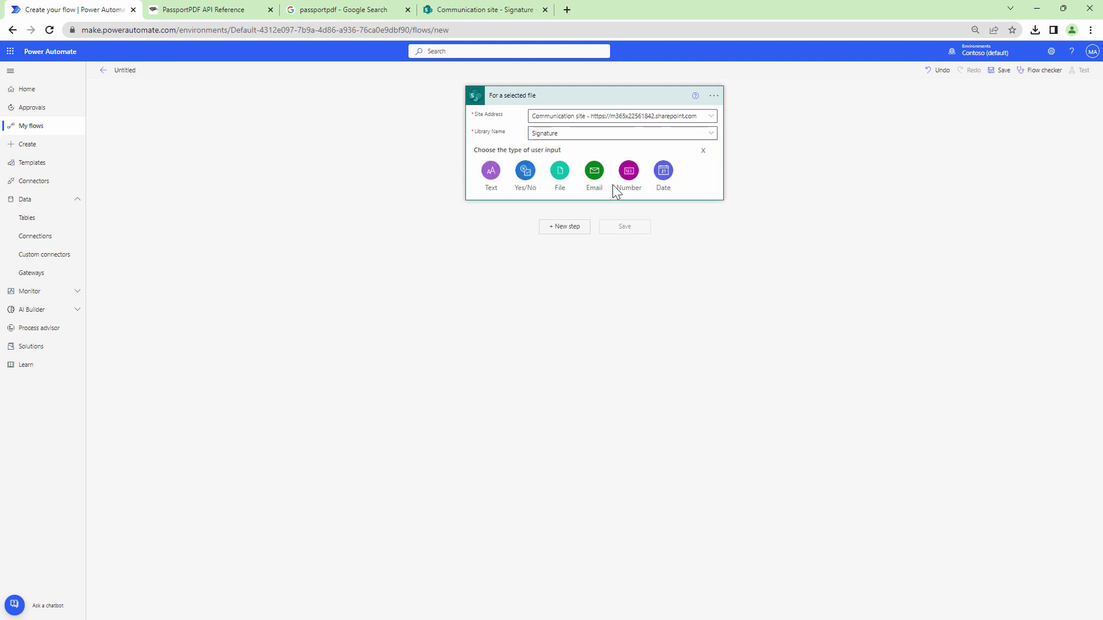
pyautogui.click(561, 170)
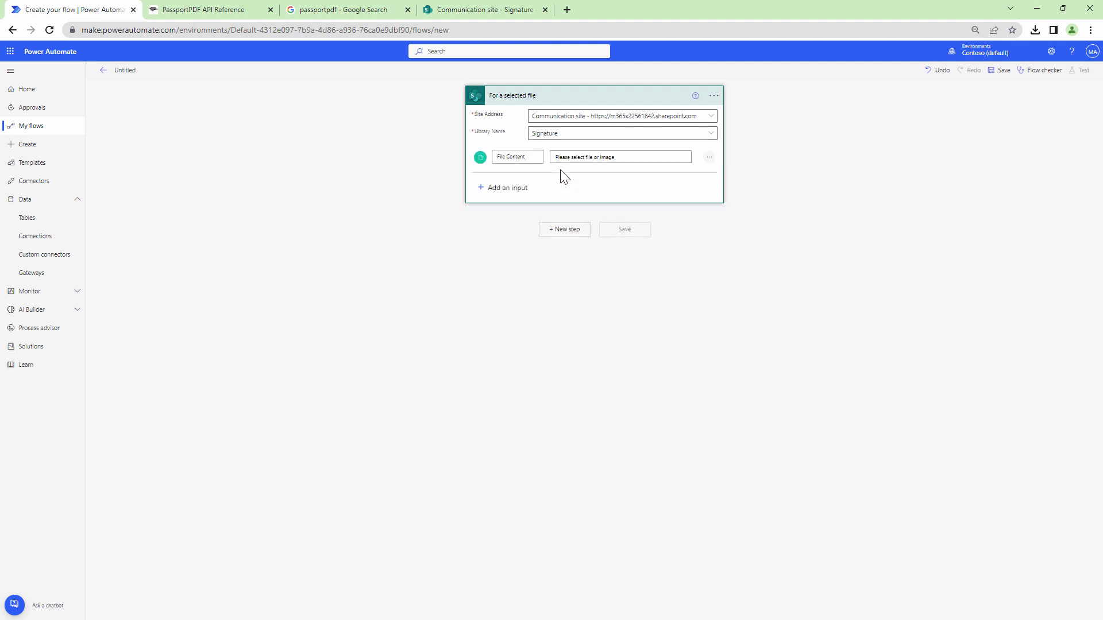
pyautogui.moveTo(525, 159); pyautogui.dragTo(484, 152)
pyautogui.press('BackSpace')
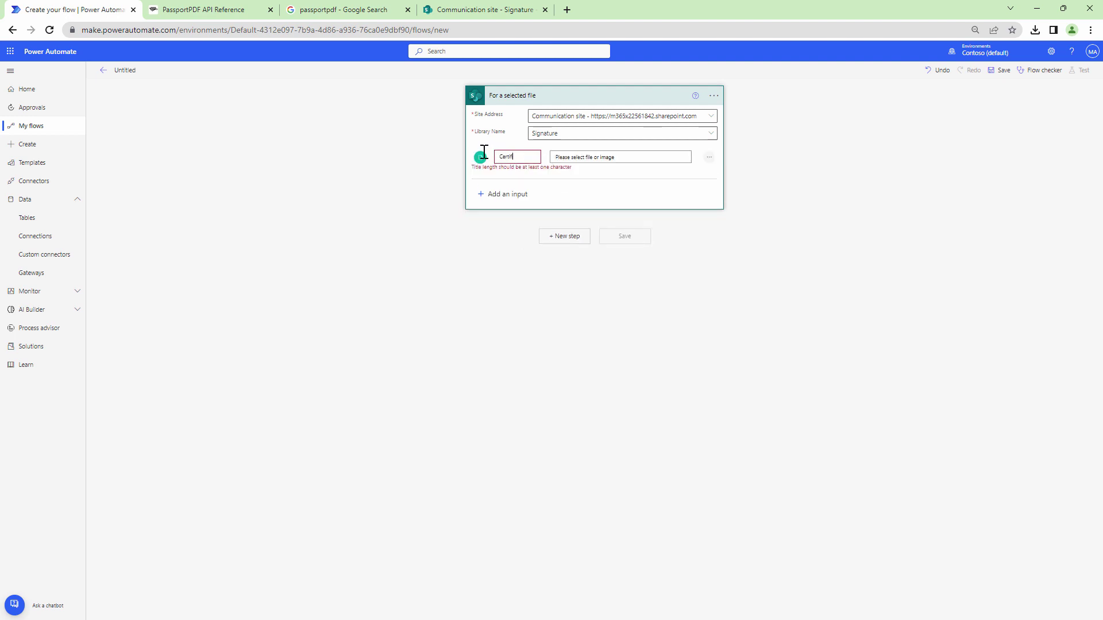
pyautogui.write('Certificate')
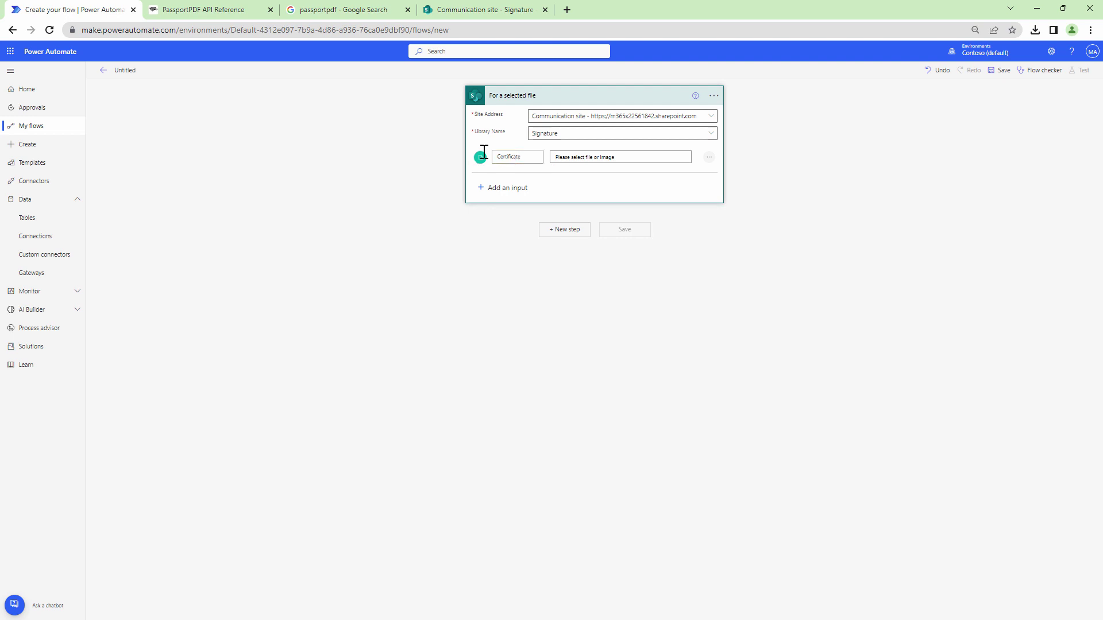
# Add a text input to the trigger and name it "CertificatePassword"
pyautogui.click(482, 188)
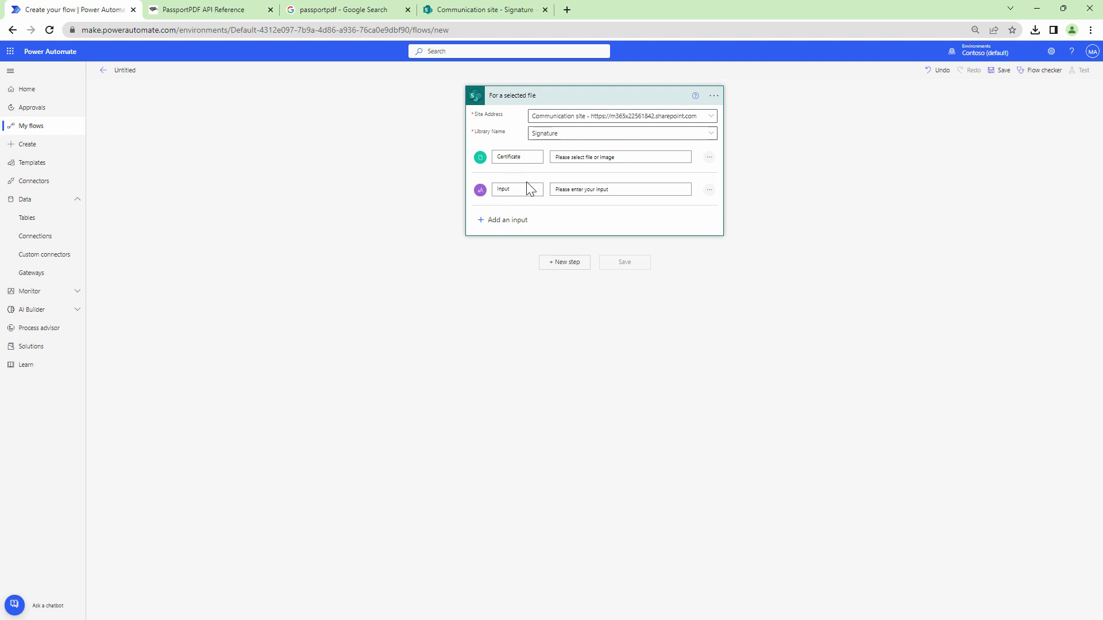
pyautogui.moveTo(523, 190); pyautogui.dragTo(481, 188)
pyautogui.write('Certificate')
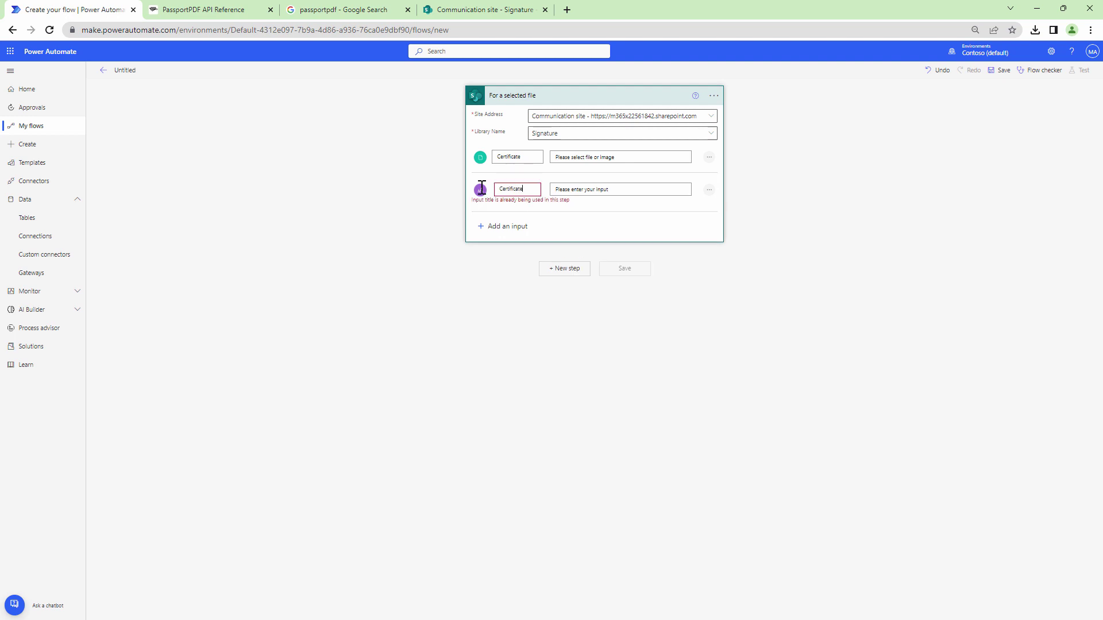
pyautogui.write('Passw')
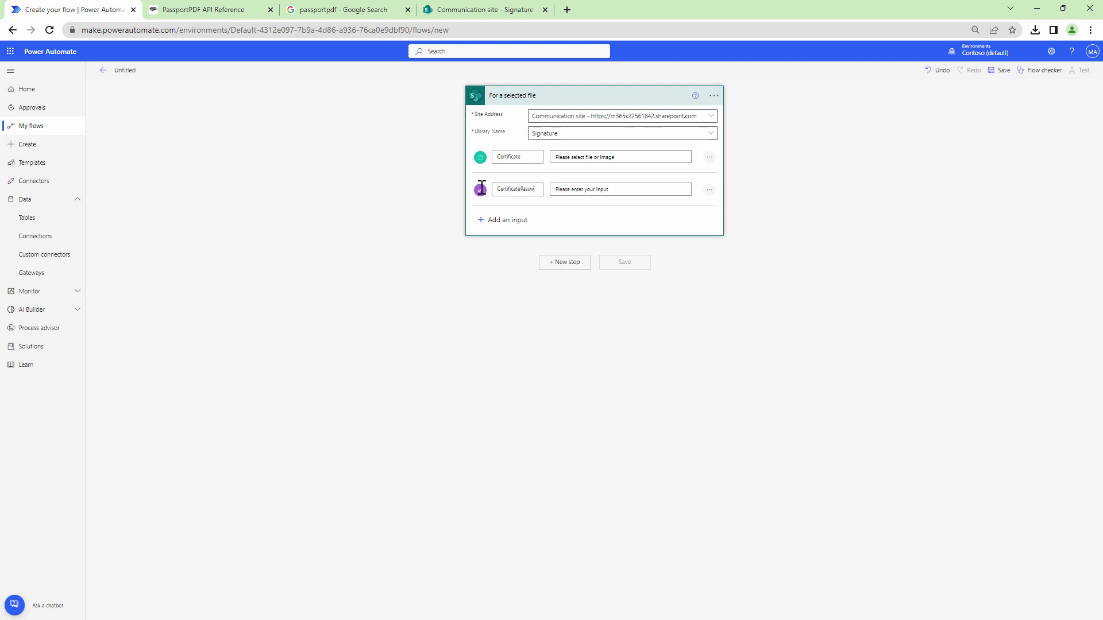
pyautogui.write('ord')
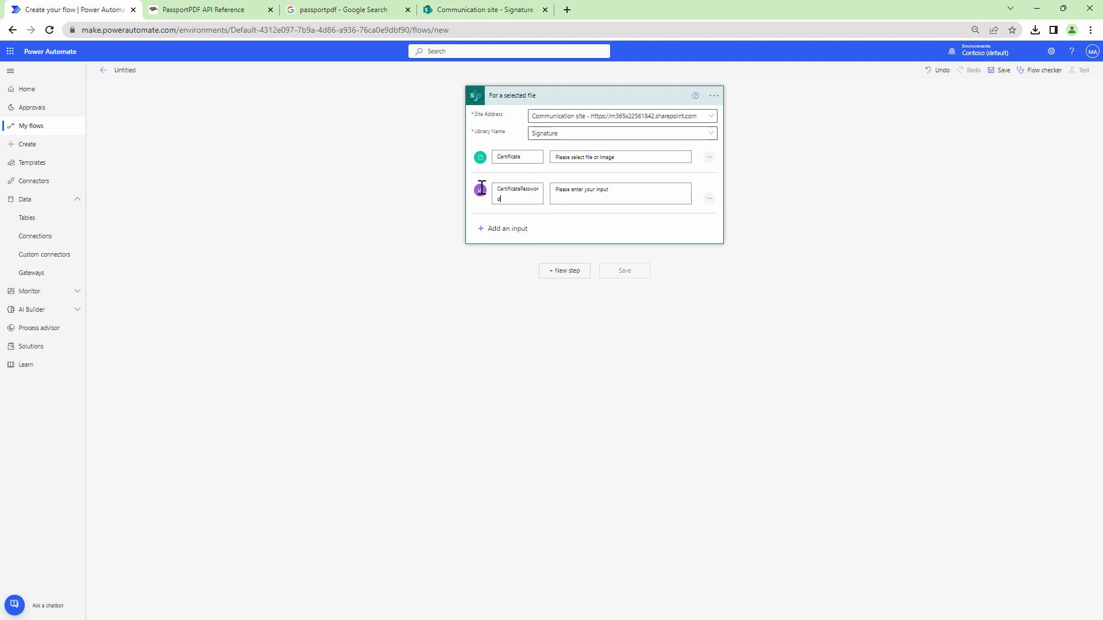
pyautogui.click(708, 156)
pyautogui.click(675, 148)
pyautogui.click(709, 200)
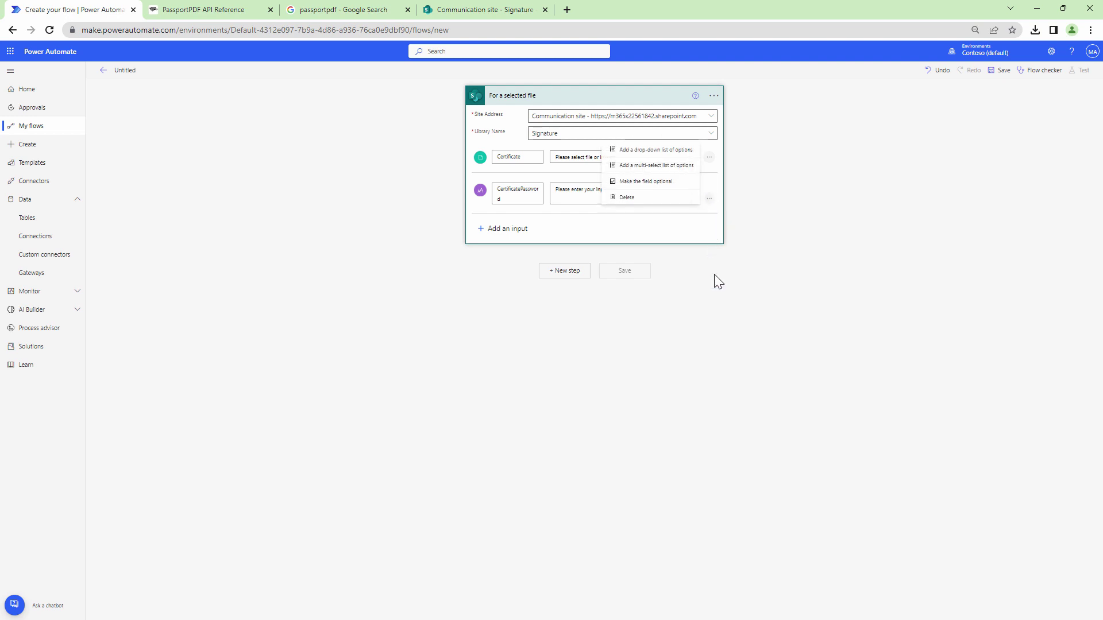
pyautogui.click(611, 298)
# Add a SharePoint "Get file properties" action for the Communication site's Signature library, with the selected file's ID as Id
pyautogui.click(565, 271)
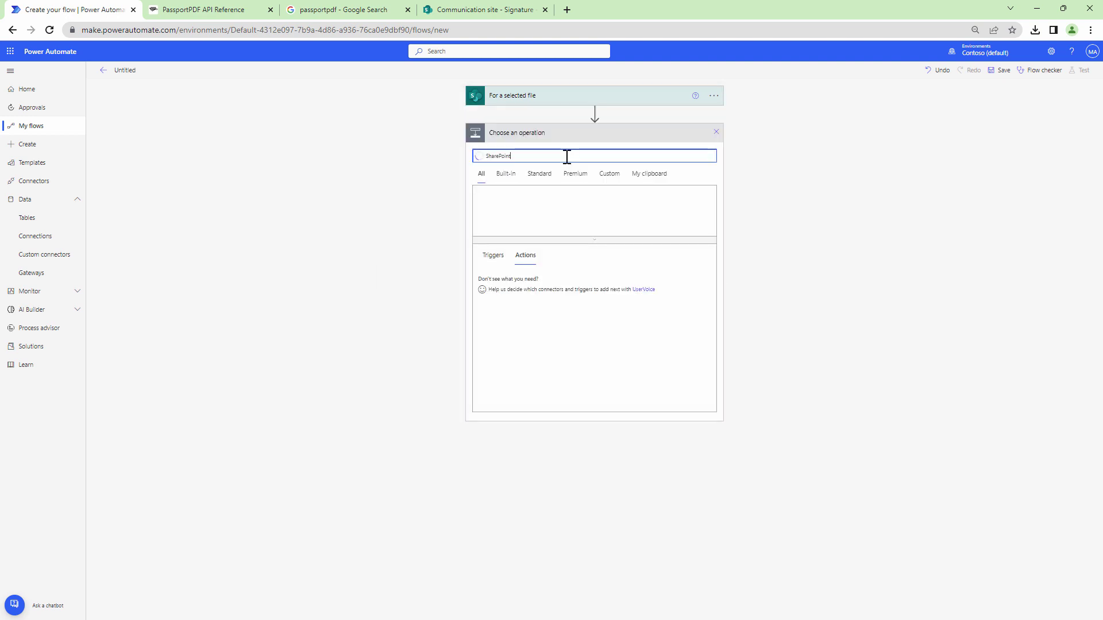
pyautogui.click(491, 217)
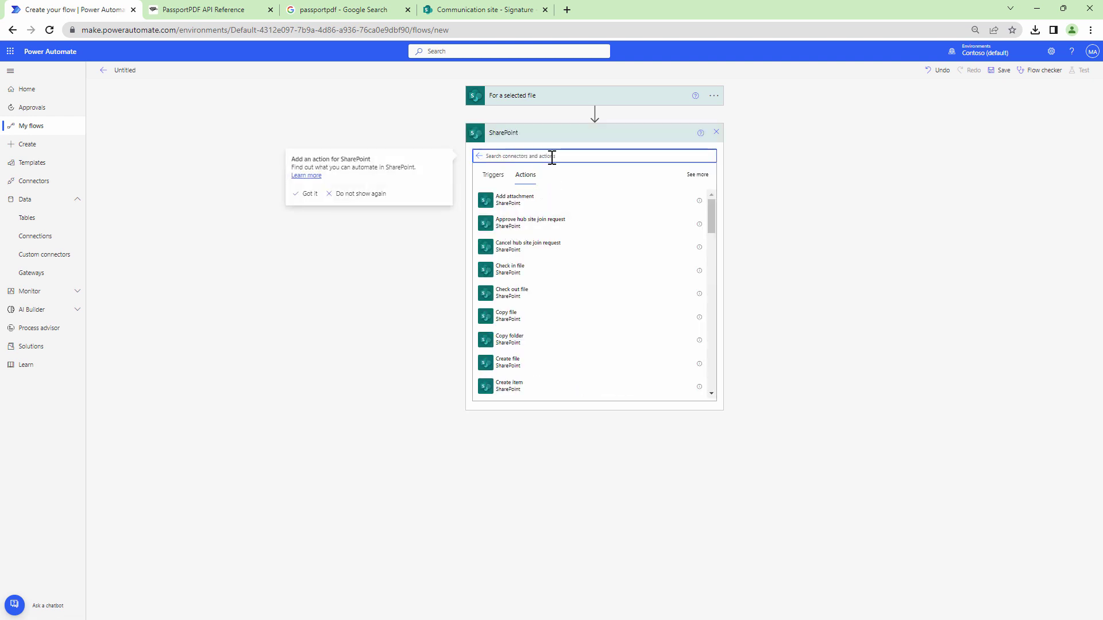
pyautogui.write('Get')
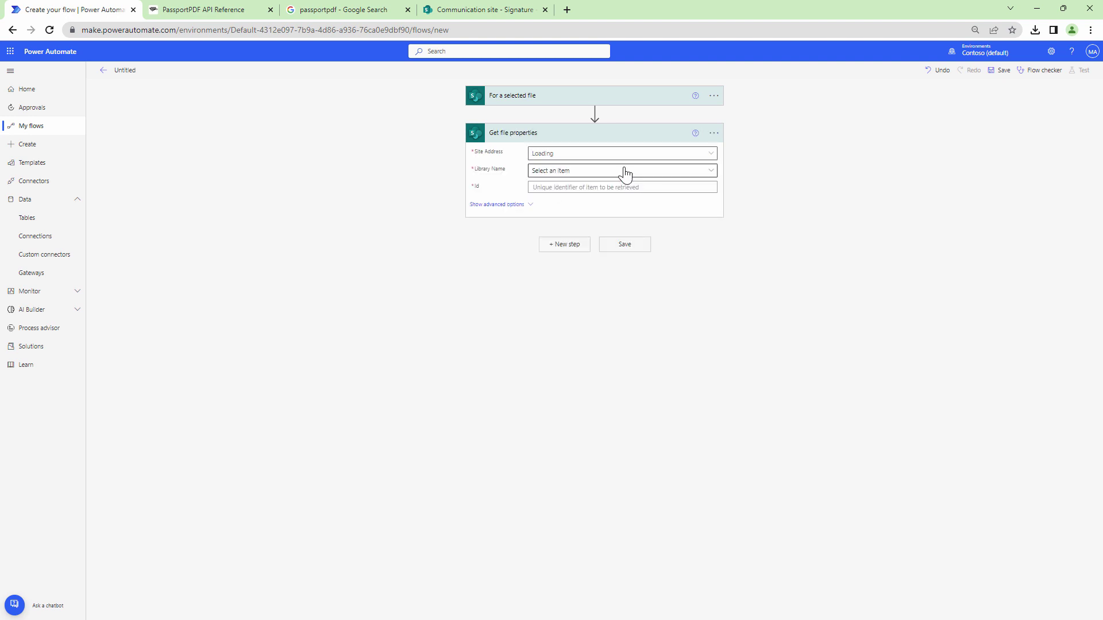
pyautogui.click(623, 159)
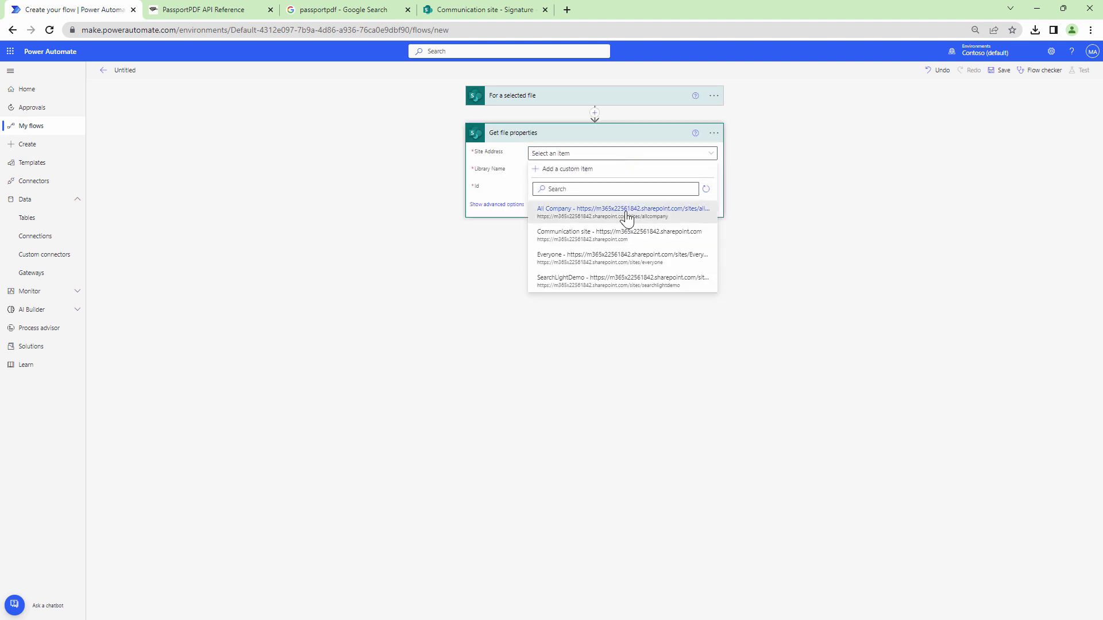
pyautogui.click(634, 235)
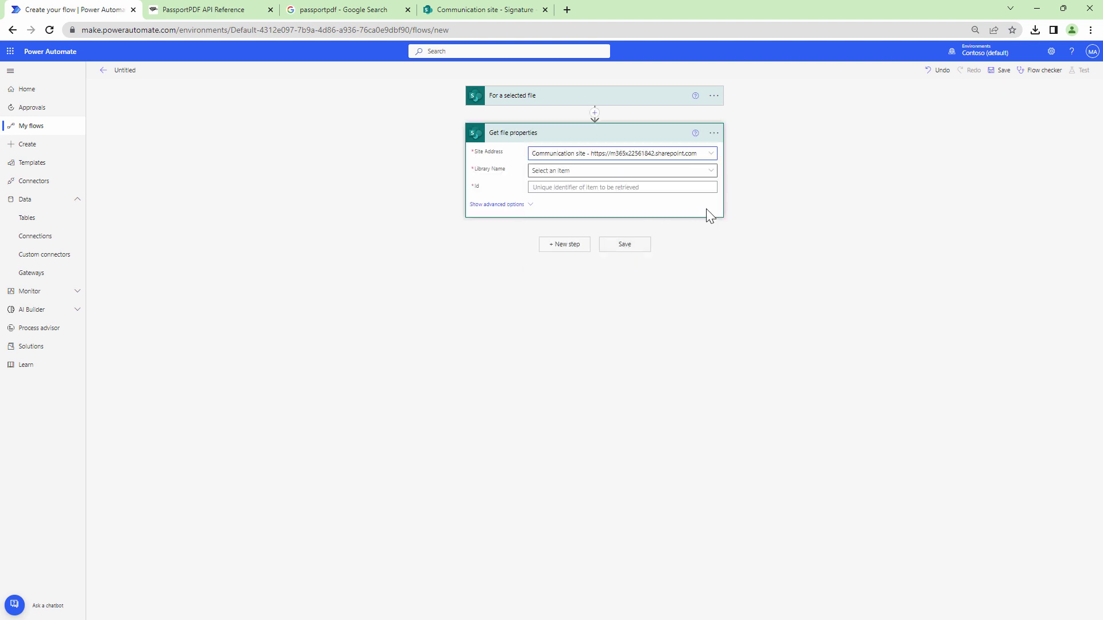
pyautogui.click(708, 173)
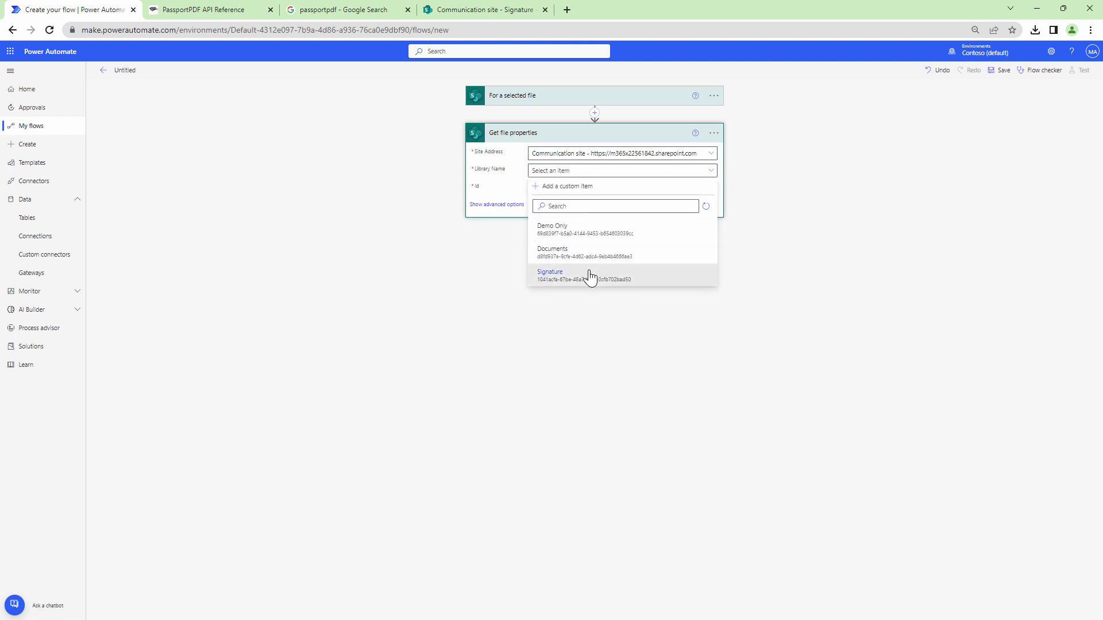
pyautogui.click(589, 278)
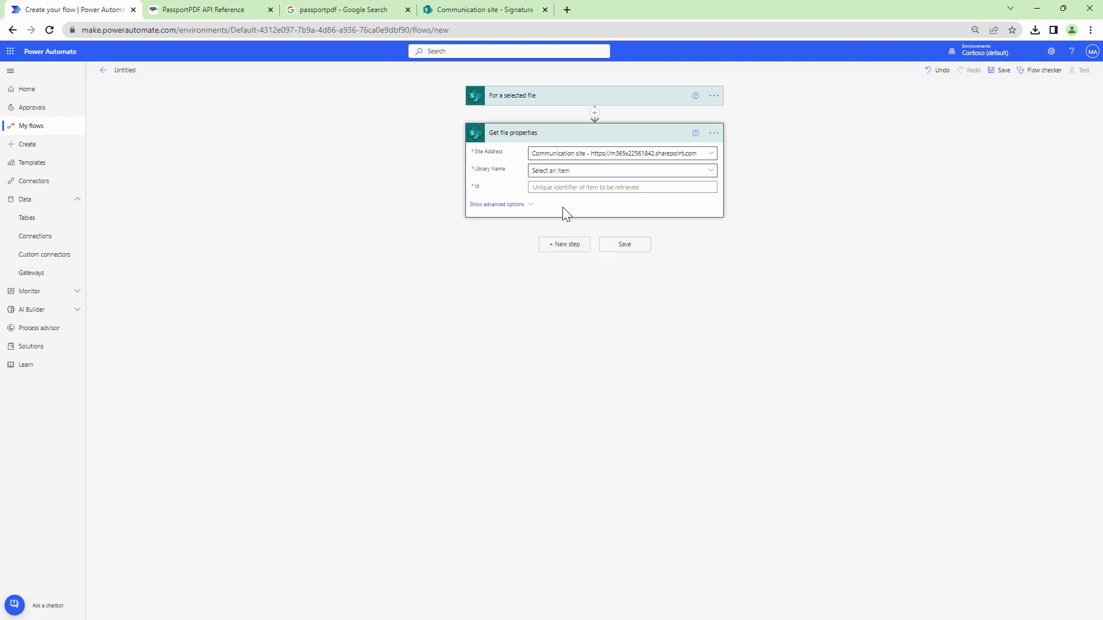
pyautogui.click(706, 186)
pyautogui.click(605, 276)
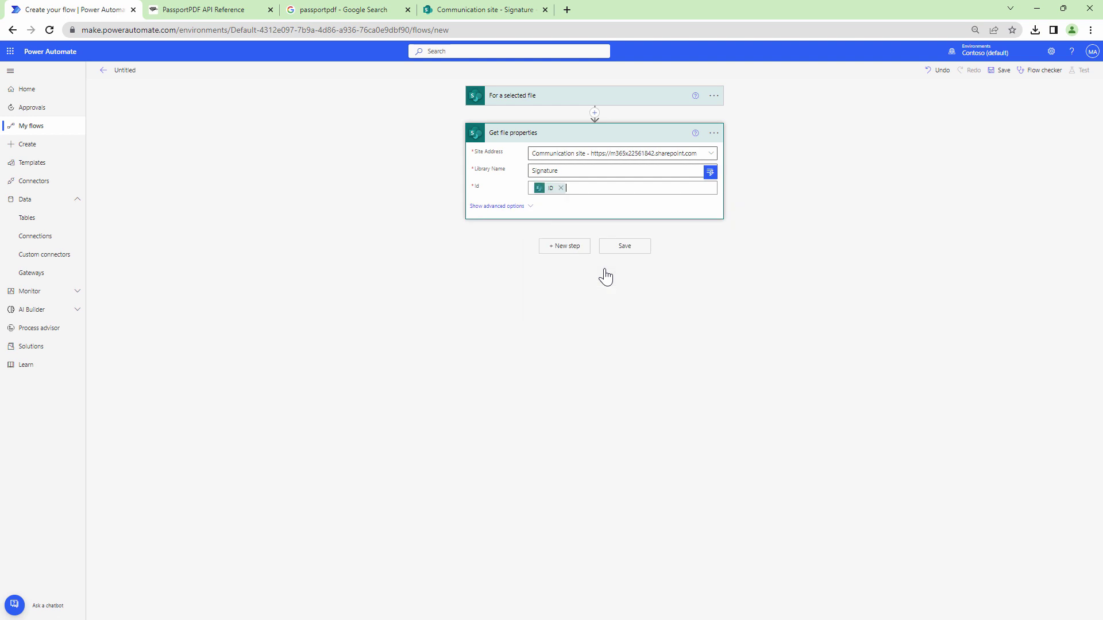
# Add a SharePoint "Get file content" action for the Communication site, with the Identifier from Get file properties as File Identifier
pyautogui.click(554, 248)
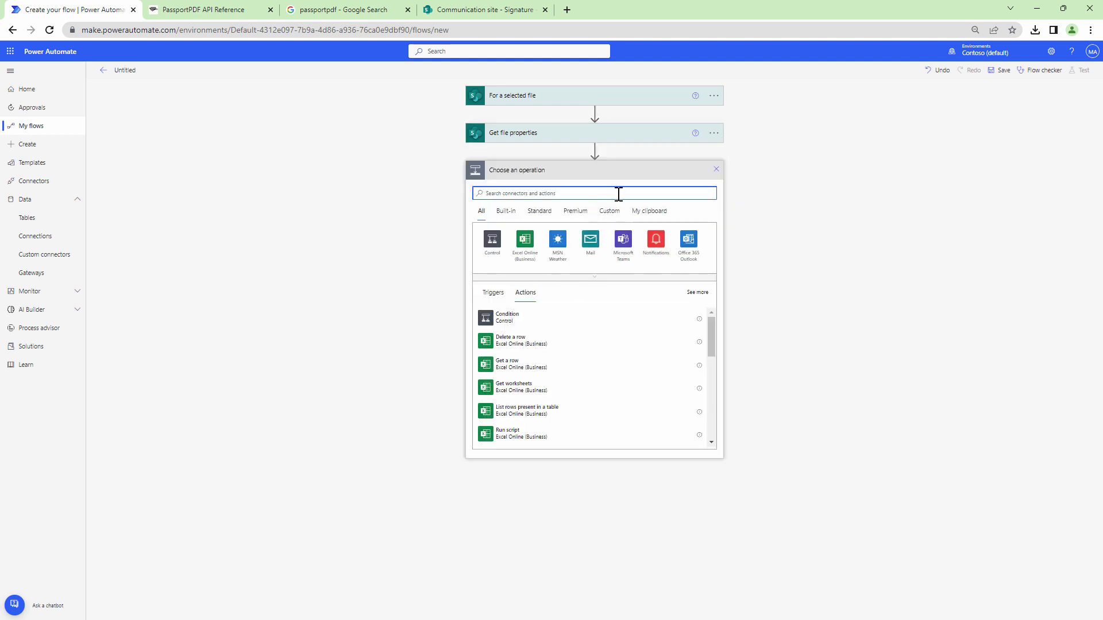
pyautogui.write('sharePoint')
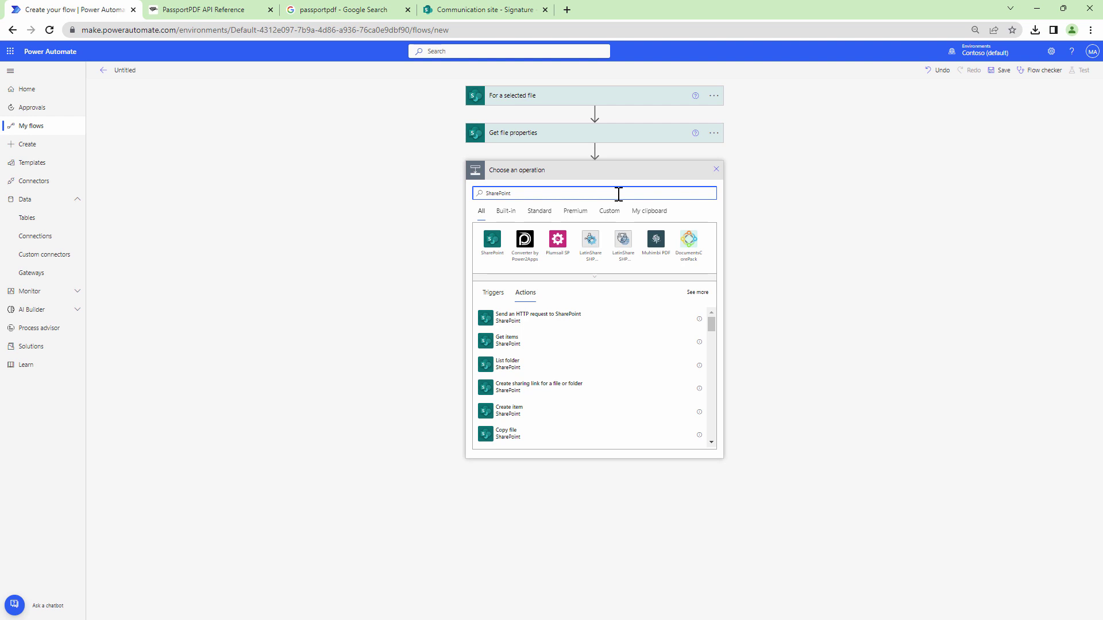
pyautogui.click(494, 245)
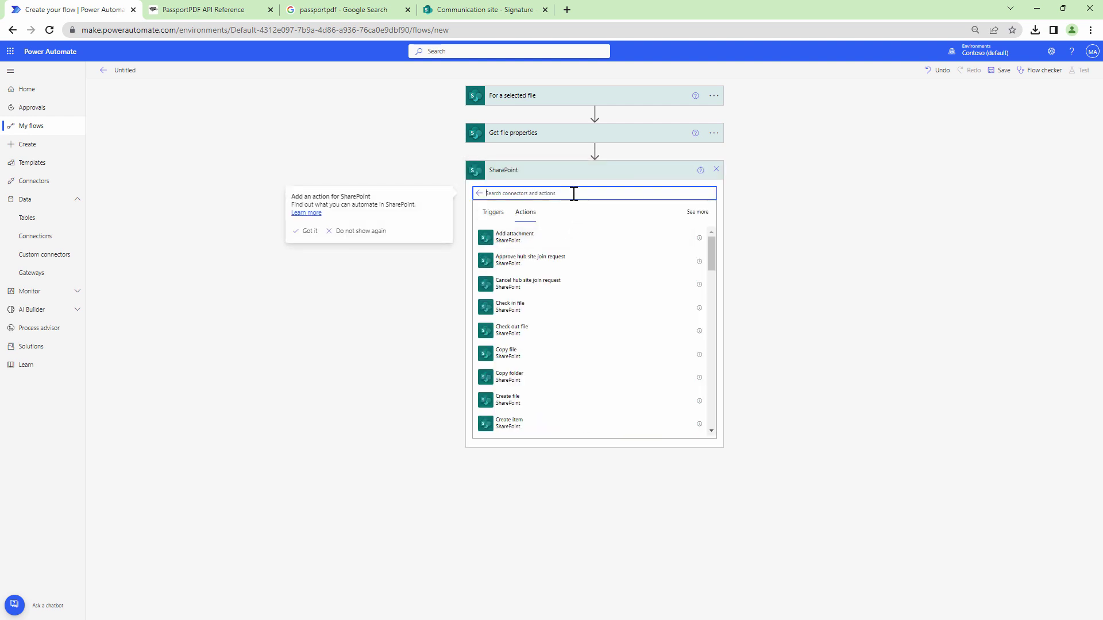
pyautogui.write('File Content')
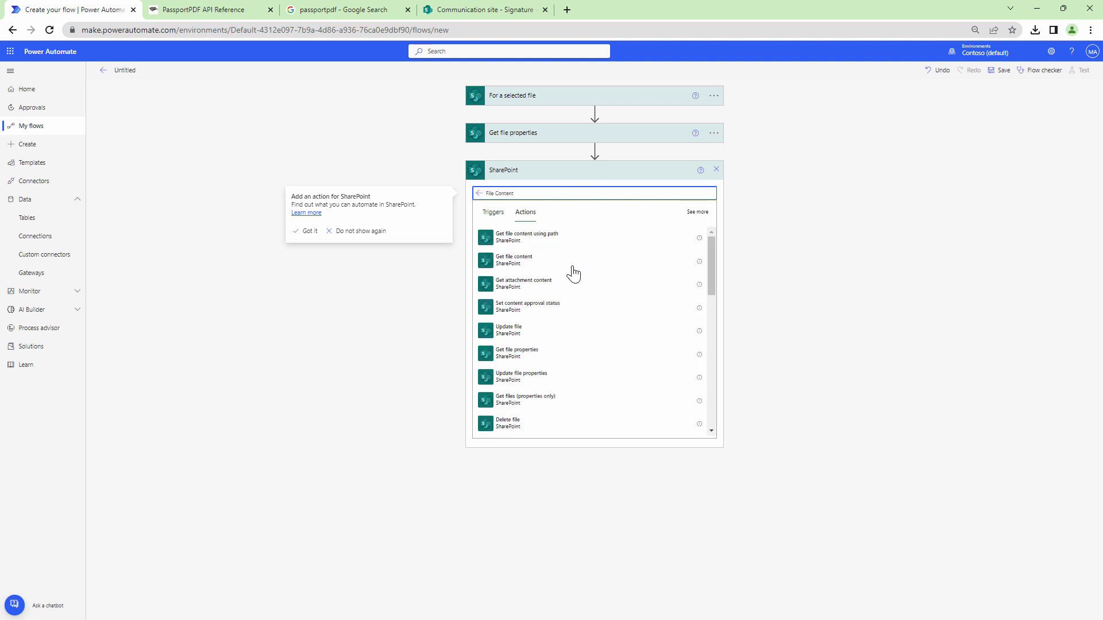
pyautogui.click(514, 260)
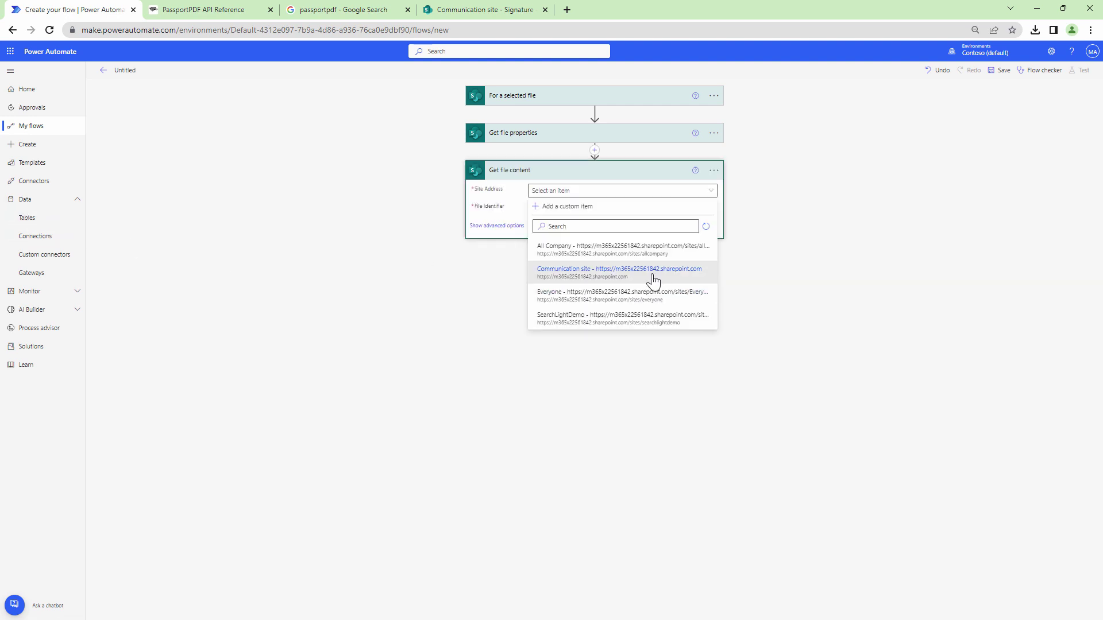
pyautogui.click(652, 276)
pyautogui.click(683, 208)
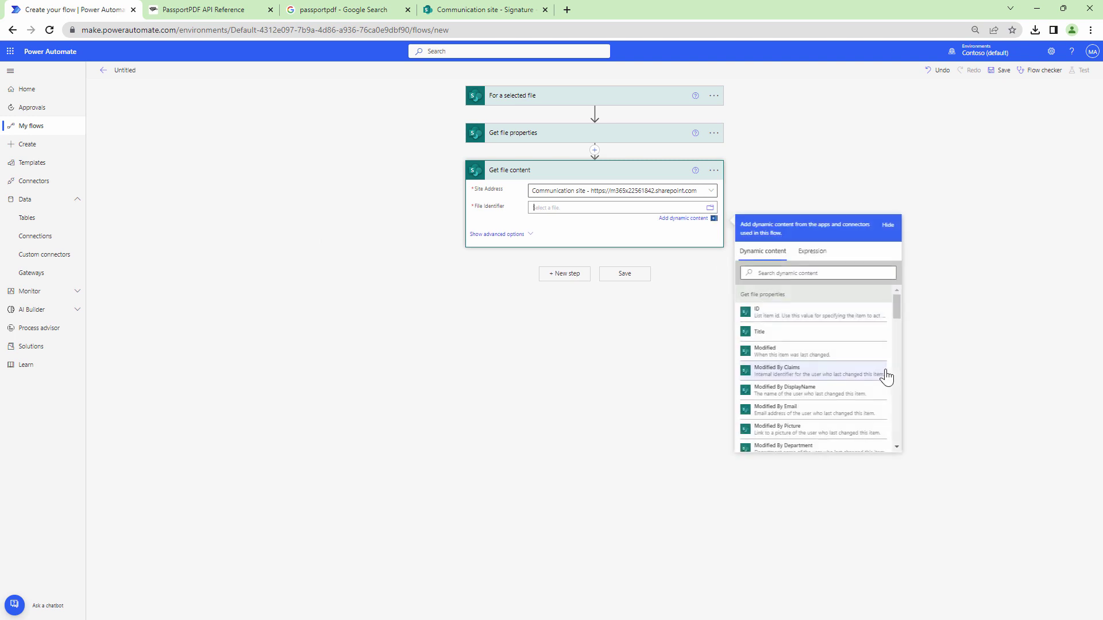
pyautogui.click(822, 267)
pyautogui.write('iden')
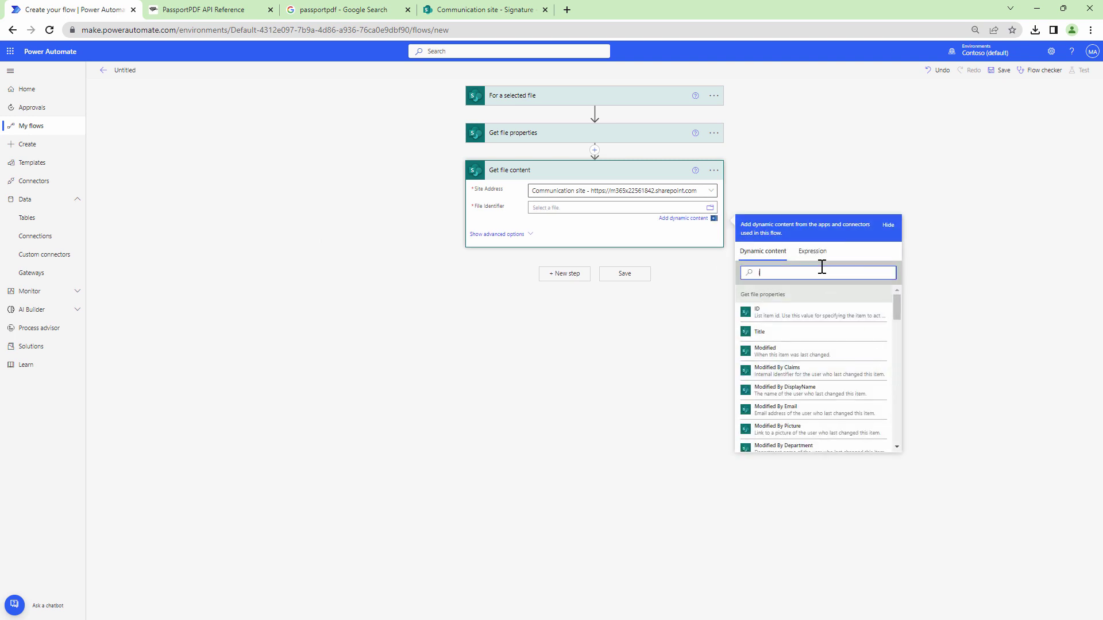
pyautogui.click(765, 351)
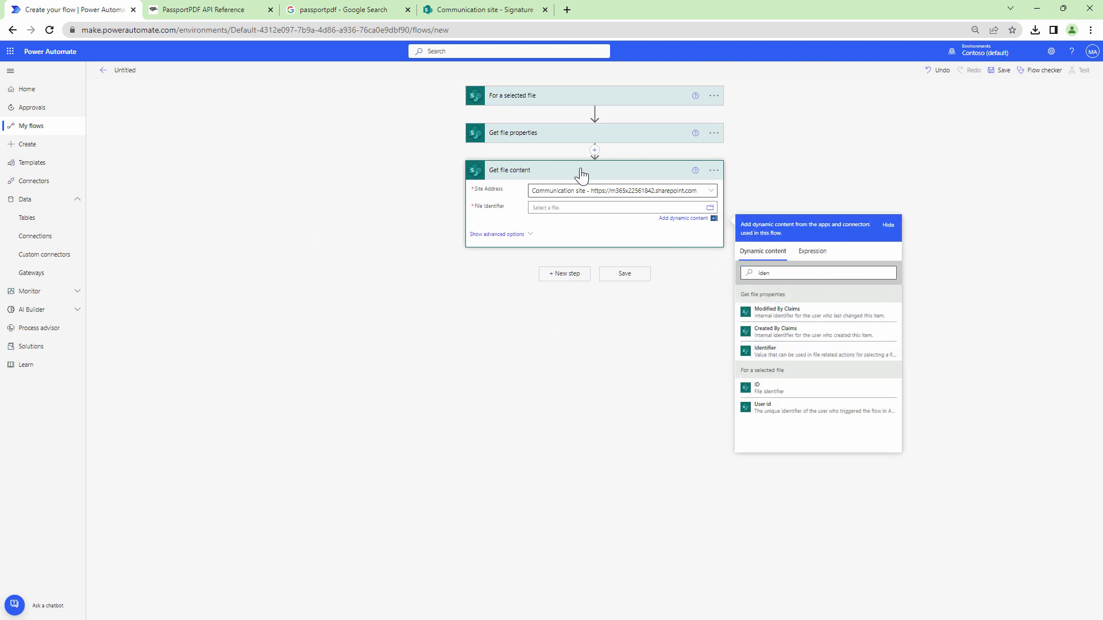
# Add the custom PassportPDF Connector's "Document Load" action after Get file content and open its connection options
pyautogui.click(572, 276)
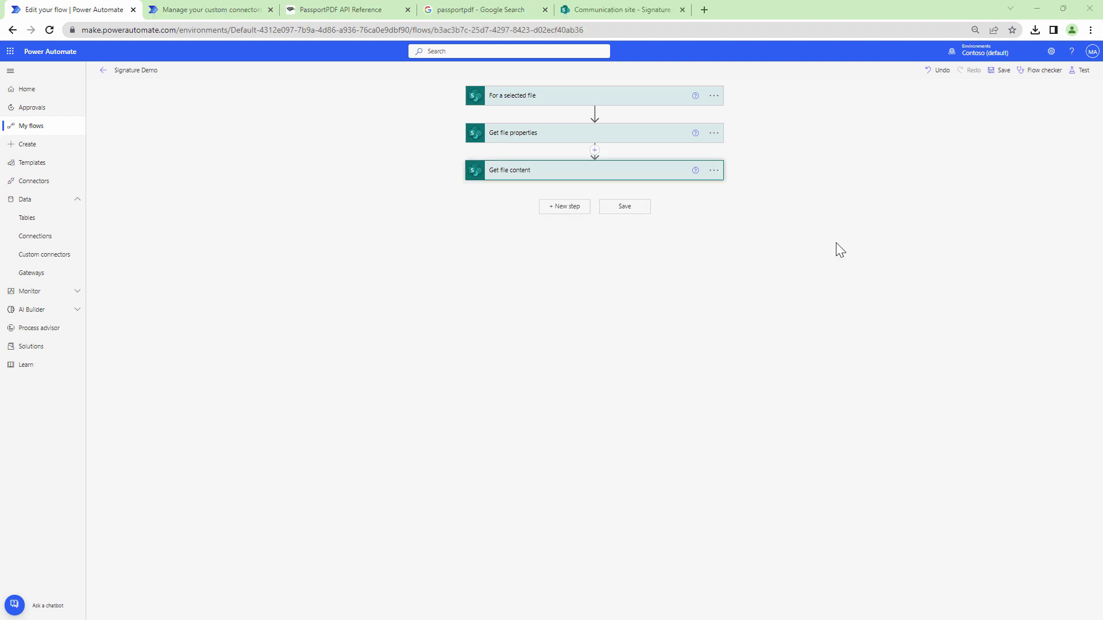
pyautogui.click(564, 209)
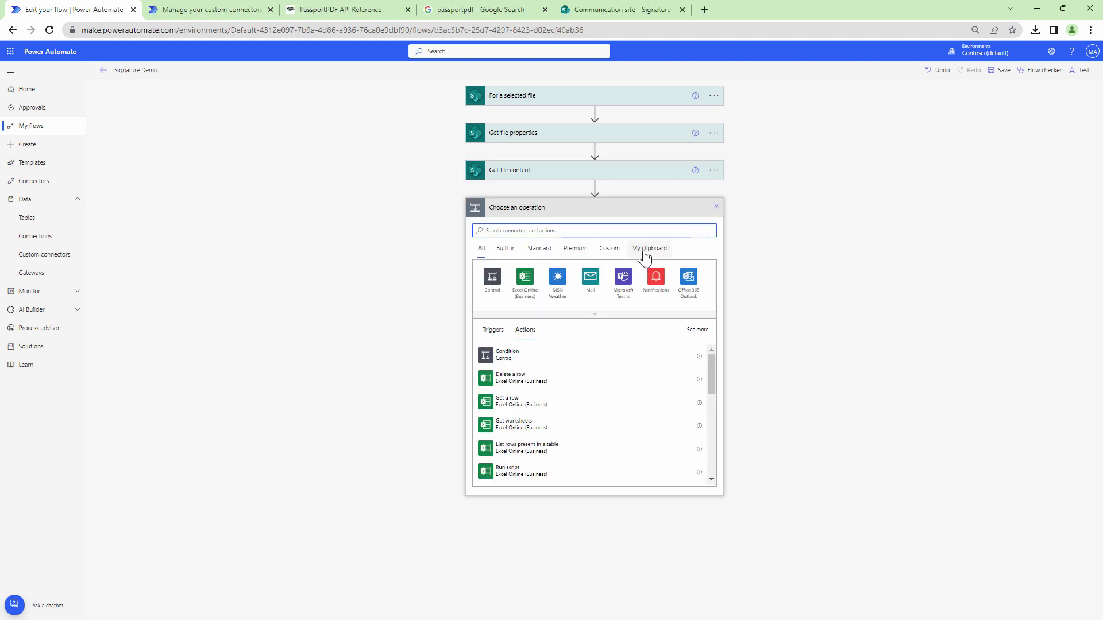
pyautogui.click(615, 258)
pyautogui.click(497, 292)
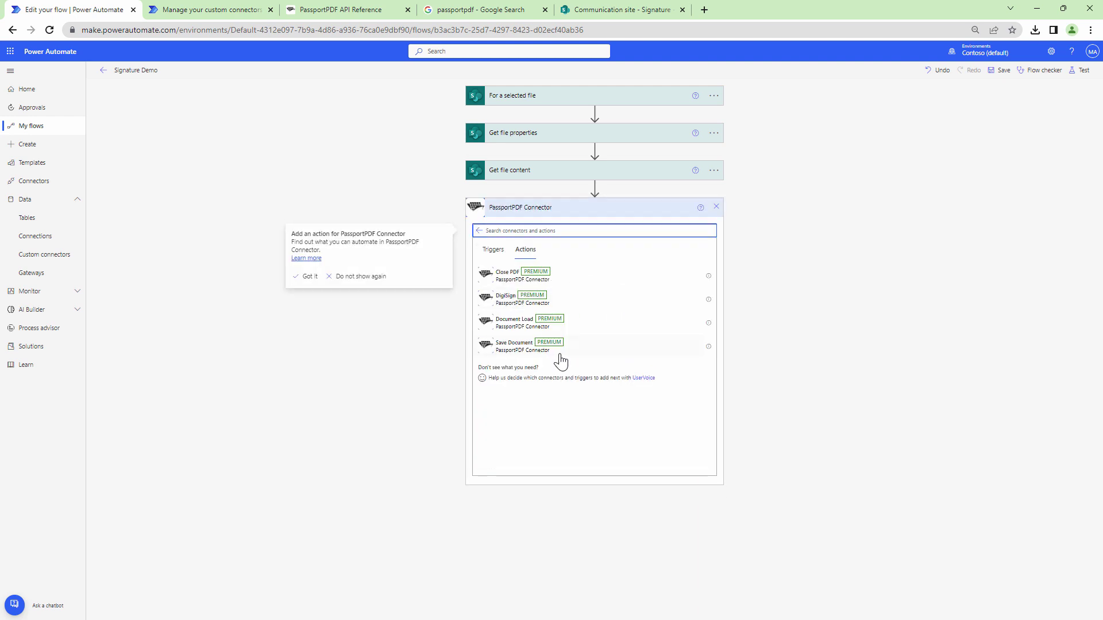
pyautogui.click(549, 332)
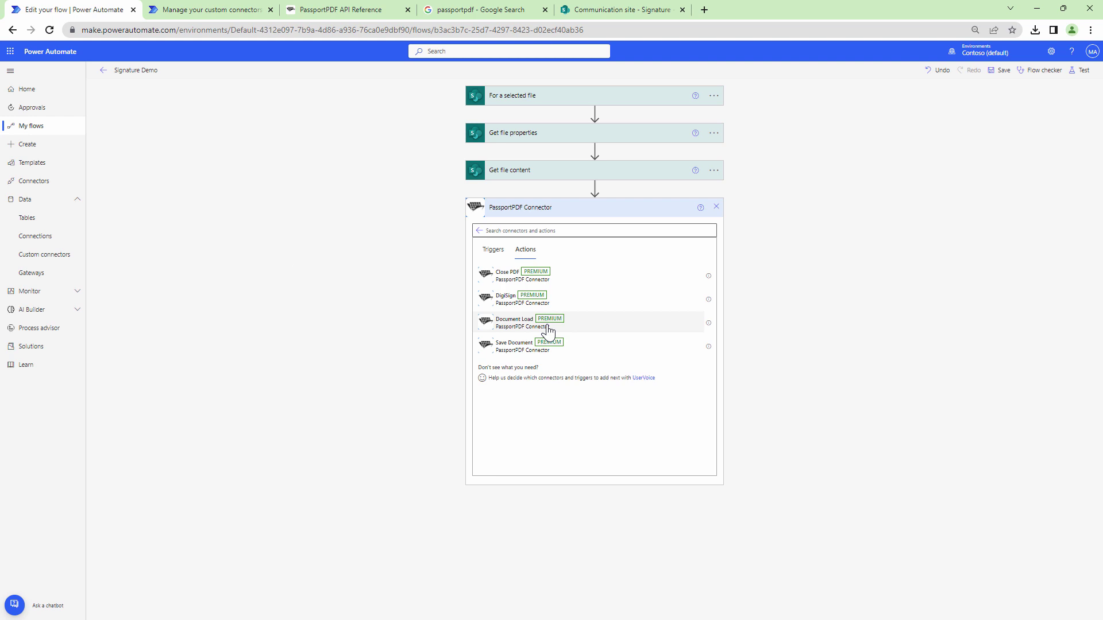
pyautogui.click(549, 332)
pyautogui.click(714, 207)
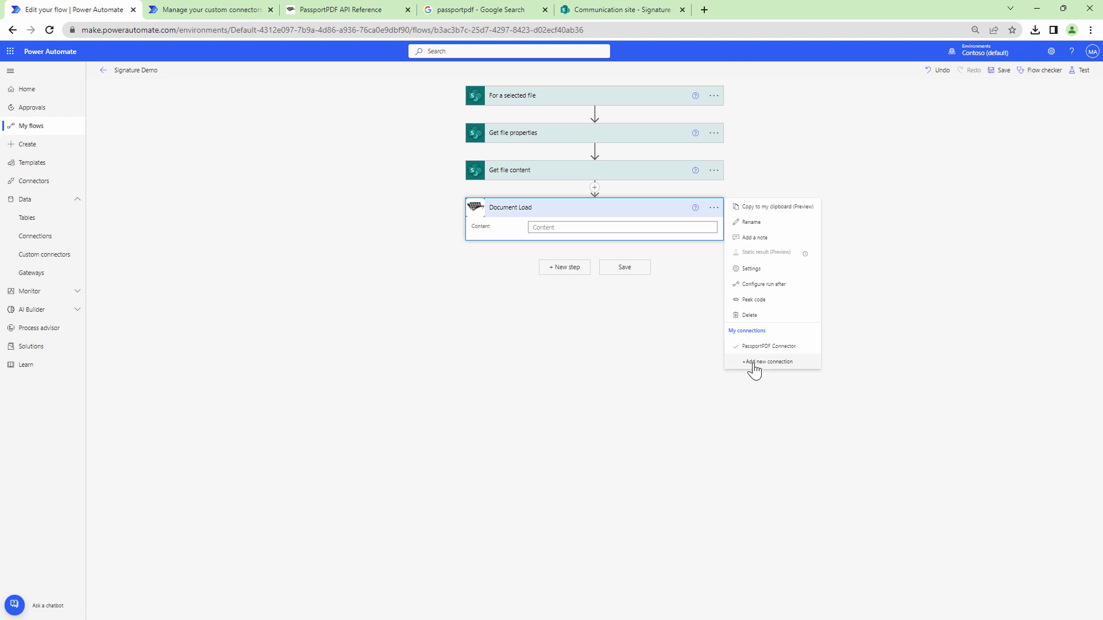
# Set the Document Load action's Content to the File Content value from Get file content
pyautogui.click(545, 227)
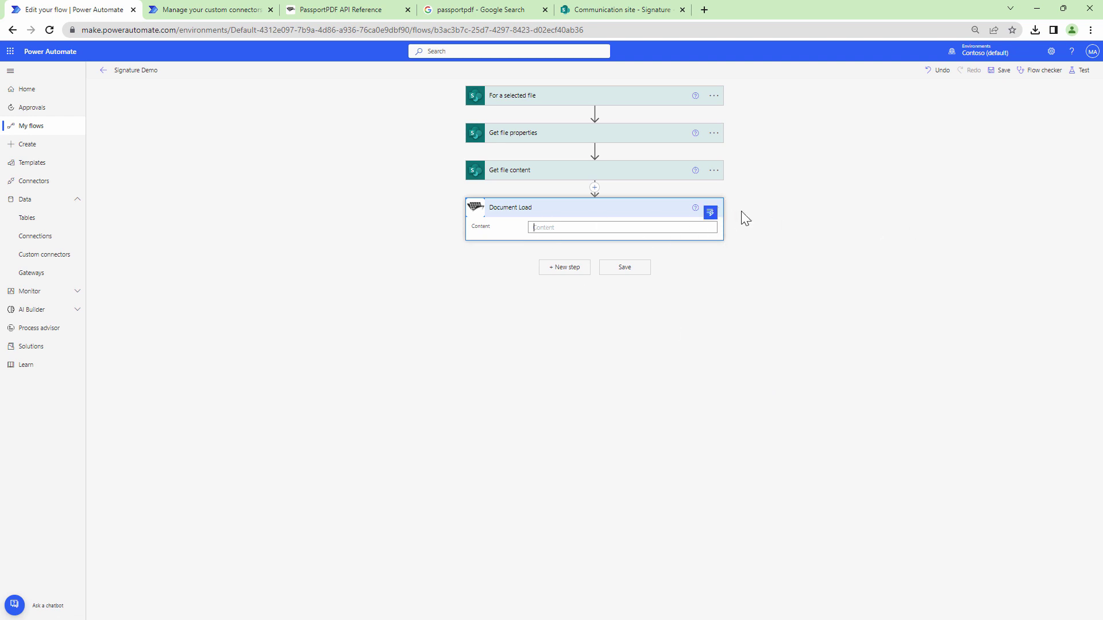
pyautogui.click(710, 213)
pyautogui.click(800, 298)
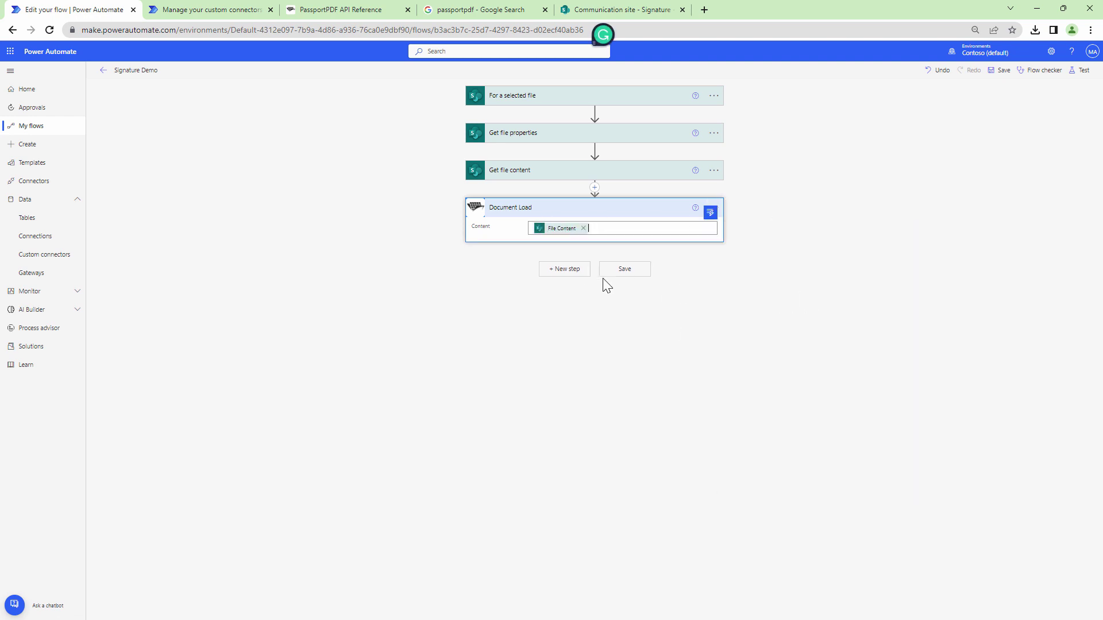
# Add a Schedule "Delay" action after Document Load with a Count of 45 and Second as the unit
pyautogui.click(573, 270)
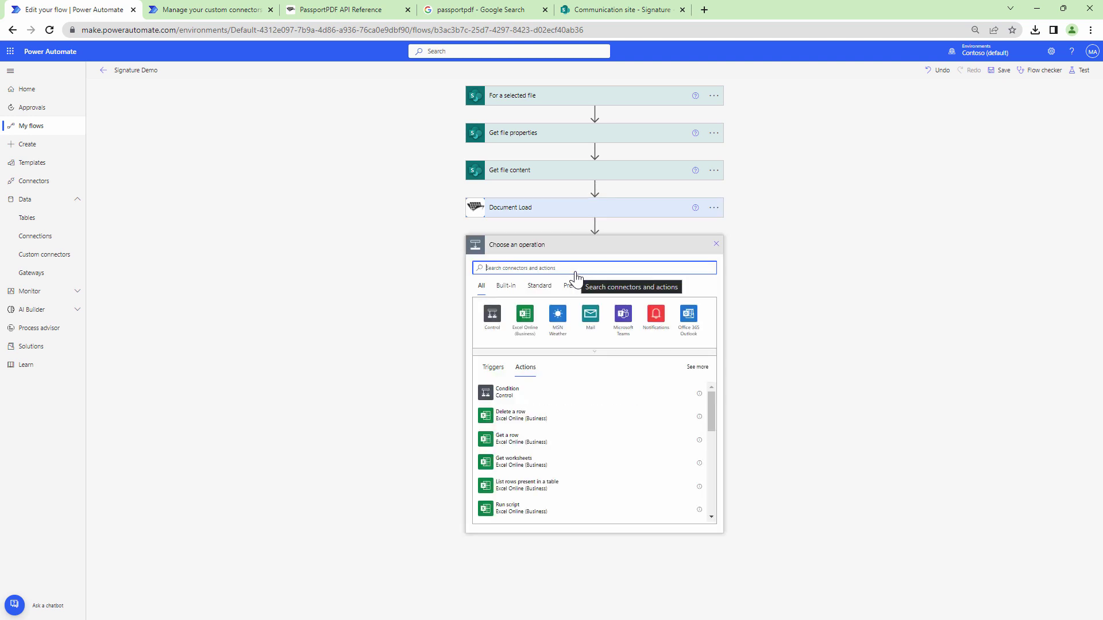
pyautogui.write('De')
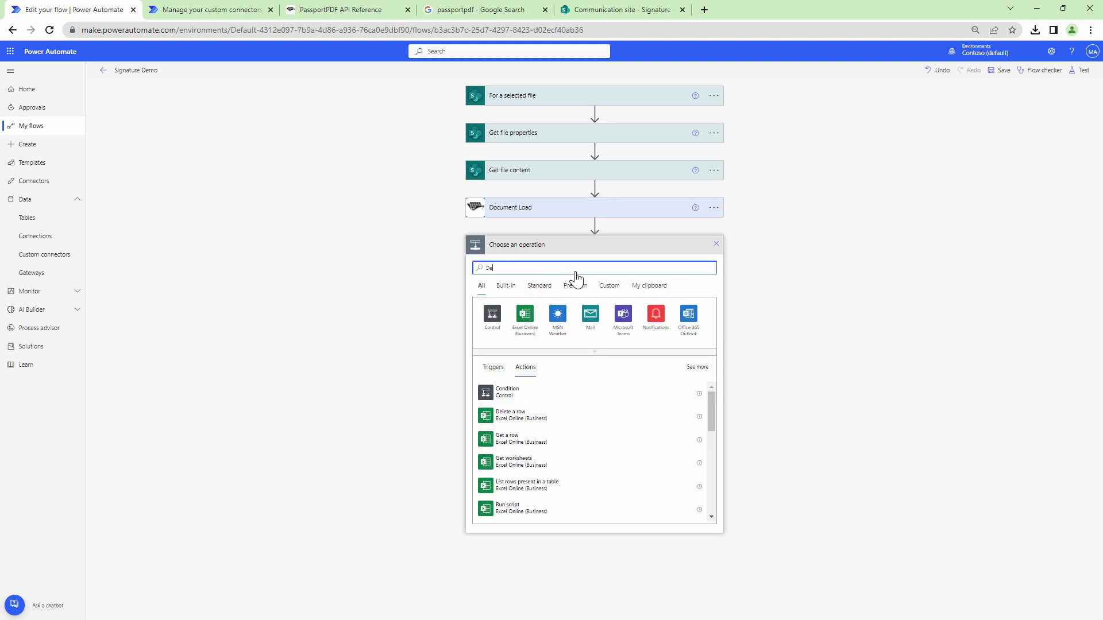
pyautogui.write('lay')
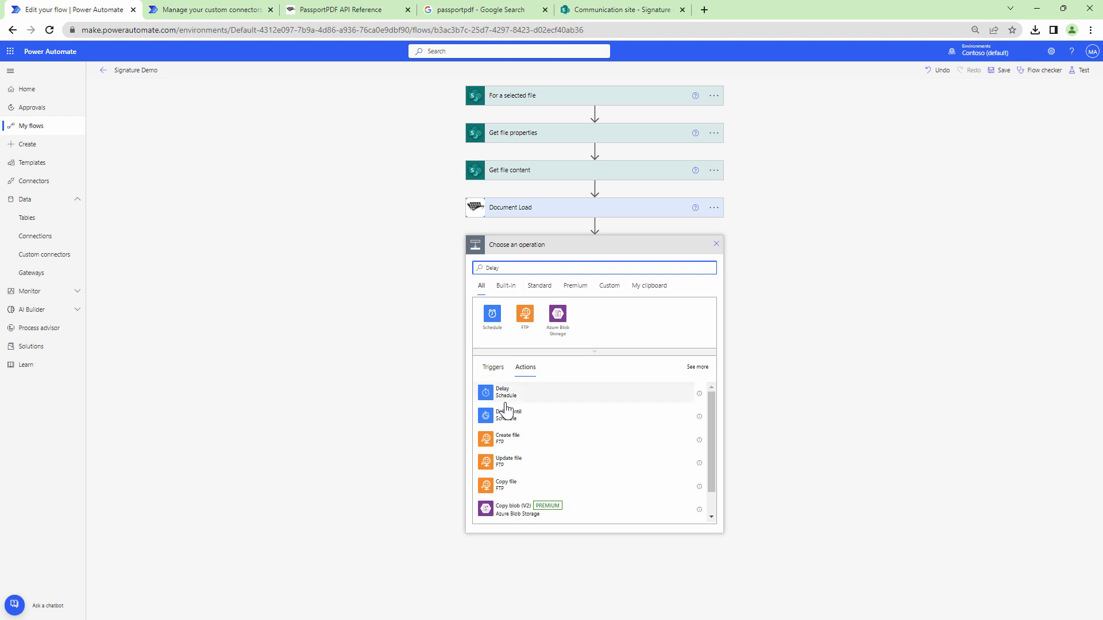
pyautogui.click(505, 401)
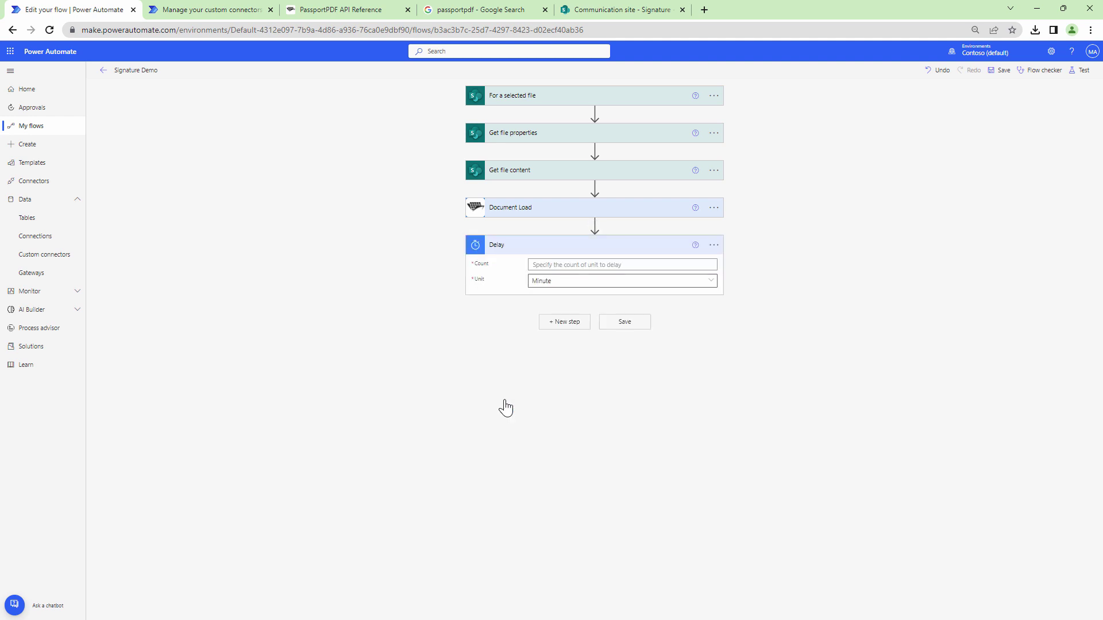
pyautogui.click(585, 265)
pyautogui.write('45')
pyautogui.click(602, 282)
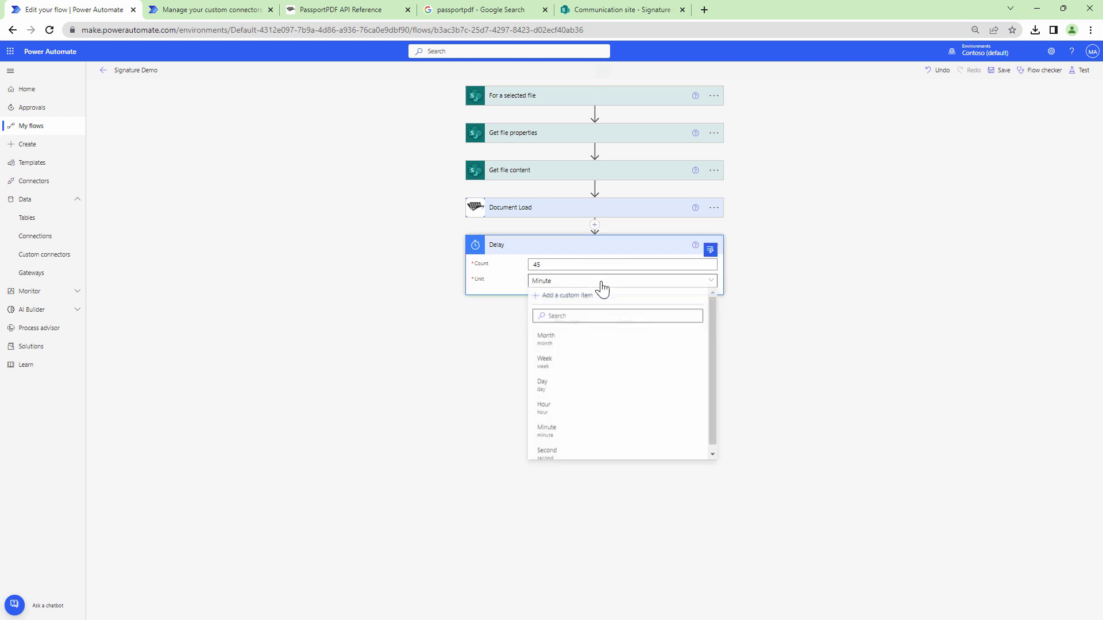
pyautogui.click(576, 453)
pyautogui.click(556, 252)
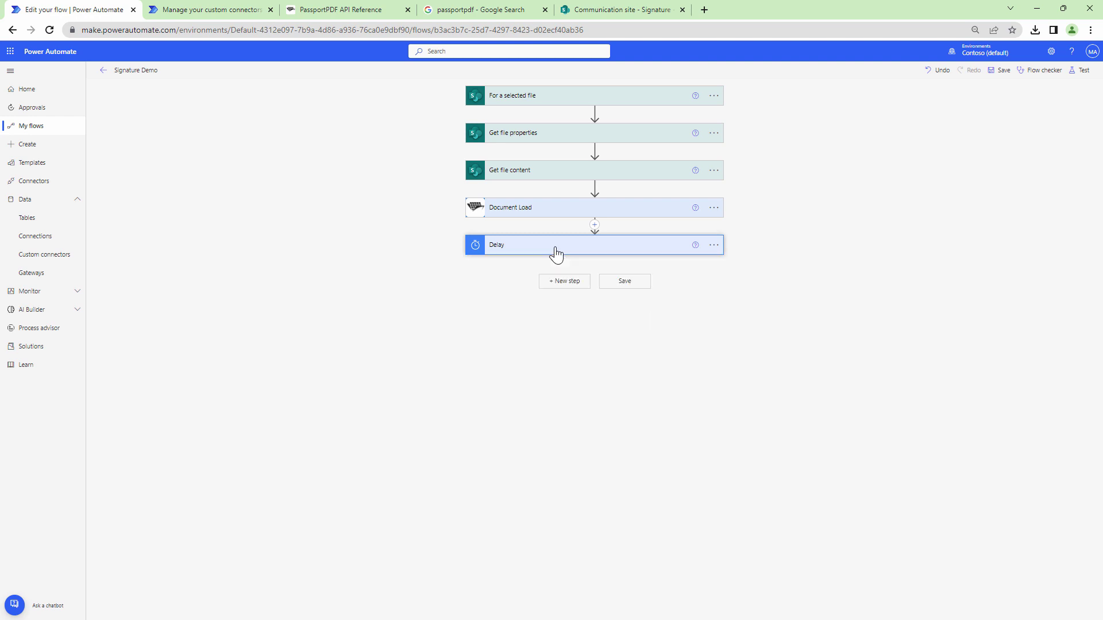
# Add the custom PassportPDF Connector's "DigiSign" action after Delay, with Document Load's FileId as its FileId
pyautogui.click(563, 284)
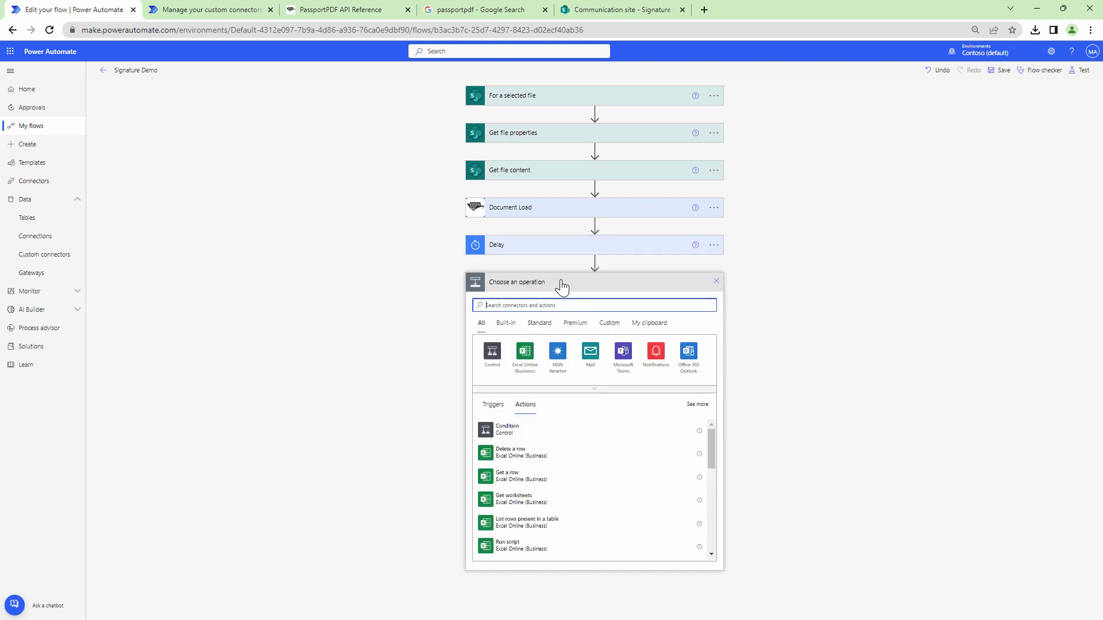
pyautogui.click(615, 335)
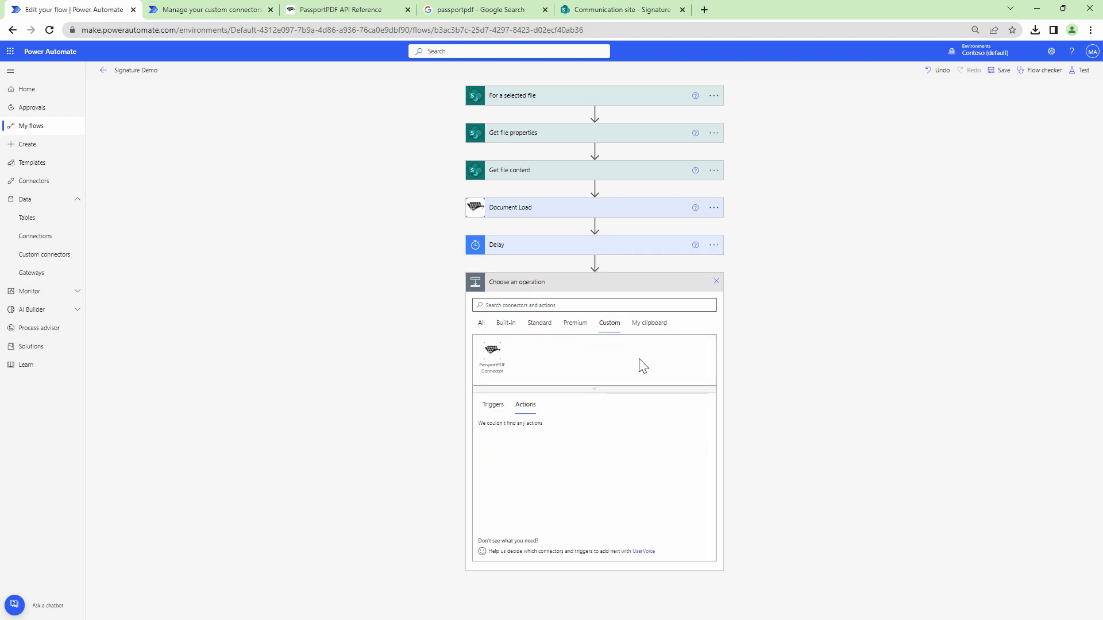
pyautogui.click(494, 357)
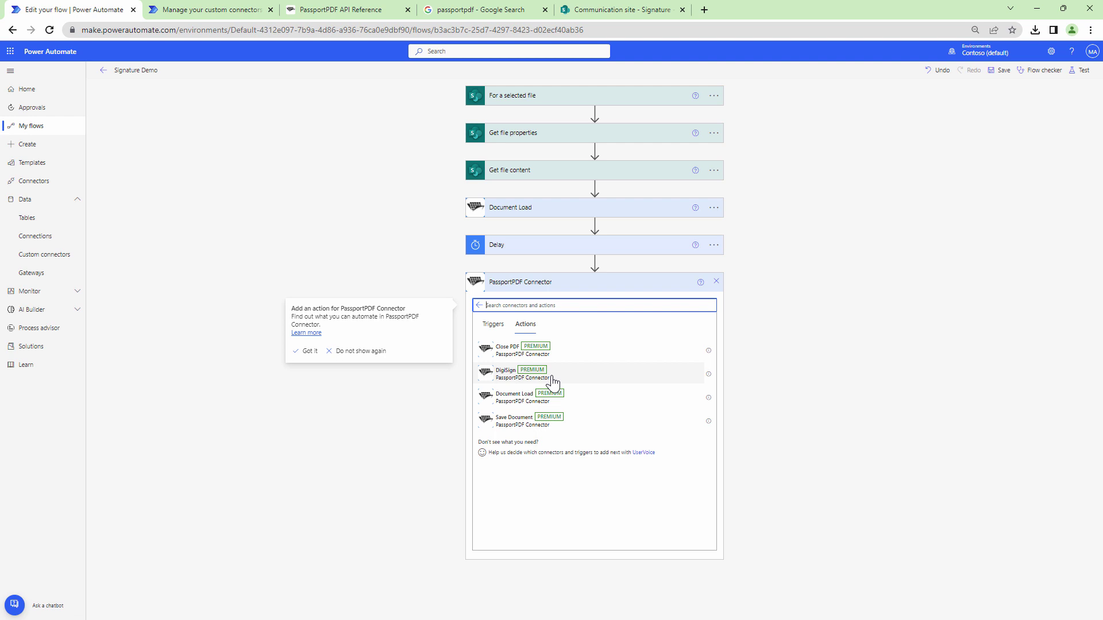
pyautogui.click(553, 382)
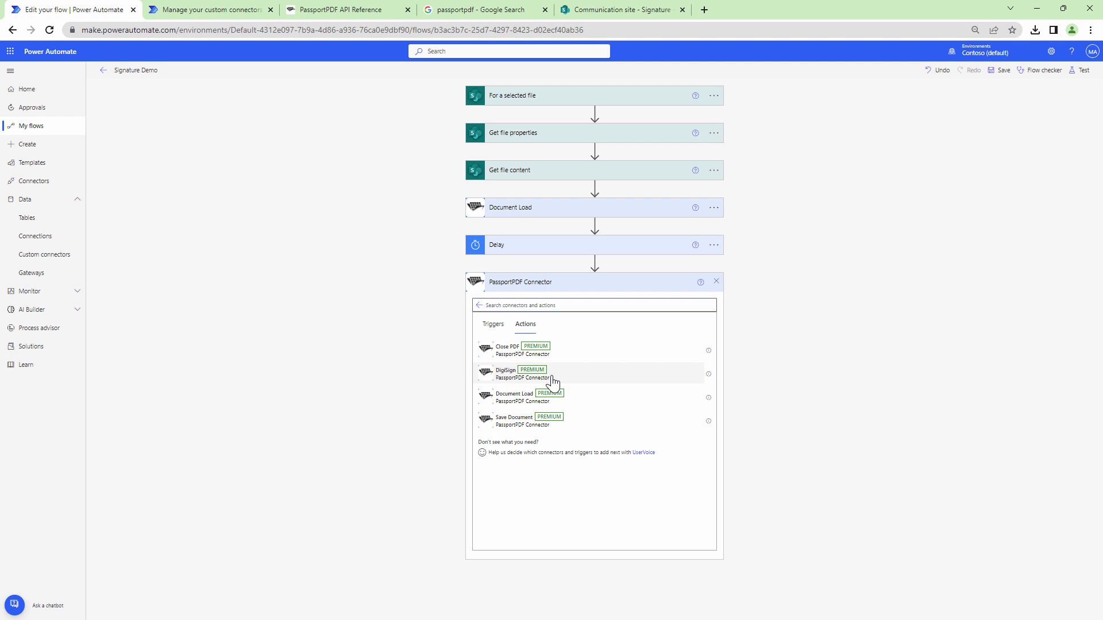
pyautogui.click(553, 379)
pyautogui.click(574, 304)
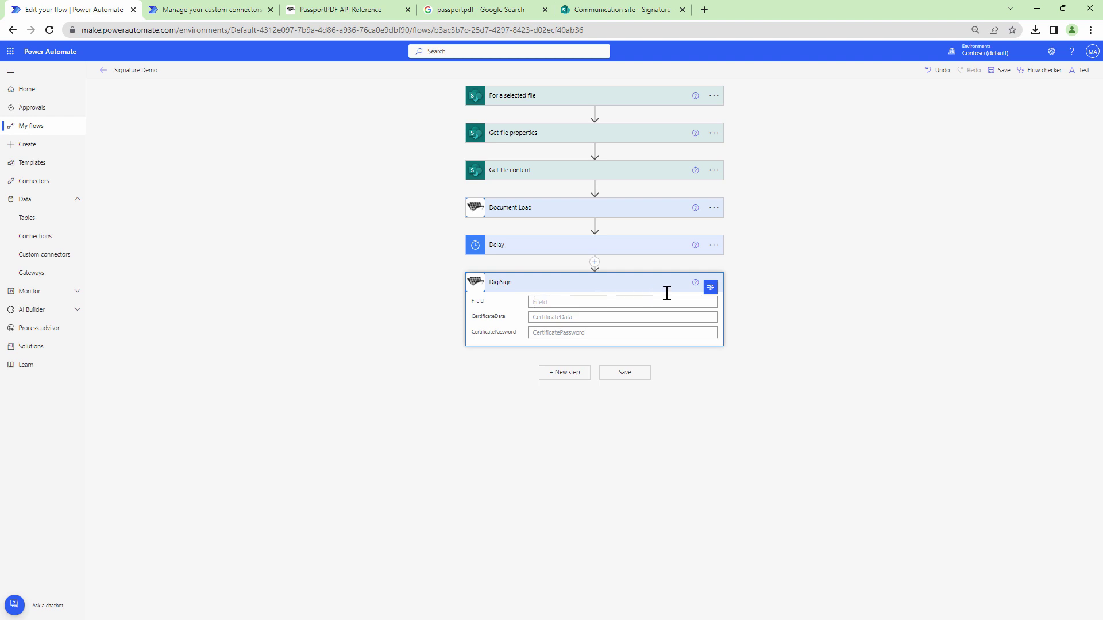
pyautogui.click(710, 288)
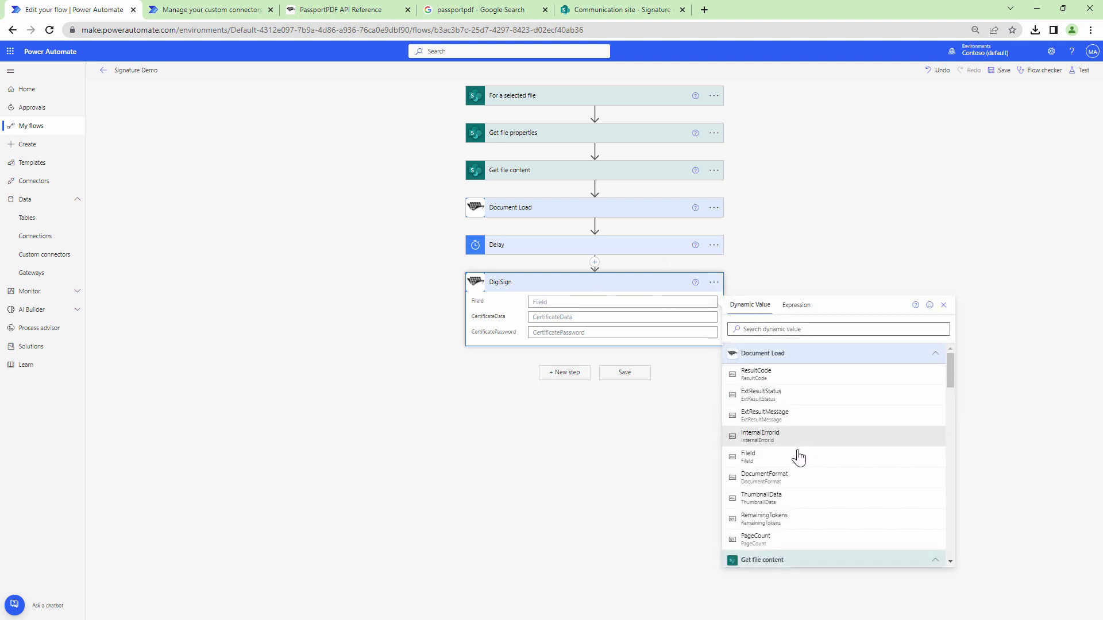
pyautogui.click(747, 457)
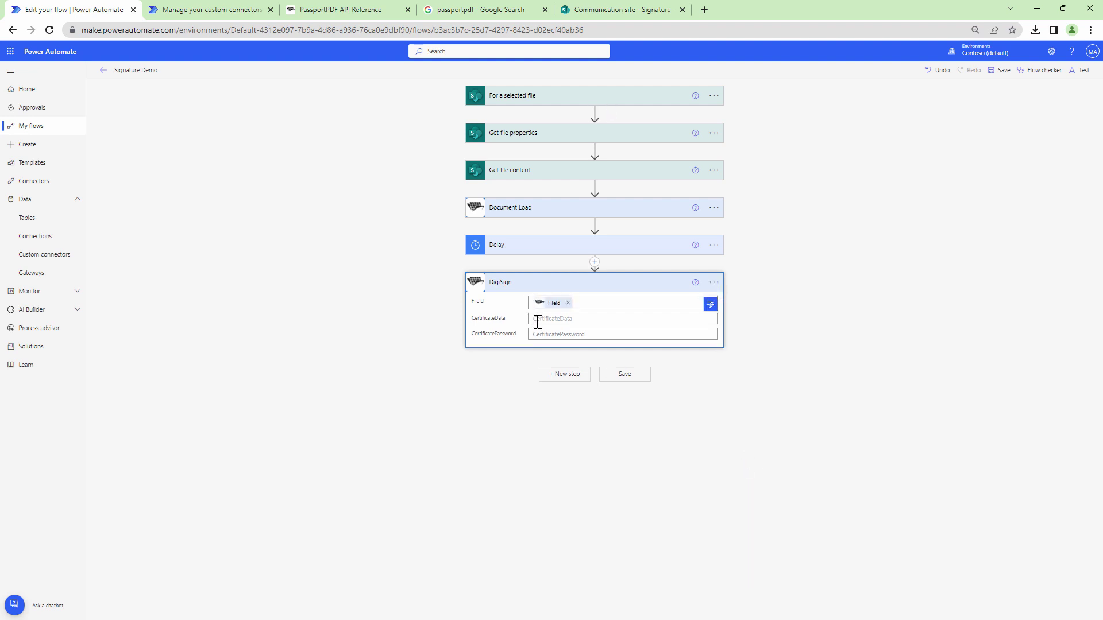
# Map the trigger's Certificate and CertificatePassword inputs to DigiSign's CertificateData and CertificatePassword fields
pyautogui.click(713, 318)
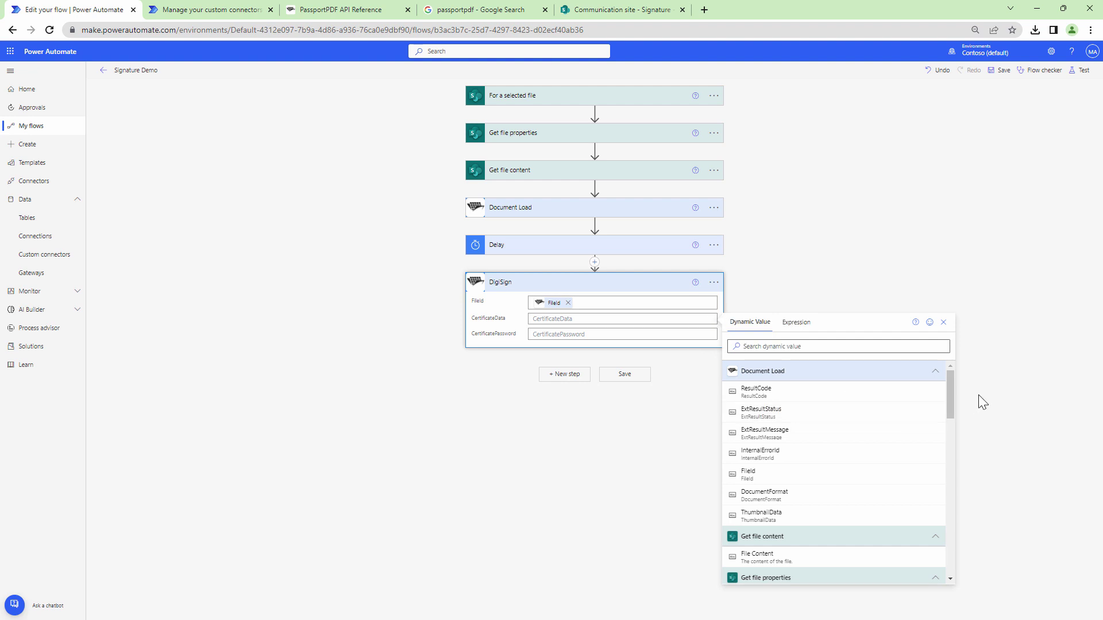
pyautogui.moveTo(957, 386); pyautogui.dragTo(957, 546)
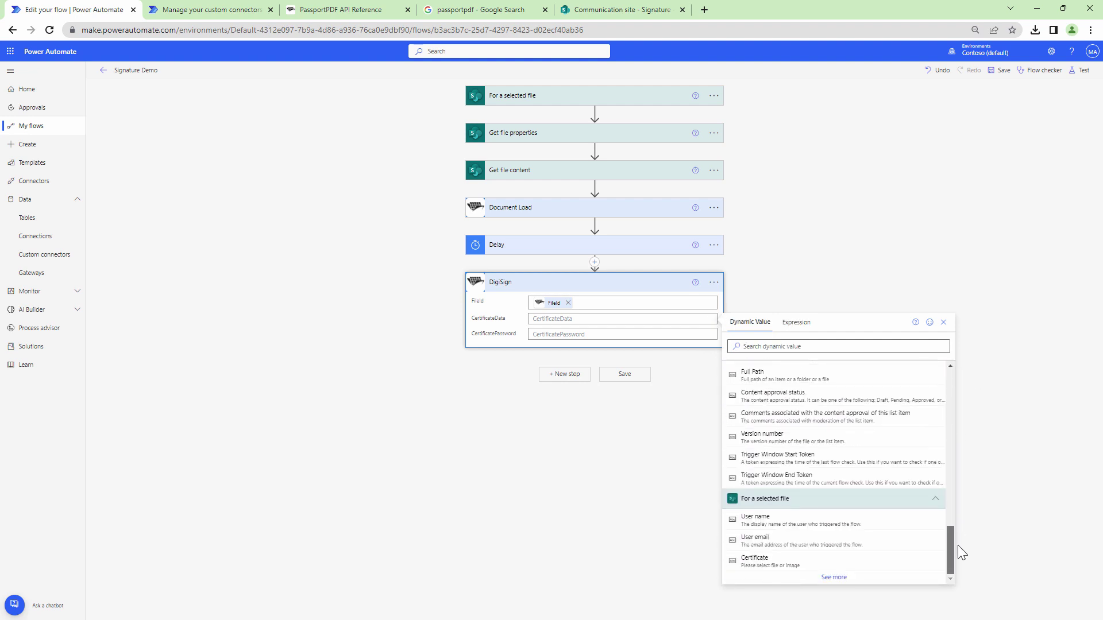
pyautogui.click(803, 566)
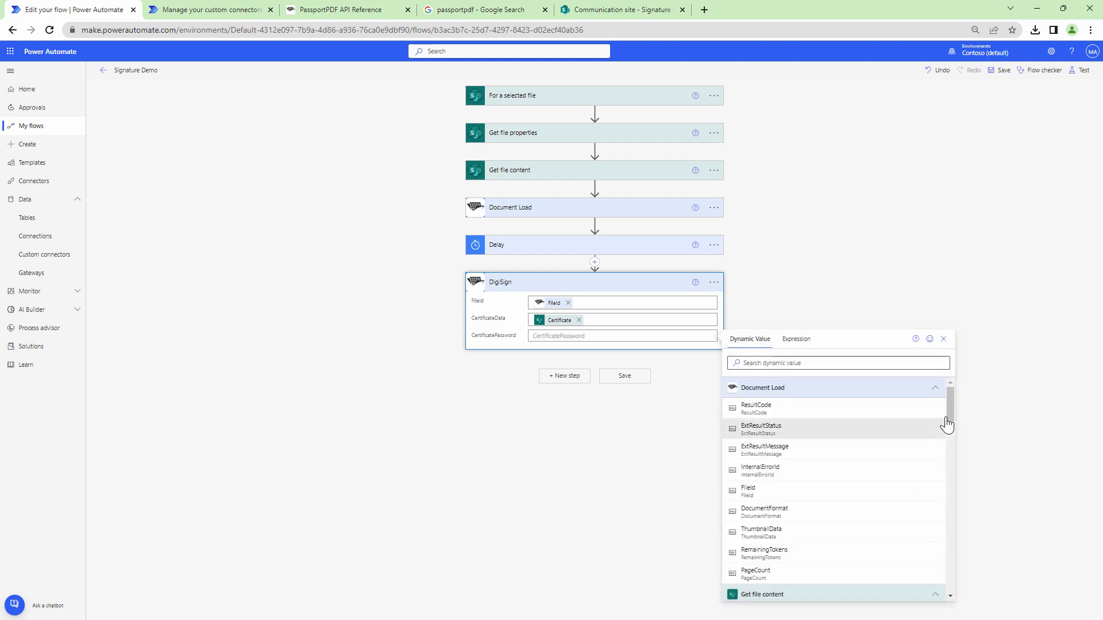
pyautogui.scroll(-10, 951, 492)
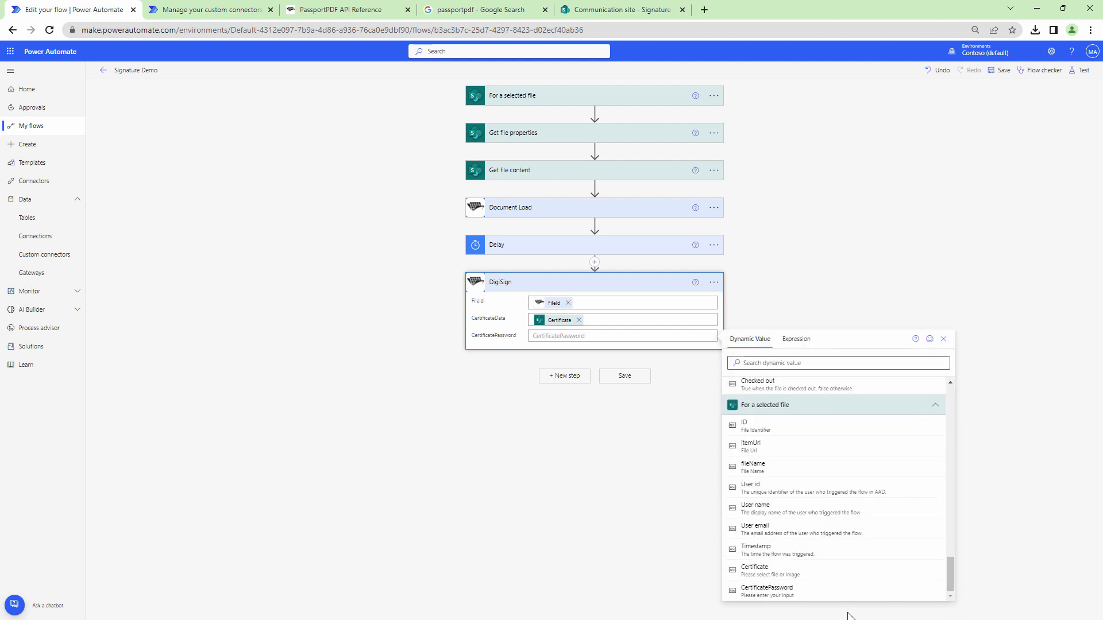
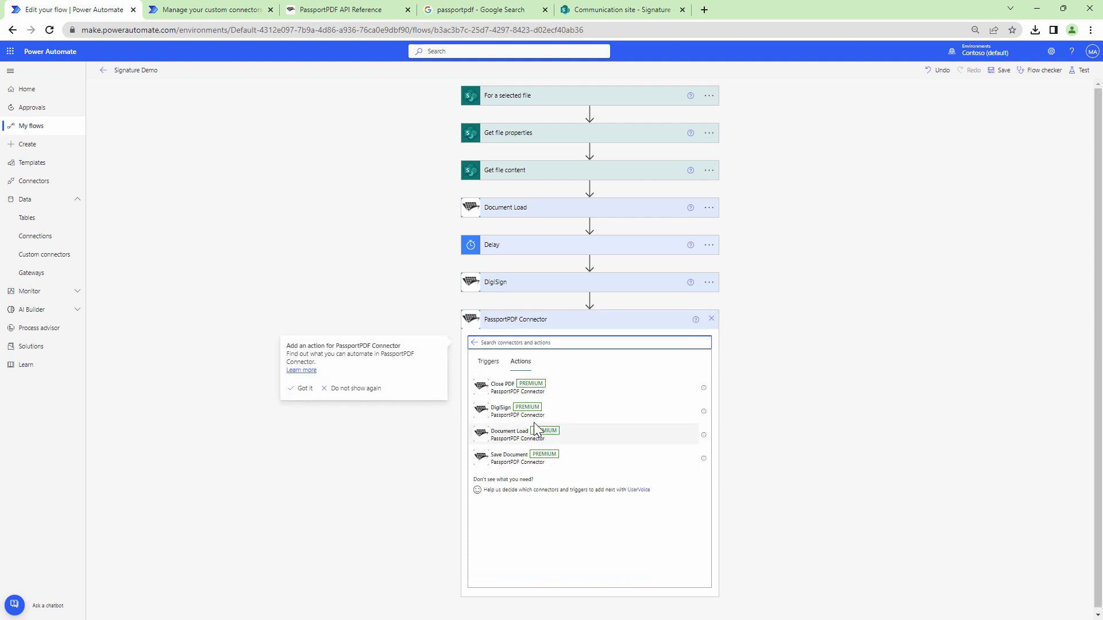
# Add the PassportPDF Connector's "Save Document" action after DigiSign, with Document Load's FileId as its FileId
pyautogui.click(520, 469)
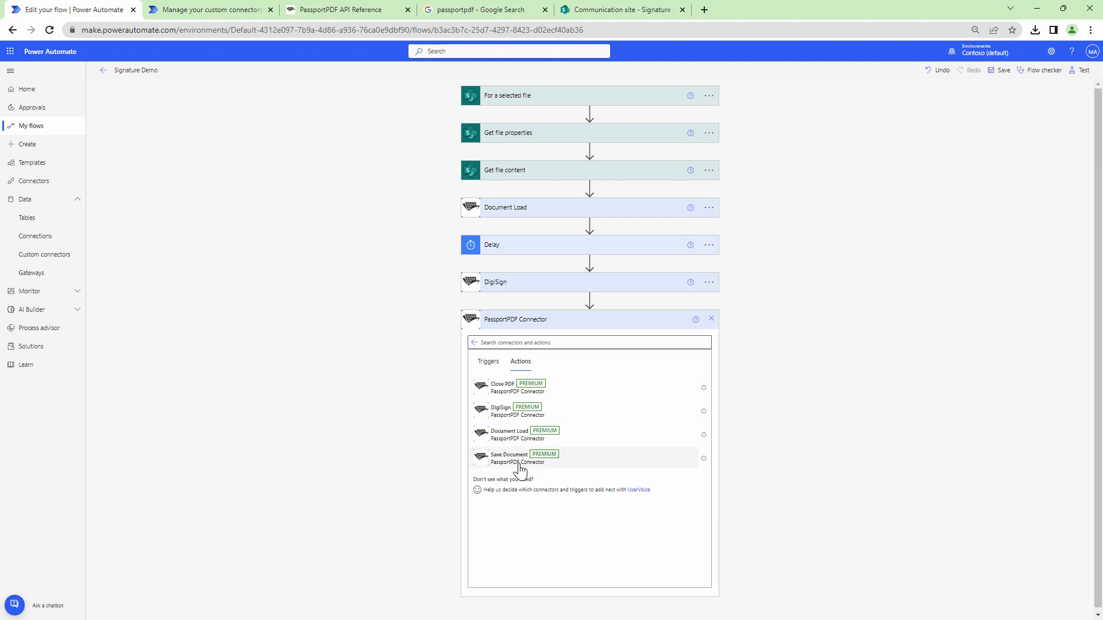
pyautogui.click(521, 468)
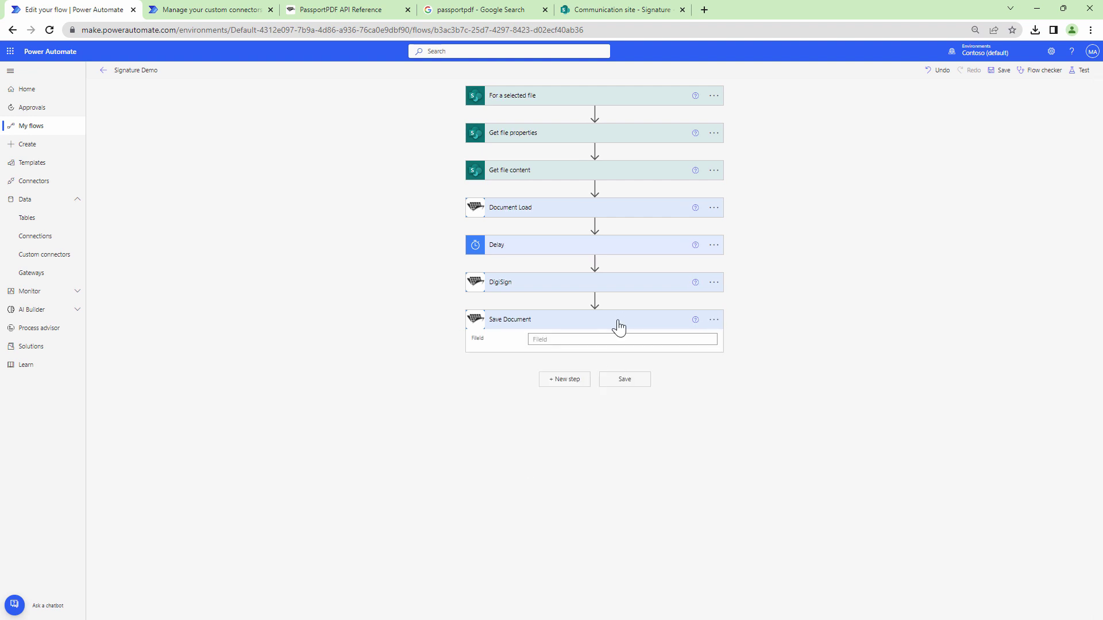
pyautogui.click(603, 338)
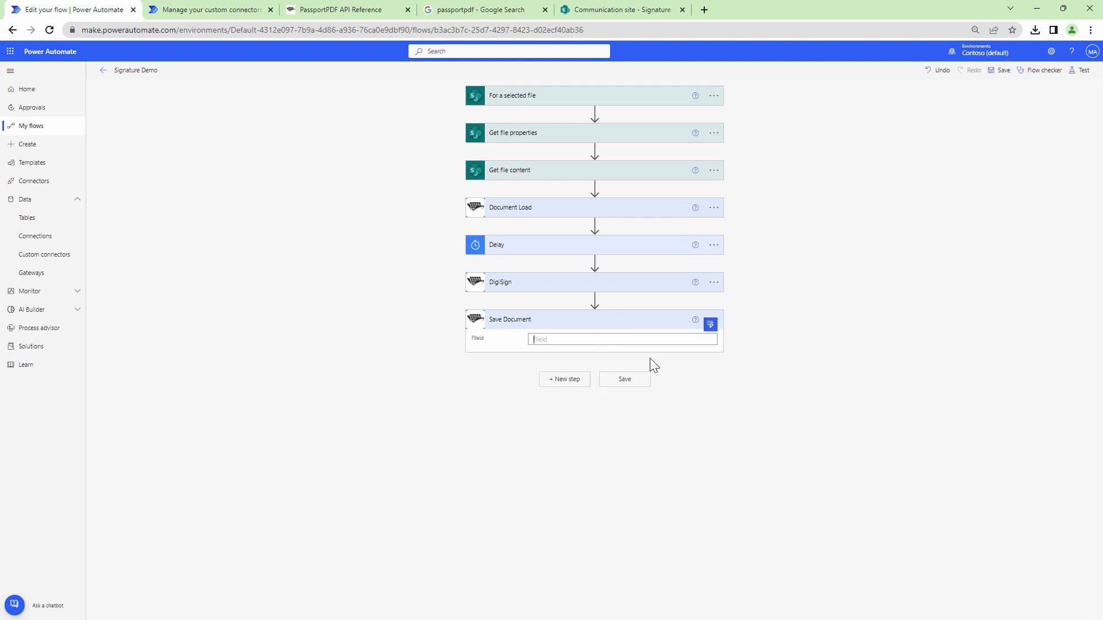
pyautogui.click(710, 325)
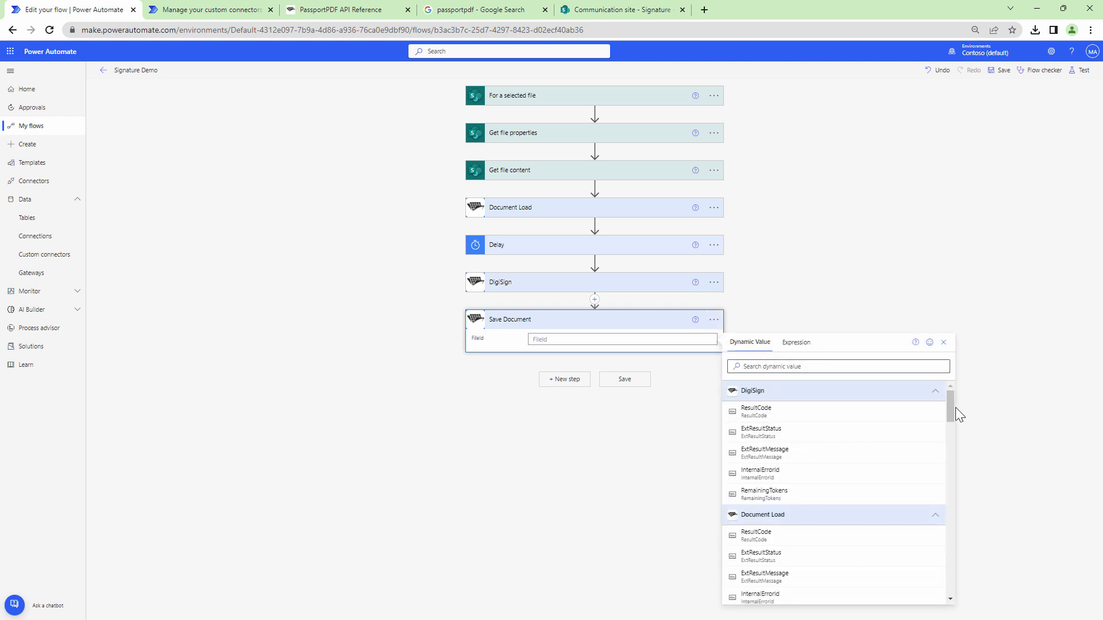
pyautogui.moveTo(949, 413); pyautogui.dragTo(951, 431)
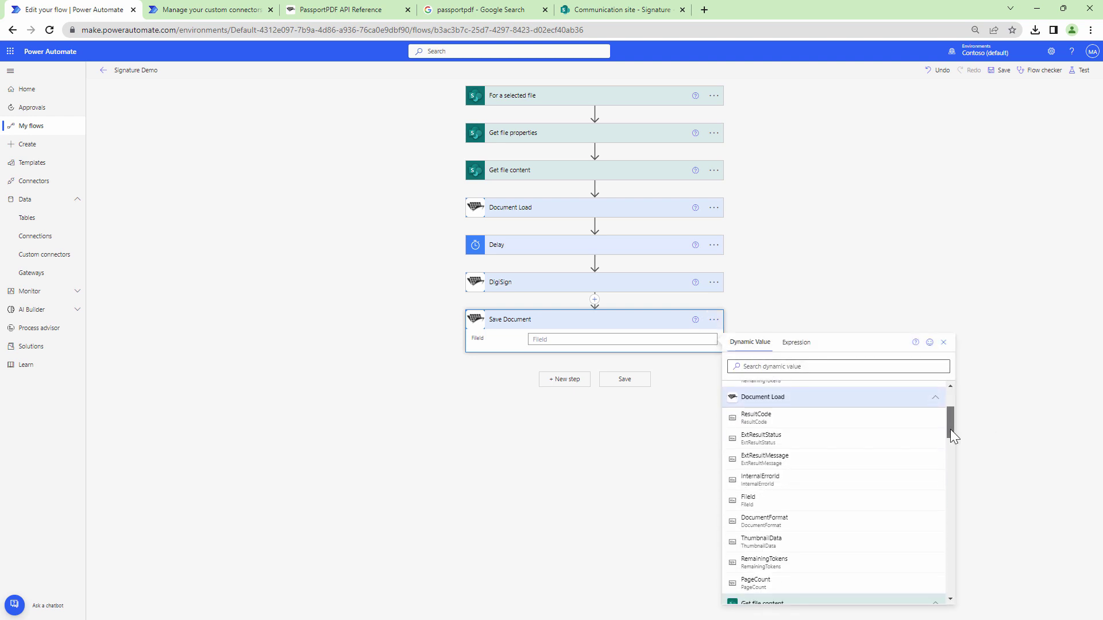
pyautogui.click(785, 513)
# Add a SharePoint "Create file" action after Save Document, with the Communication site as Site Address
pyautogui.click(565, 380)
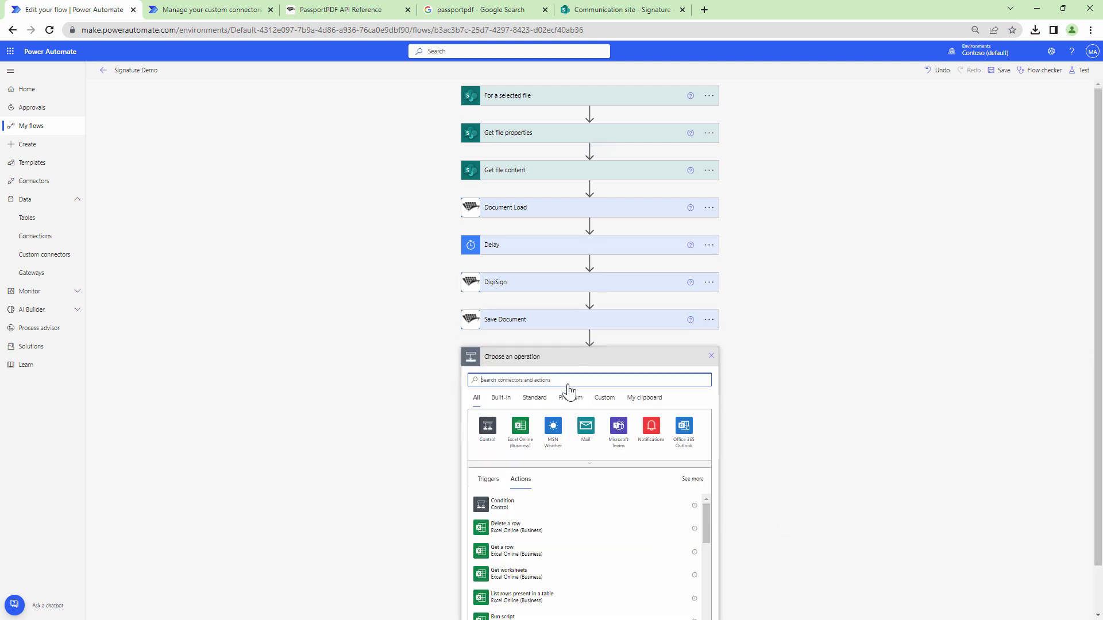
pyautogui.write('SharePoint')
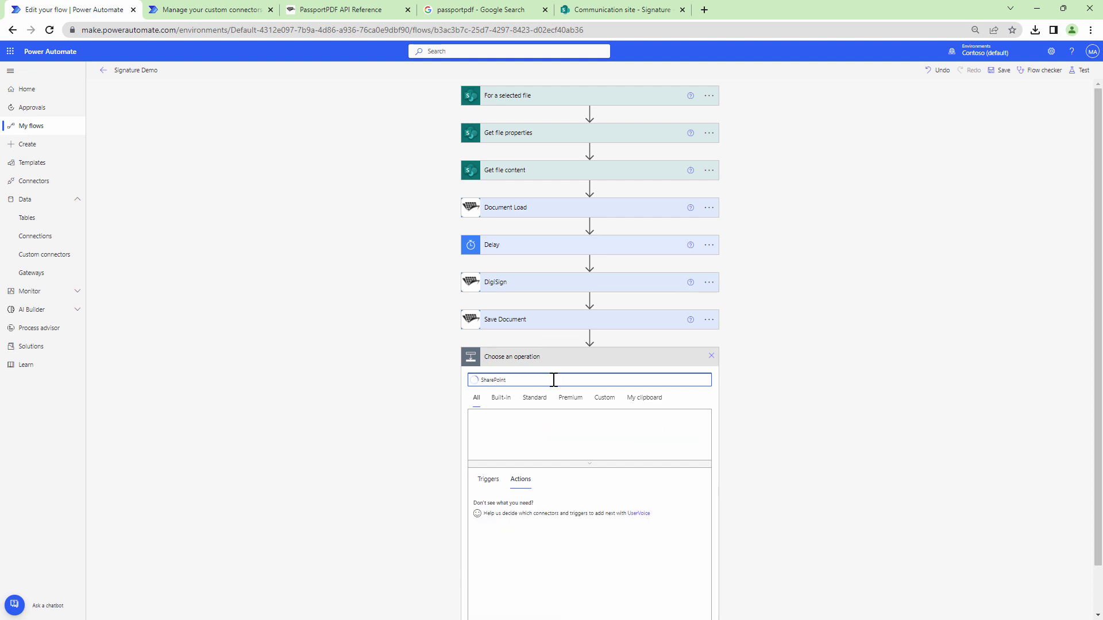
pyautogui.click(488, 427)
pyautogui.write('c')
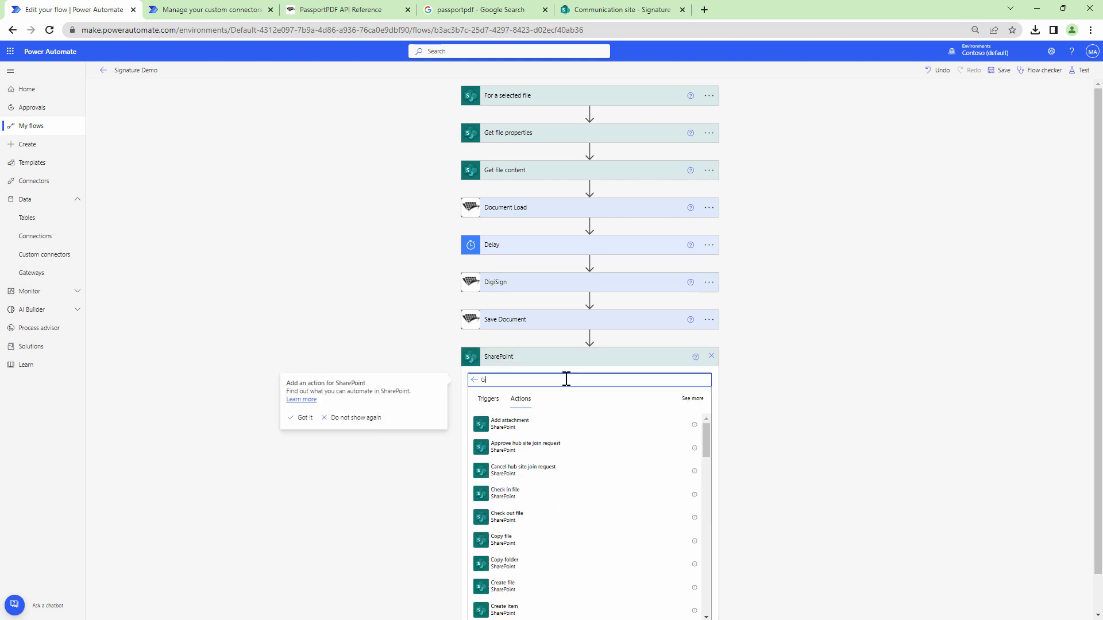
pyautogui.write('reate')
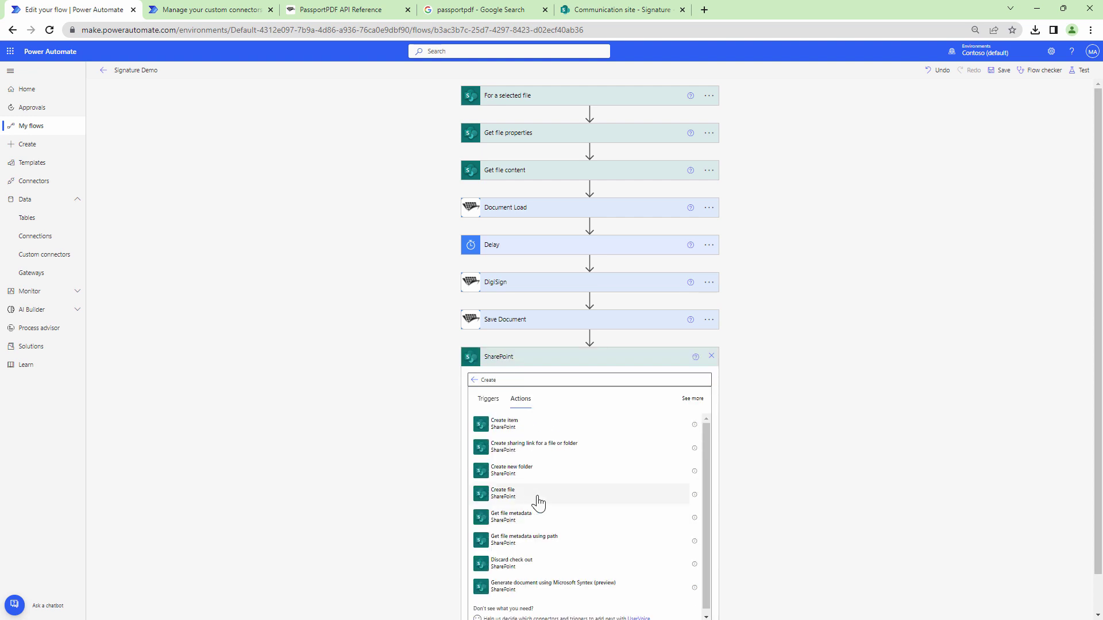
pyautogui.press('Return')
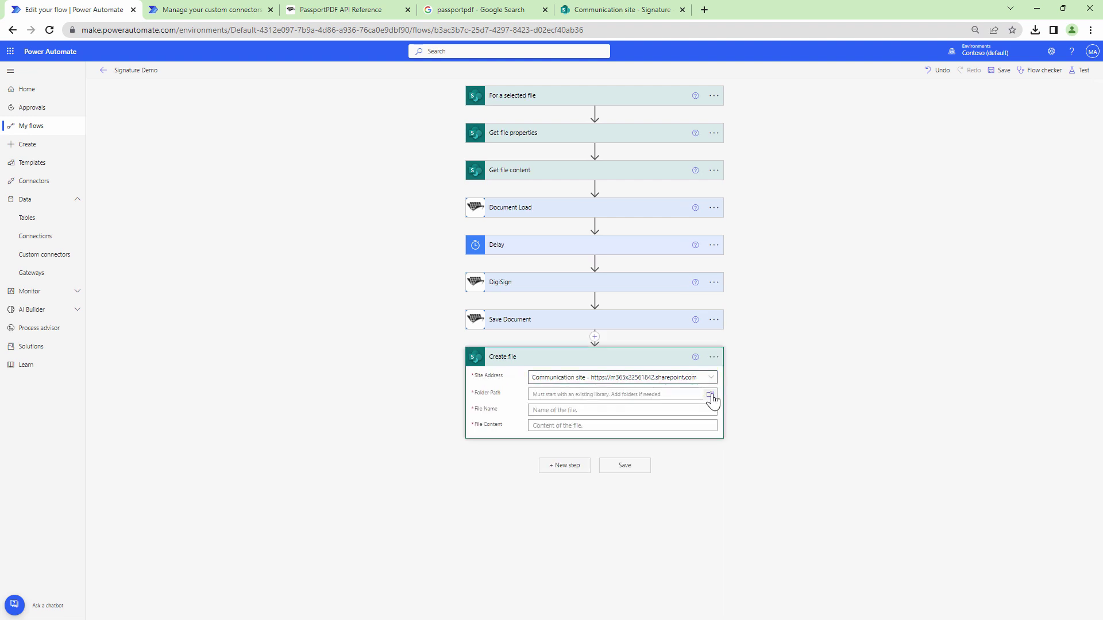
# Set Create file's Folder Path to /Signature/Signed Document and its File Name to the SharePoint file's Name value
pyautogui.click(710, 395)
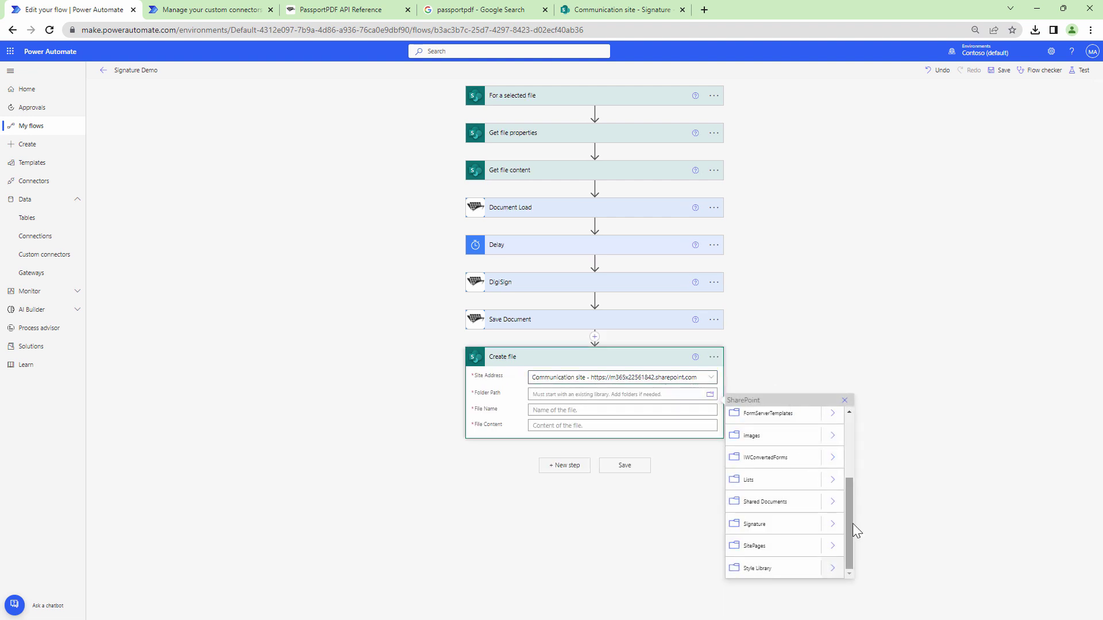
pyautogui.click(832, 524)
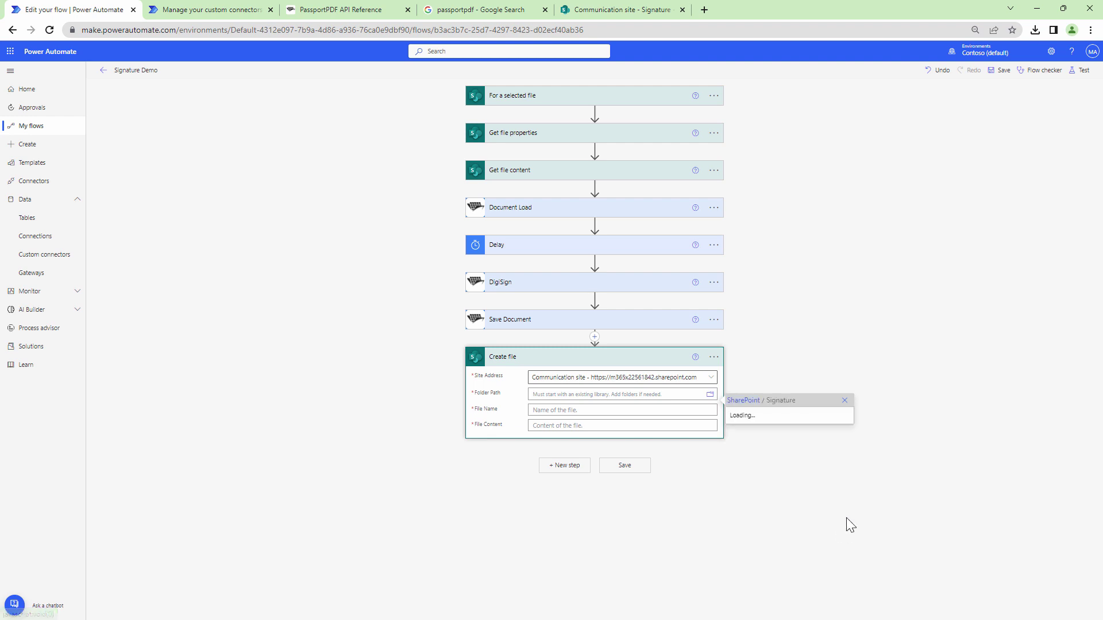
pyautogui.click(781, 442)
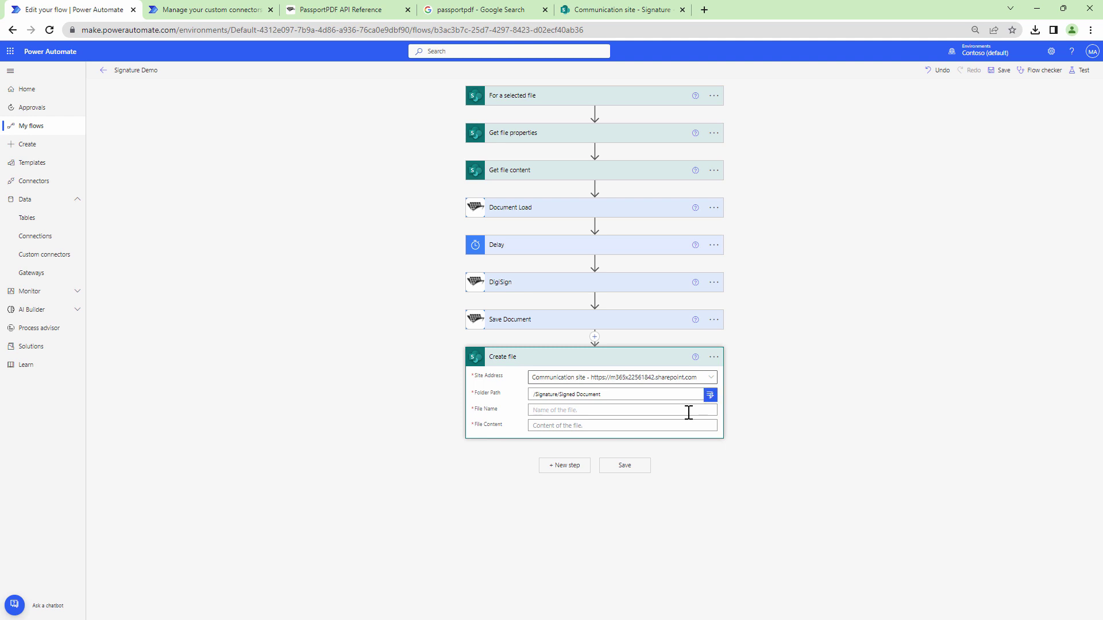
pyautogui.click(712, 399)
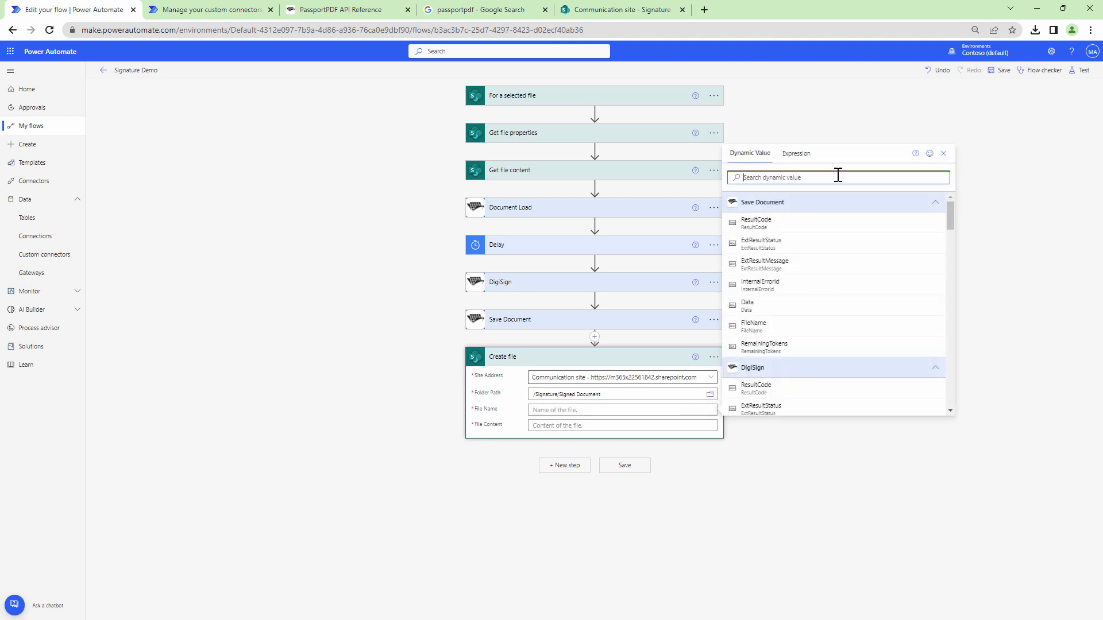
pyautogui.write('name')
pyautogui.click(752, 335)
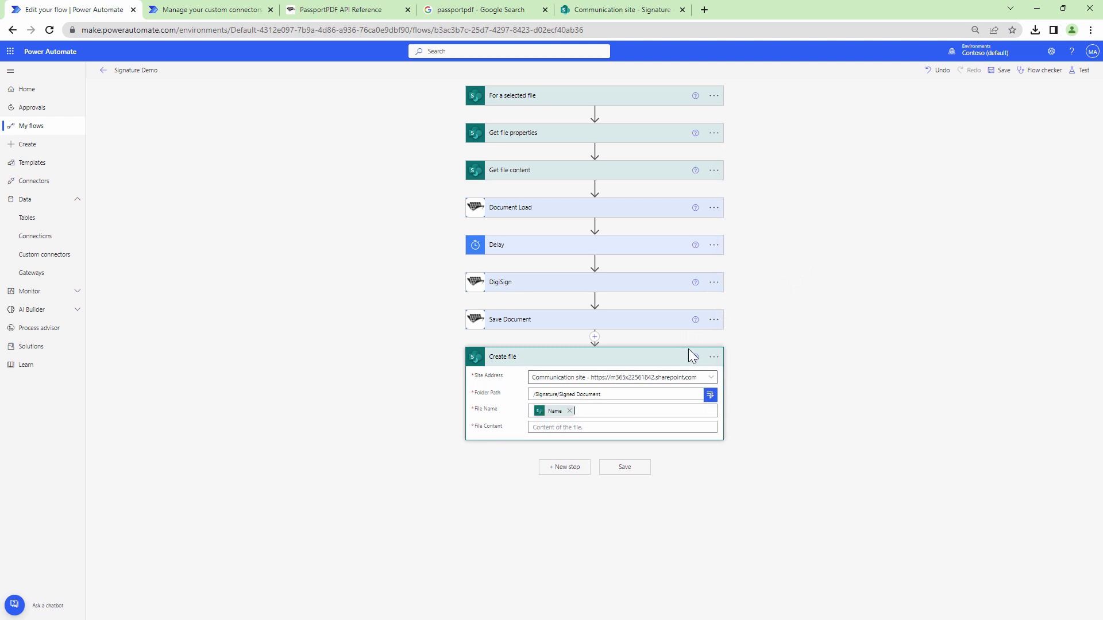
# Append _signed.pdf to Create file's File Name and set its File Content to Save Document's Data value
pyautogui.write('_ps')
pyautogui.write('igned')
pyautogui.write('.pdf')
pyautogui.click(616, 426)
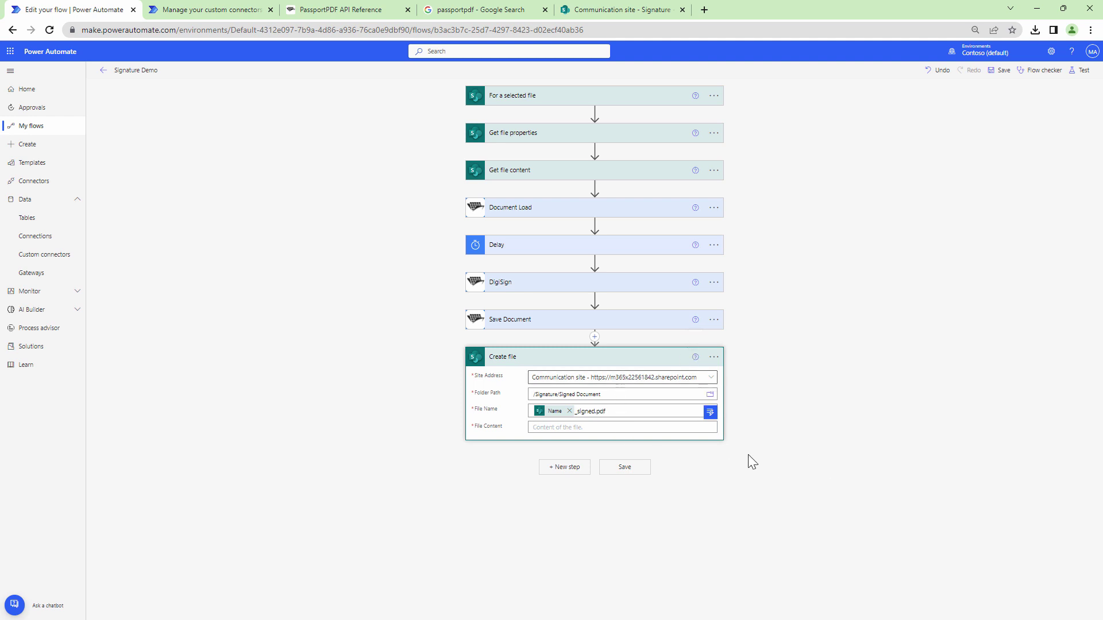
pyautogui.click(711, 415)
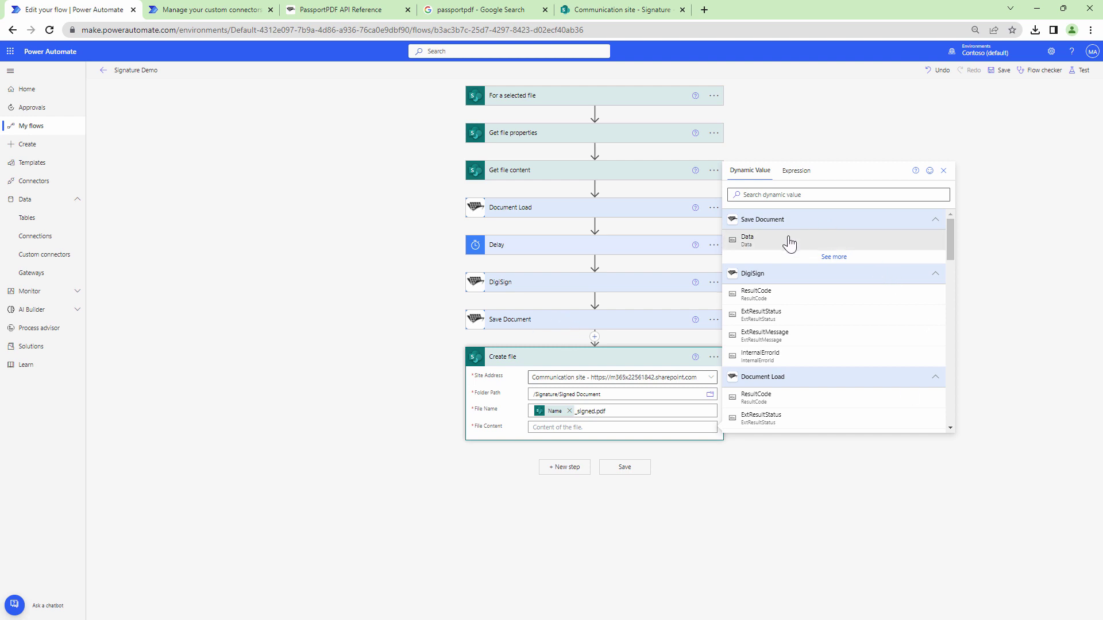
pyautogui.click(789, 241)
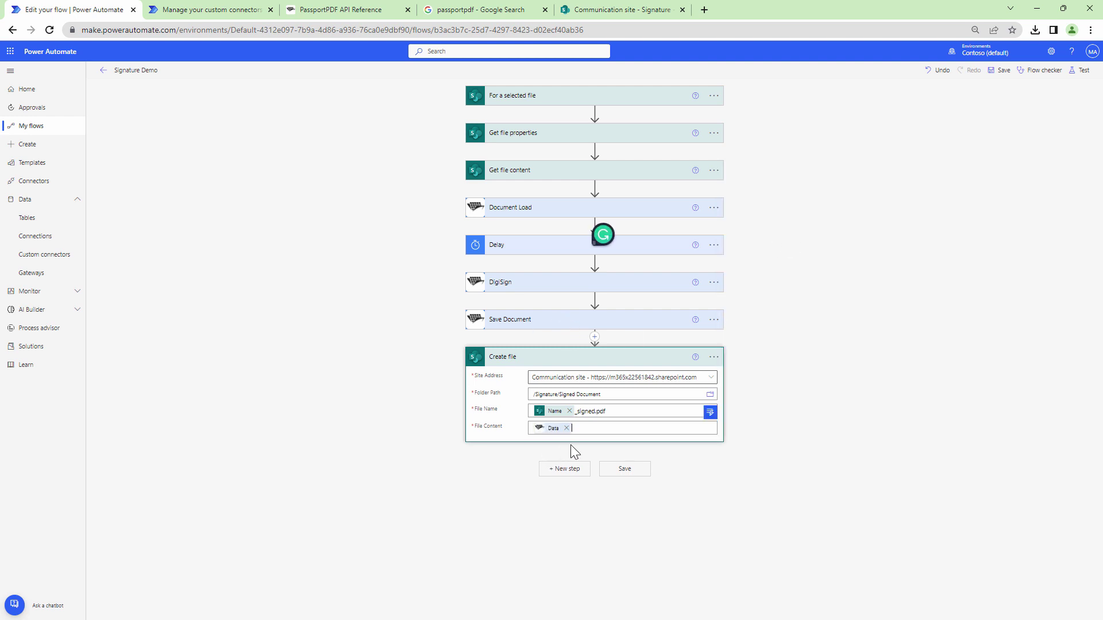
# Add the PassportPDF Connector's "Close PDF" action after Create file
pyautogui.click(575, 470)
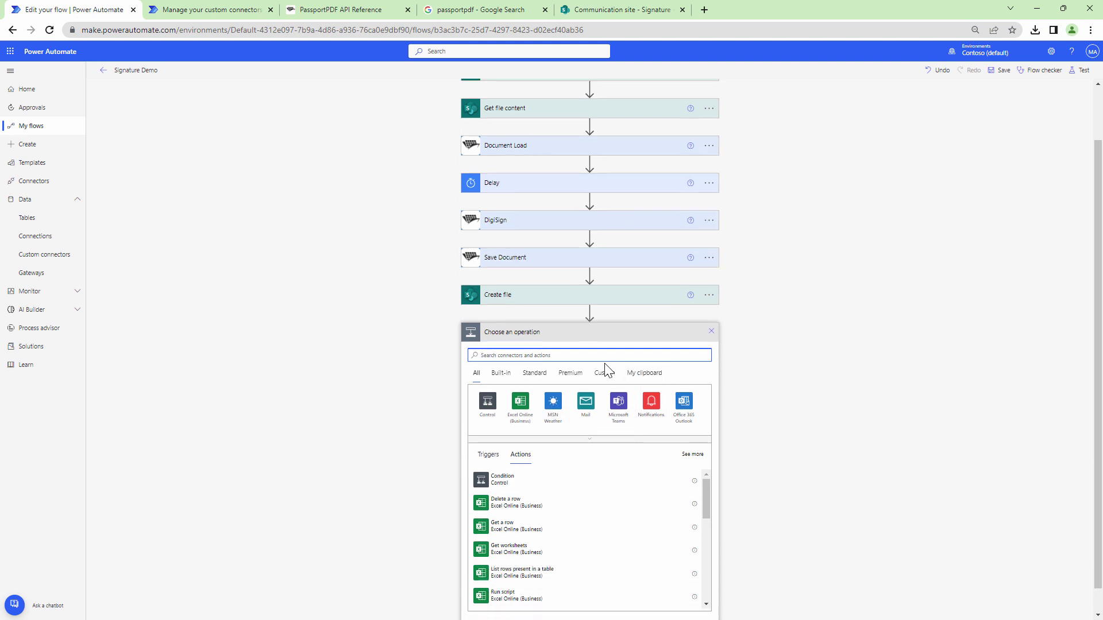
pyautogui.click(605, 373)
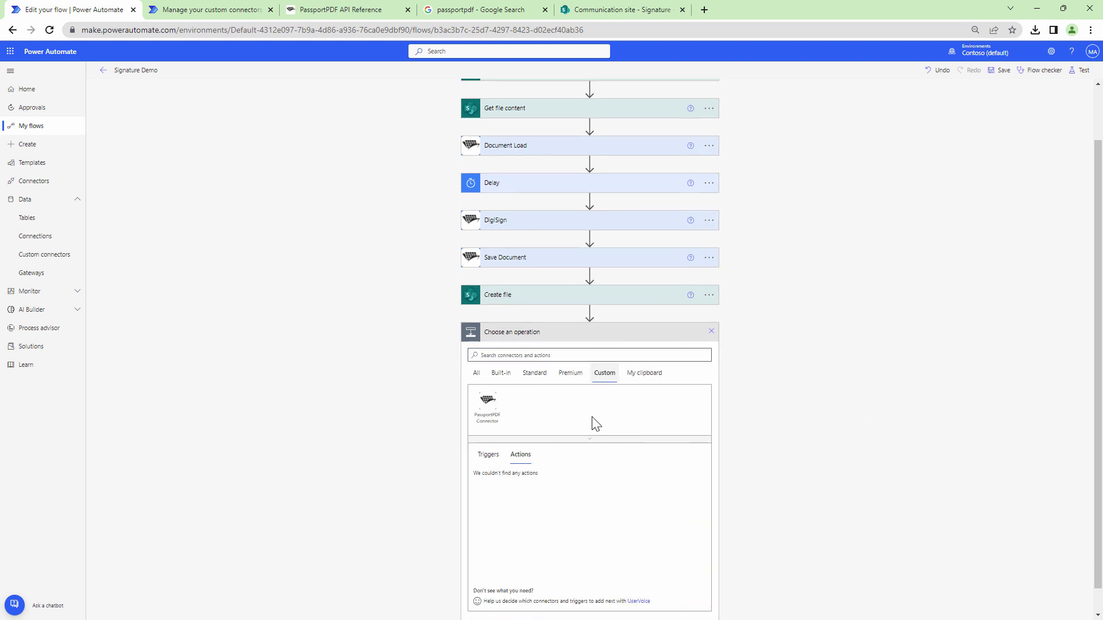
pyautogui.click(489, 409)
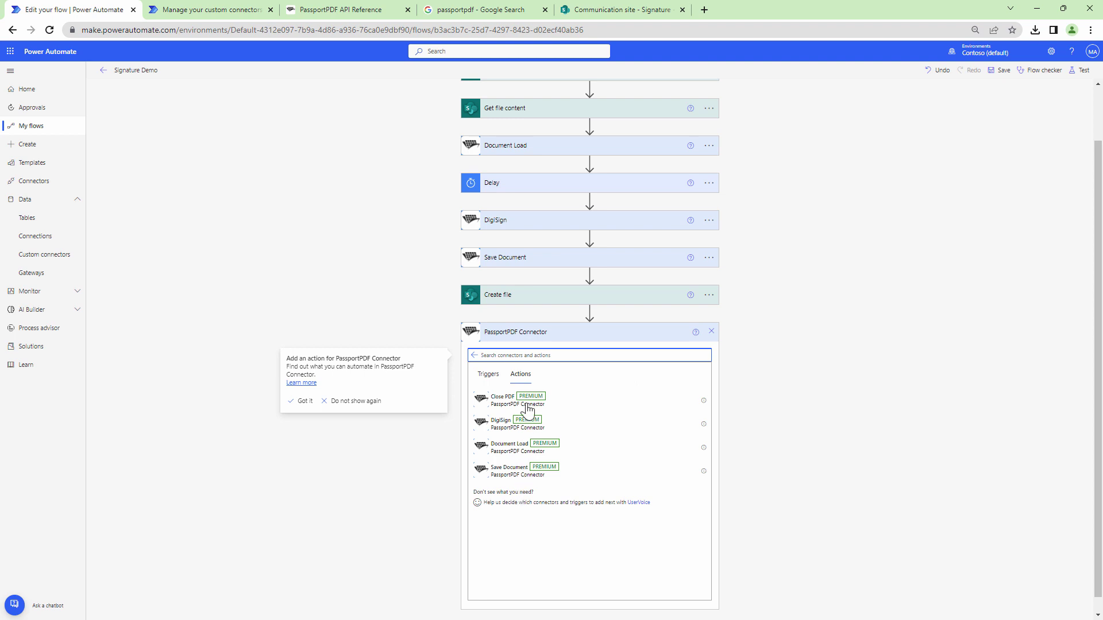
pyautogui.click(504, 405)
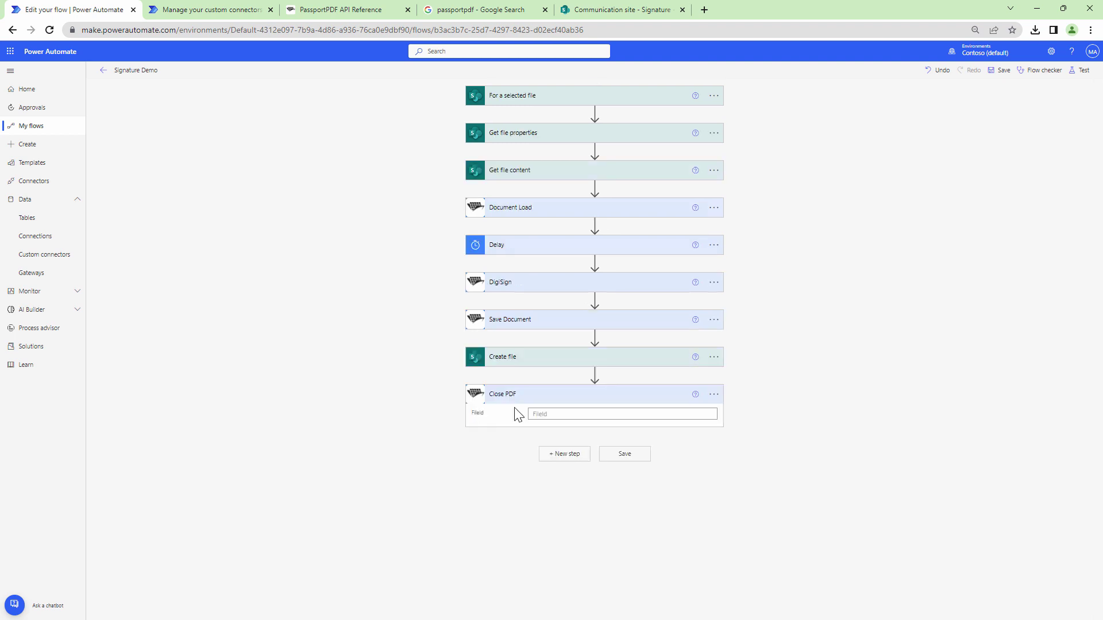
# Set Close PDF's FileId to Document Load's FileId and save the flow
pyautogui.click(541, 414)
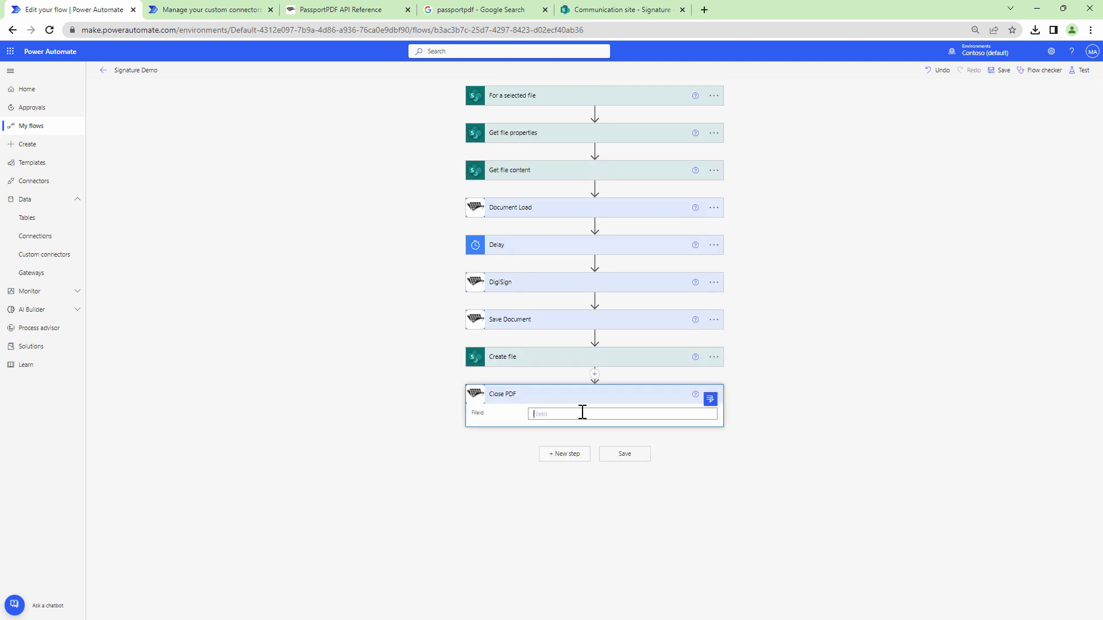
pyautogui.click(709, 402)
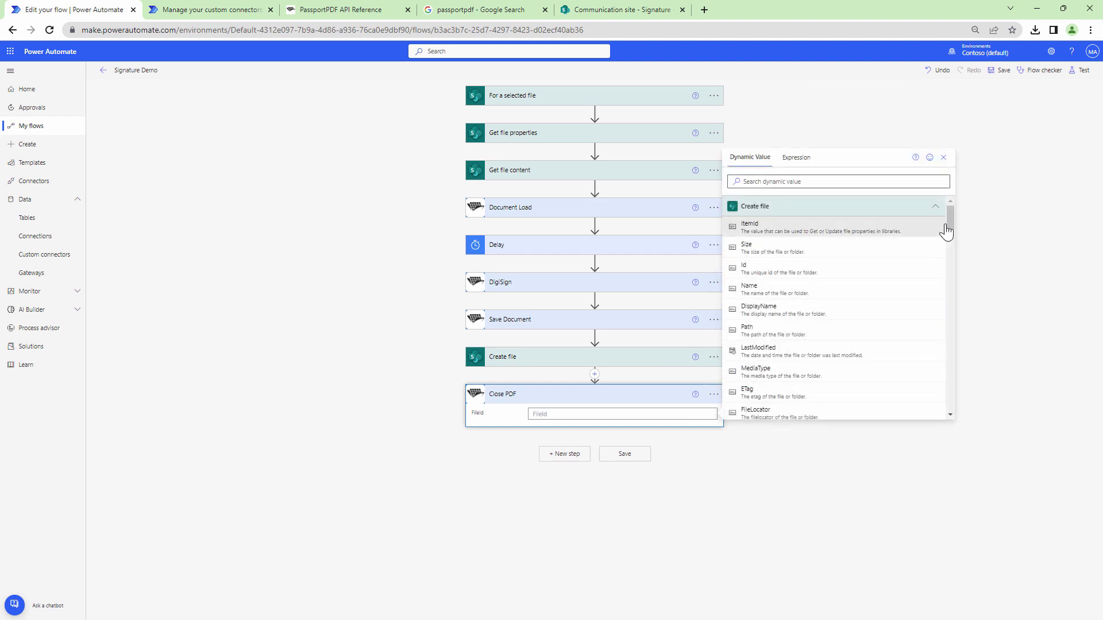
pyautogui.scroll(-1, 947, 229)
pyautogui.scroll(-8, 947, 242)
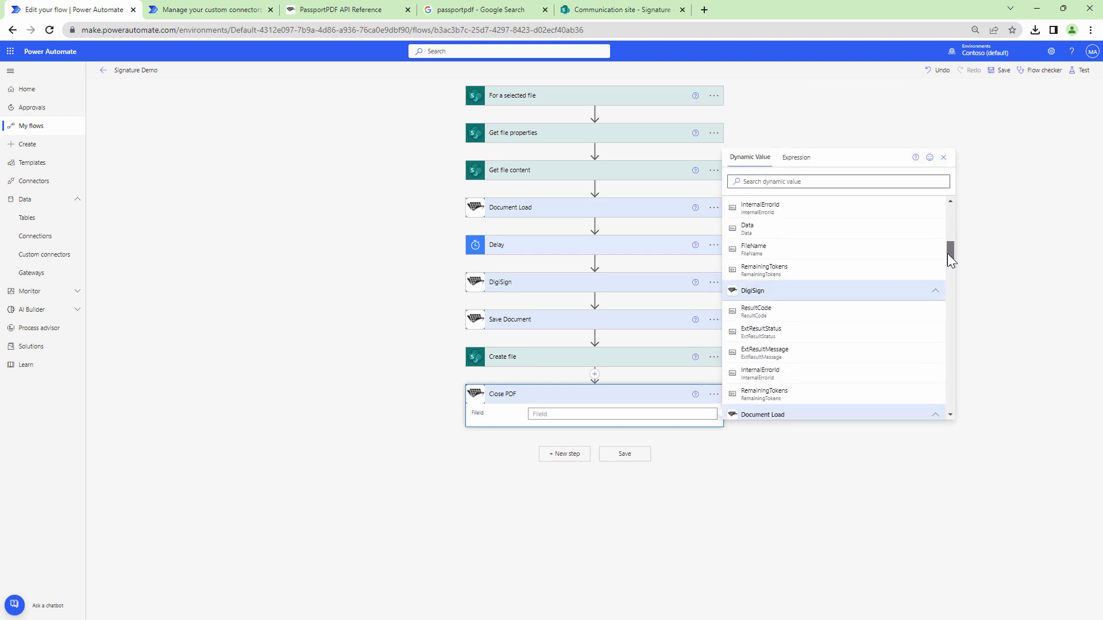
pyautogui.moveTo(948, 271); pyautogui.dragTo(947, 278)
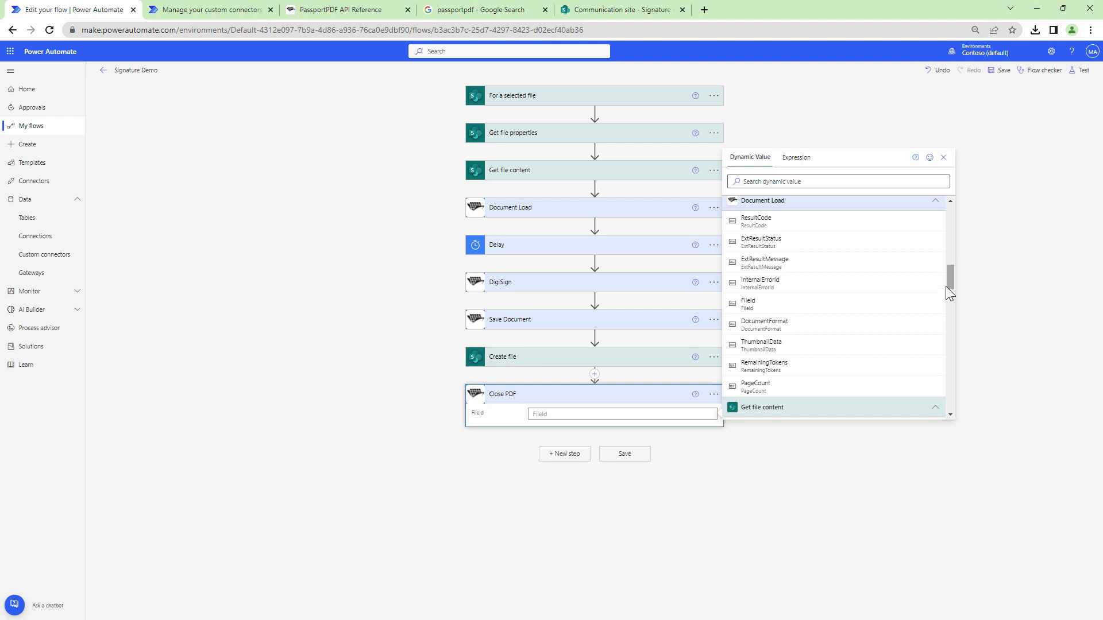
pyautogui.click(849, 301)
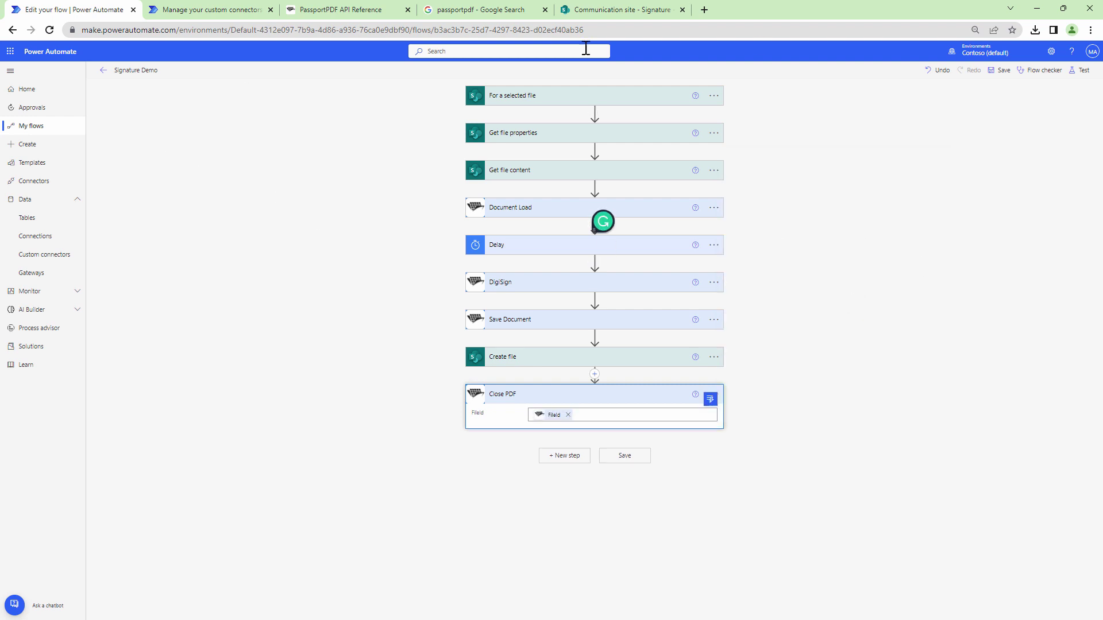
pyautogui.click(1001, 72)
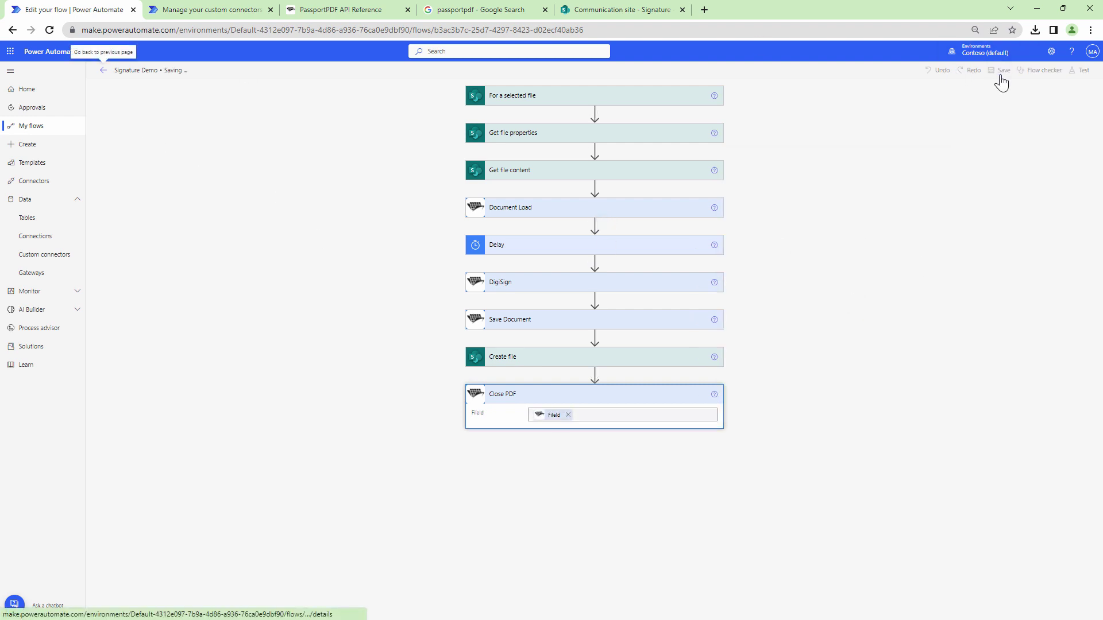
# Upload the file Contrat of contracts.pdf to the Communication site's Signature library in SharePoint
pyautogui.click(622, 10)
pyautogui.click(147, 153)
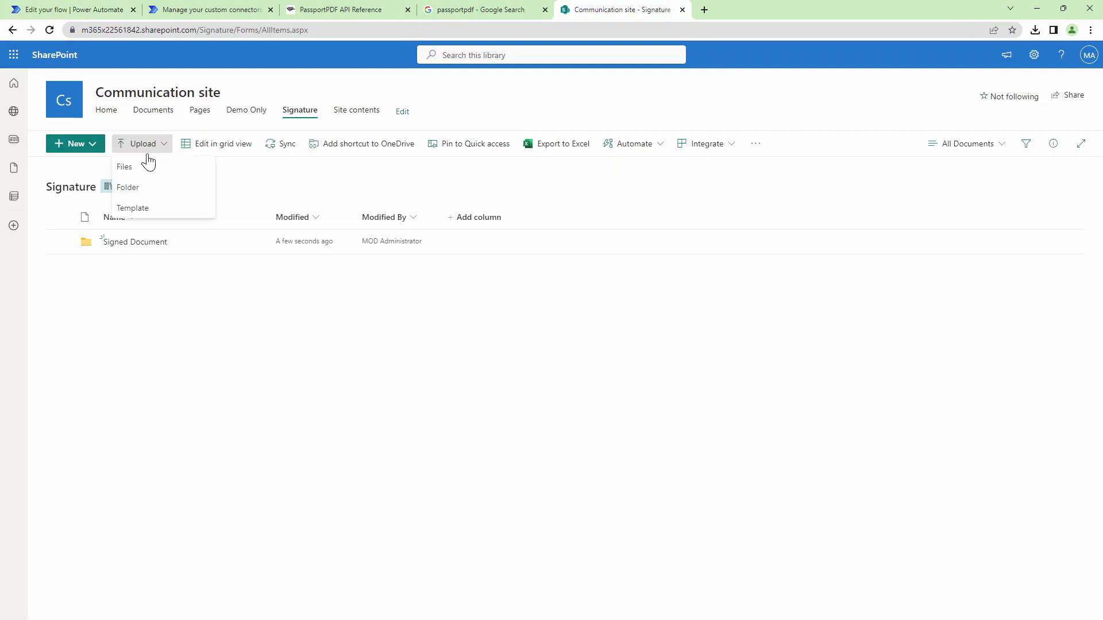
pyautogui.click(147, 163)
pyautogui.click(146, 156)
pyautogui.click(146, 168)
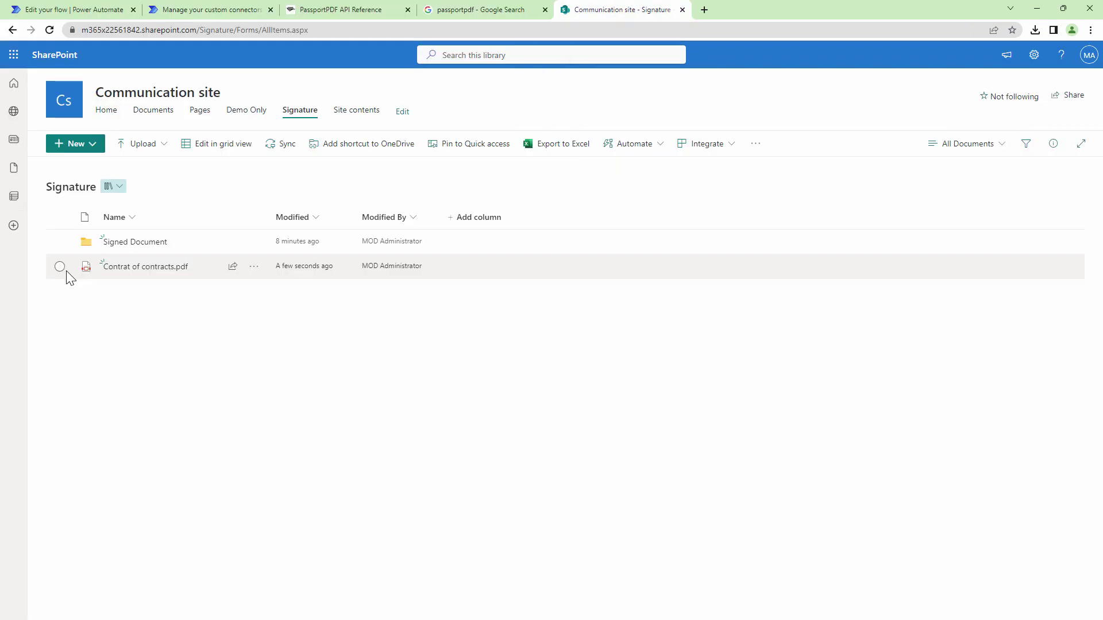
# Start the Signature Demo flow on Contrat of contracts.pdf and accept its SharePoint and PassportPDF Connector connections
pyautogui.click(59, 266)
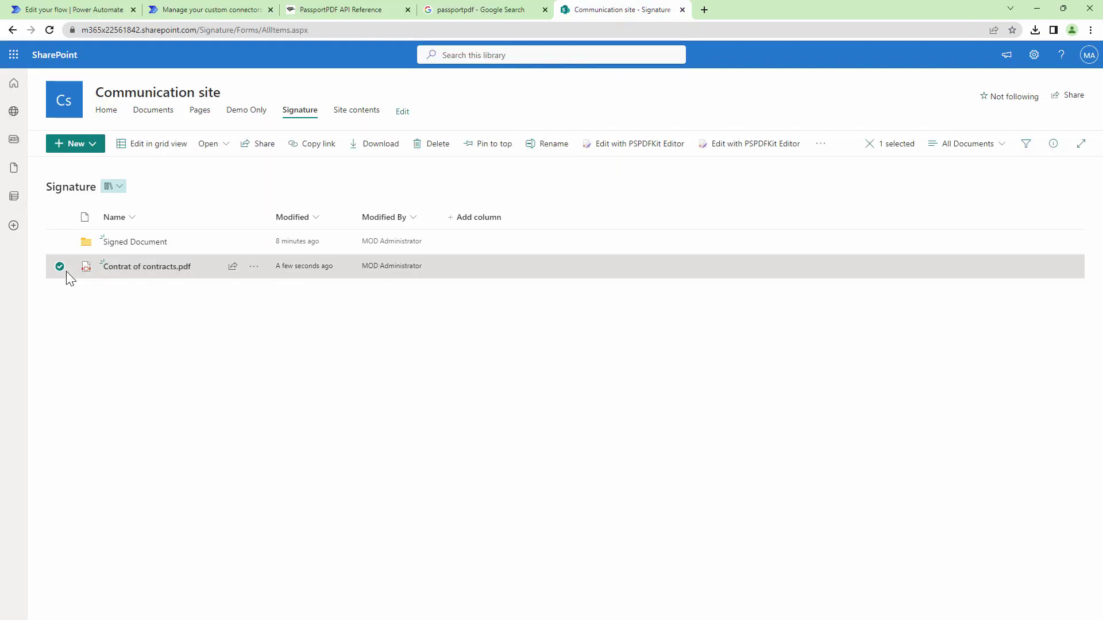
pyautogui.click(254, 267)
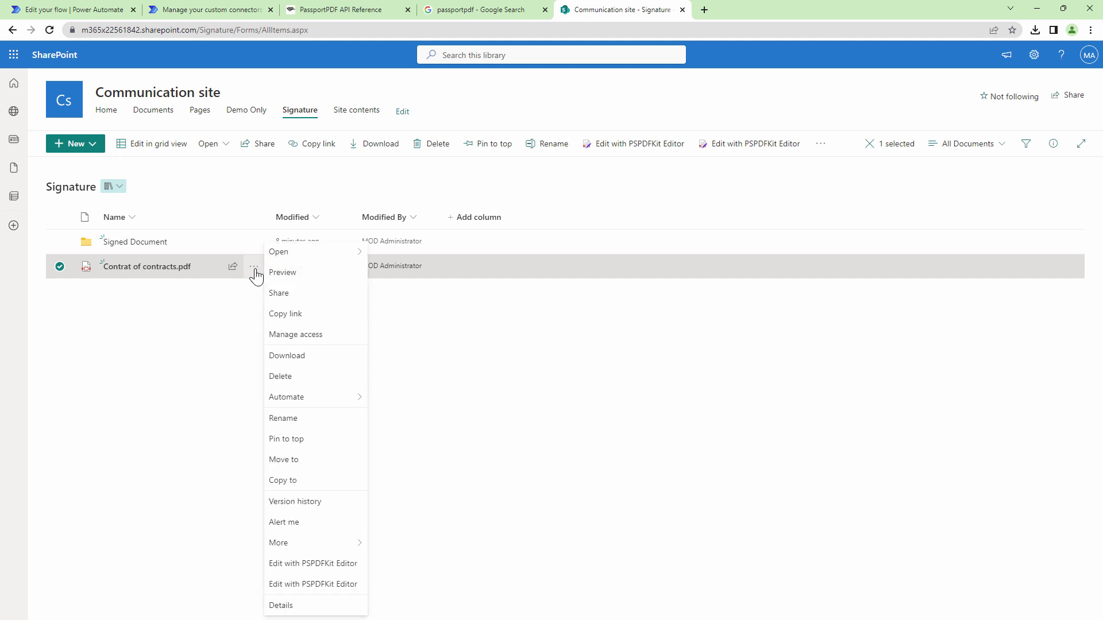
pyautogui.moveTo(328, 409)
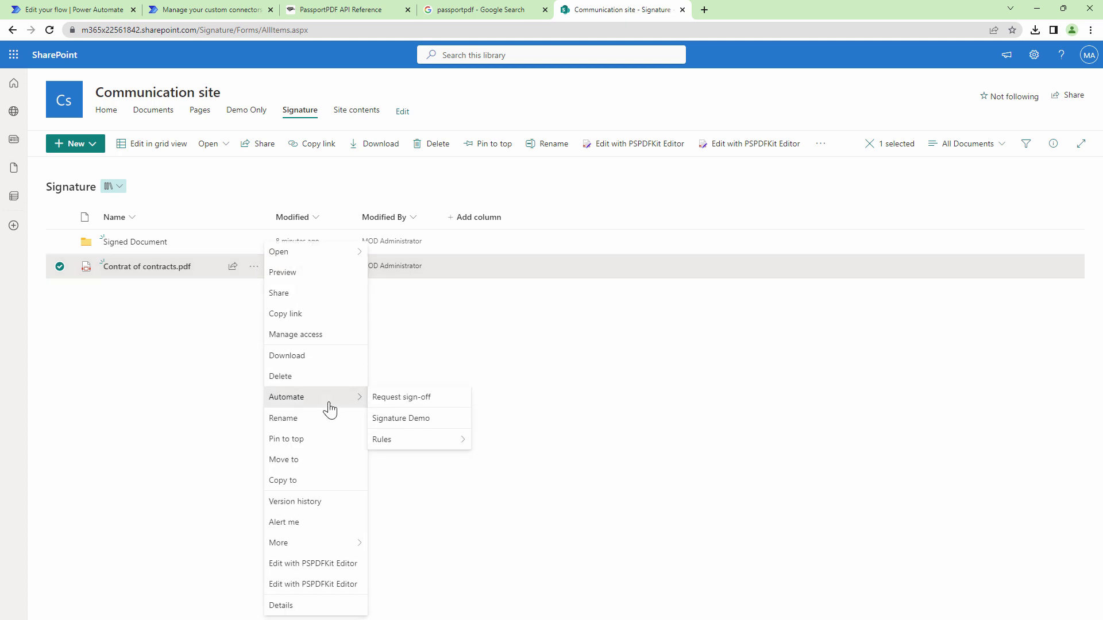
pyautogui.click(405, 423)
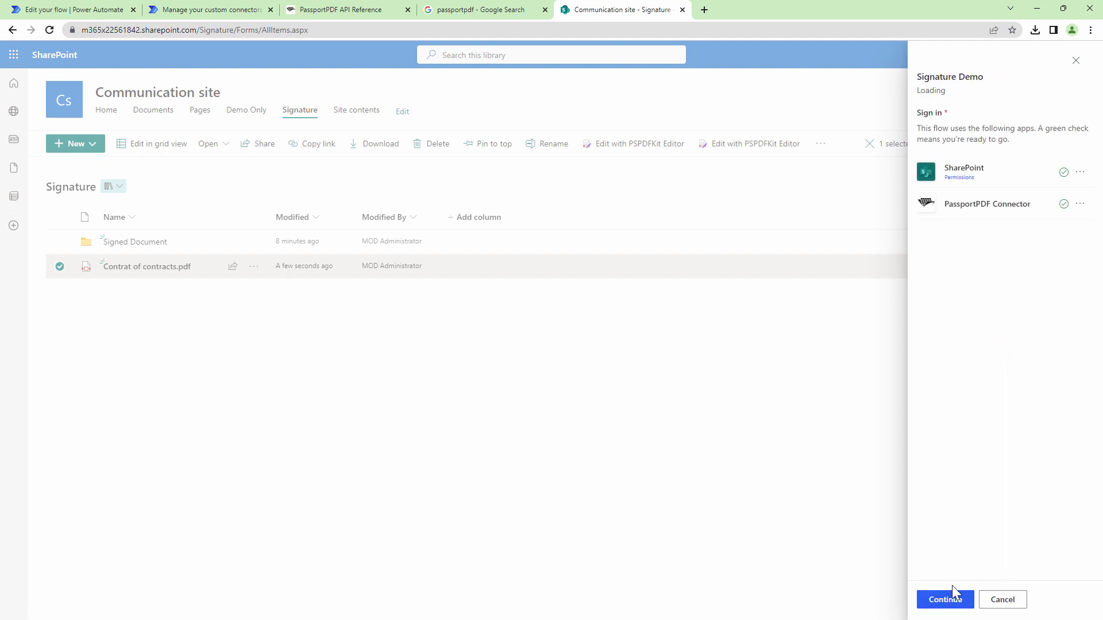
pyautogui.click(947, 598)
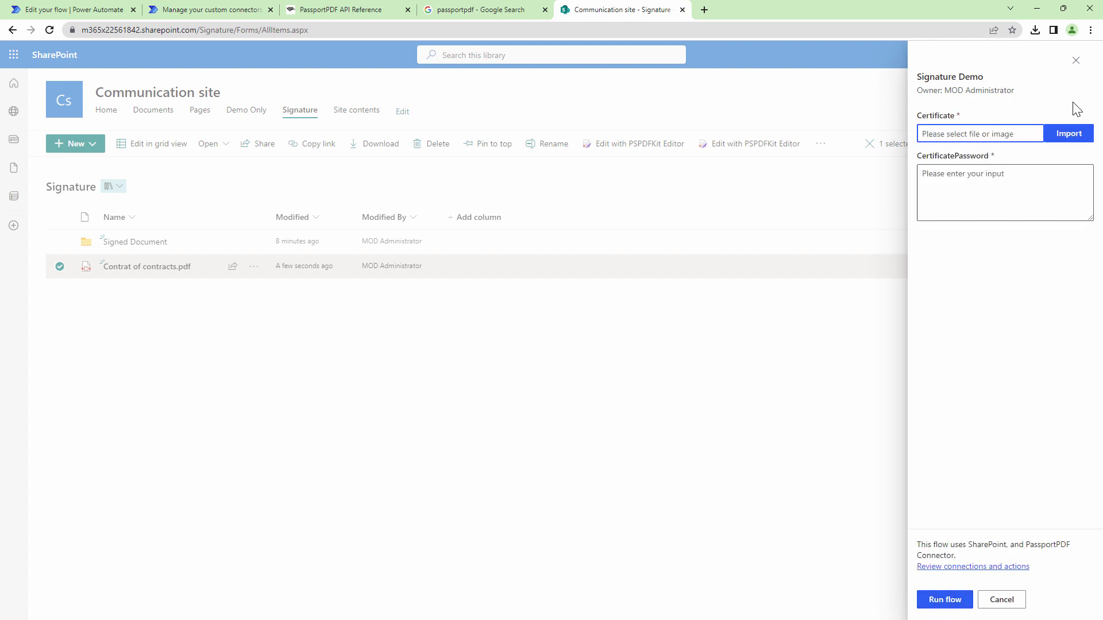
# Import the personal .pfx certificate from Downloads, enter the certificate password and run the Signature Demo flow
pyautogui.click(1068, 133)
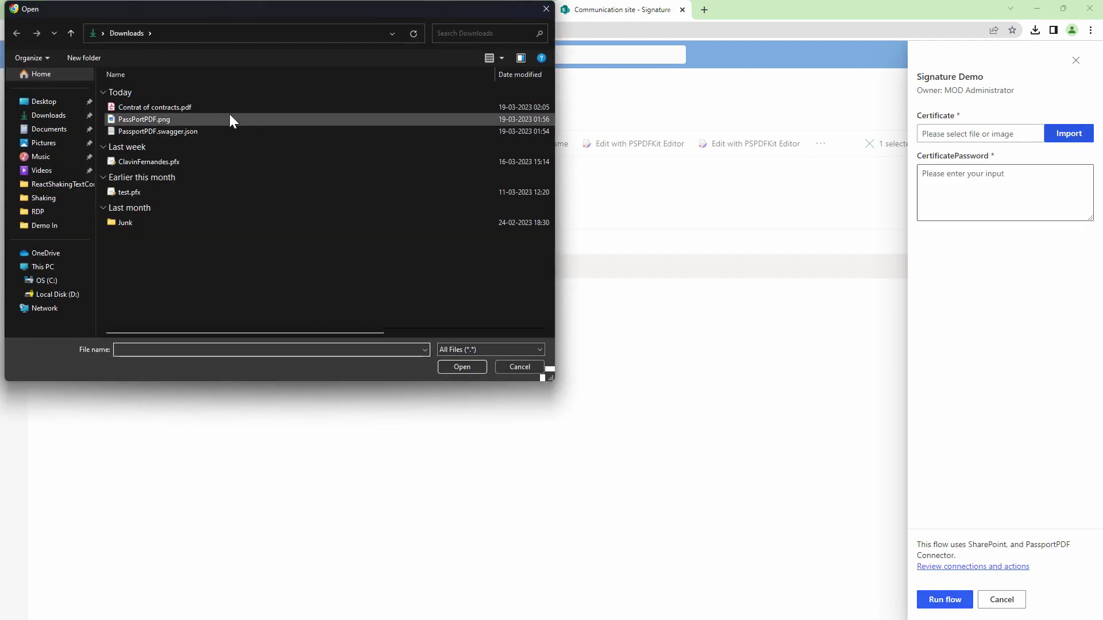
pyautogui.click(204, 164)
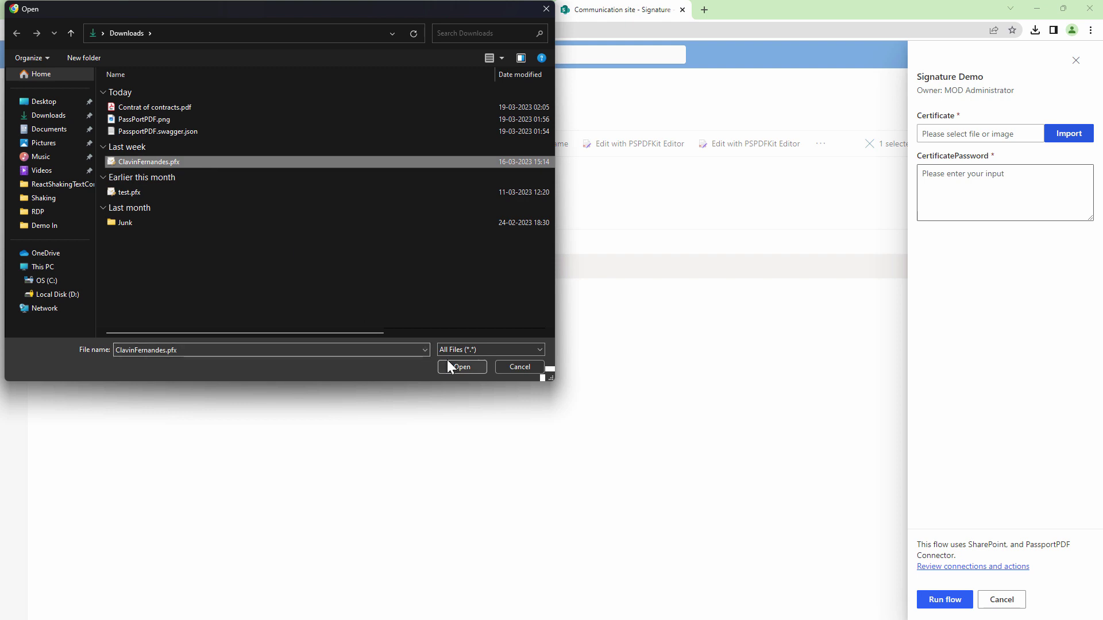
pyautogui.click(451, 361)
pyautogui.click(1000, 172)
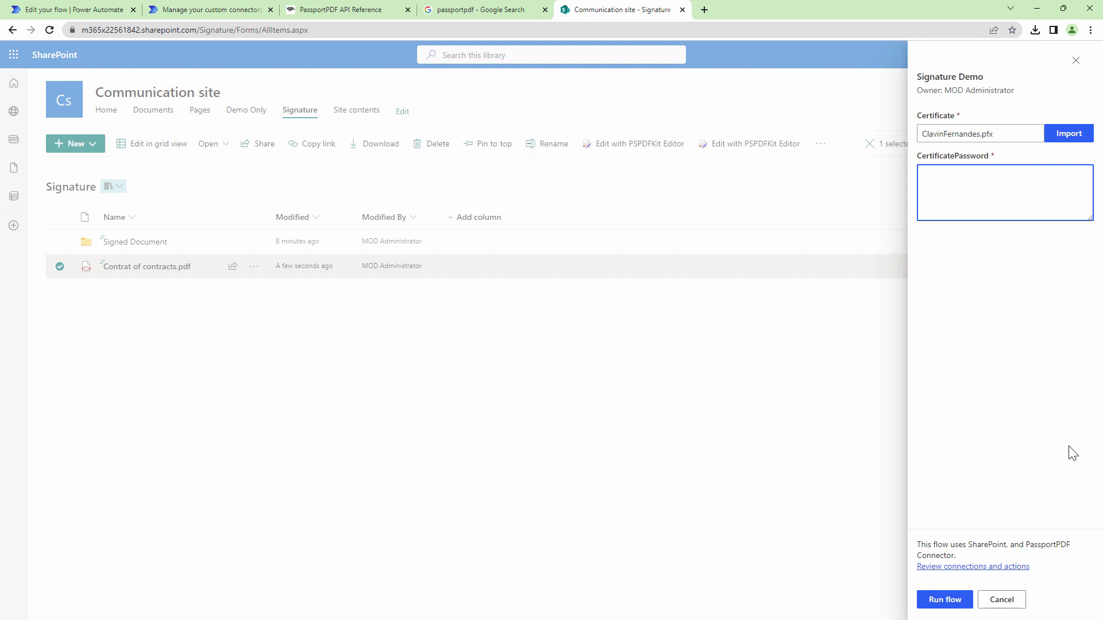
pyautogui.click(965, 600)
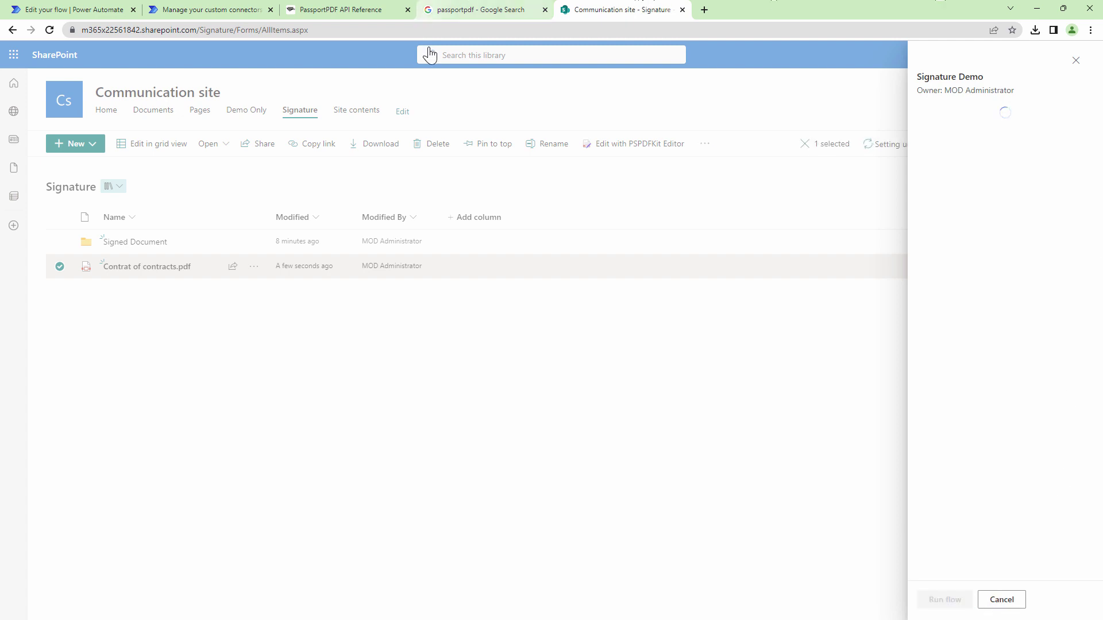
# Switch to Power Automate and open the latest Signature Demo run from the 28-day run history
pyautogui.click(191, 12)
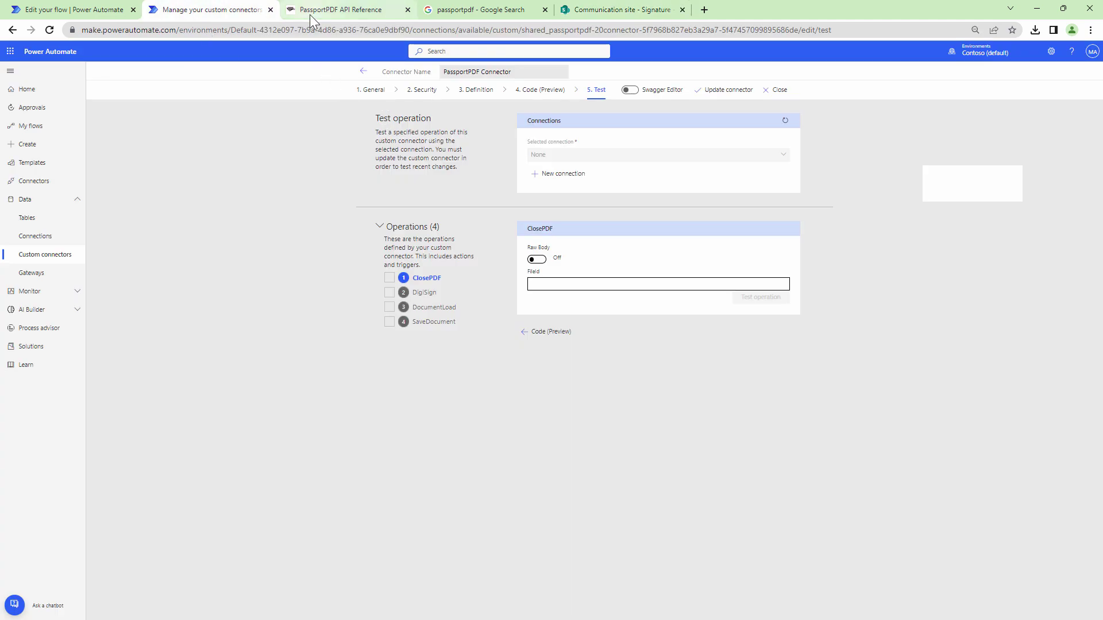
pyautogui.click(78, 10)
pyautogui.click(103, 70)
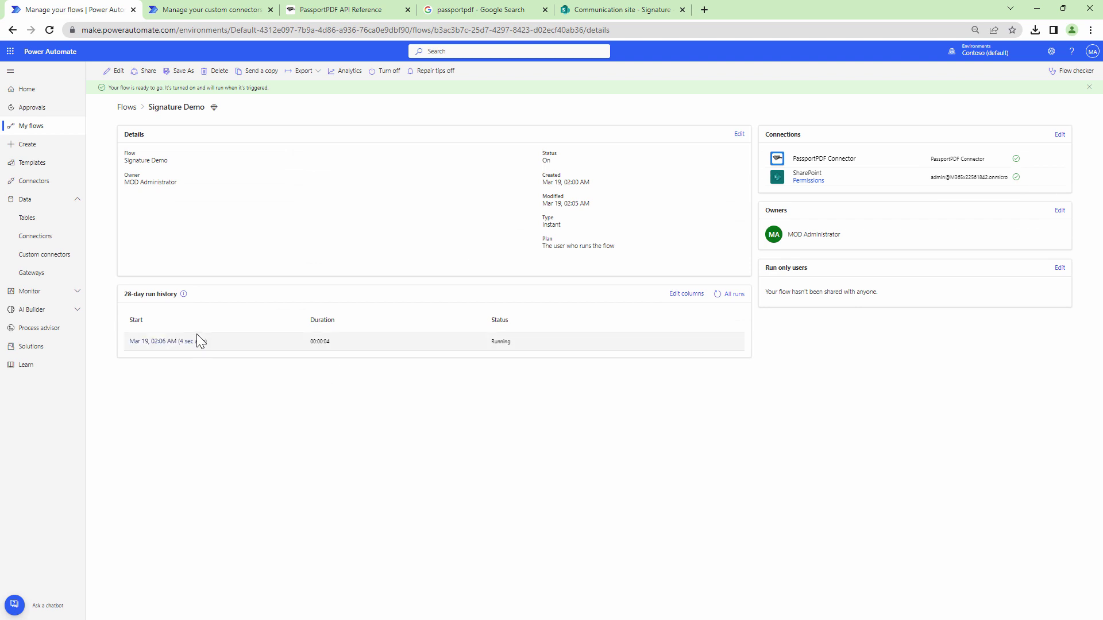
pyautogui.click(195, 341)
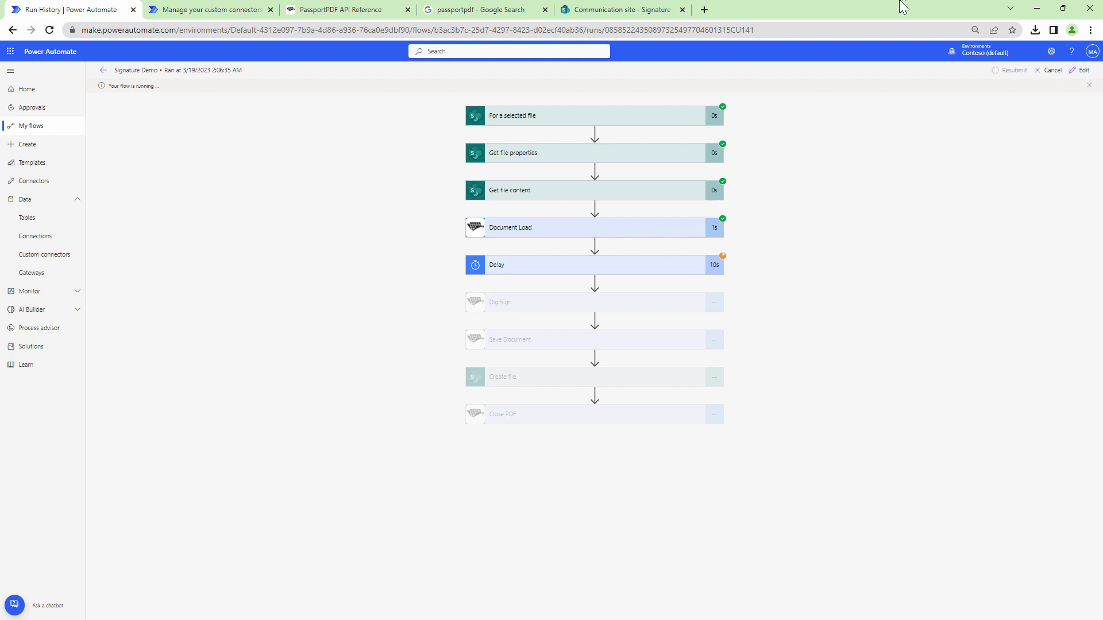
# Open the Signature library's Signed Document folder in SharePoint, then check the flow run's progress in Power Automate
pyautogui.click(632, 10)
pyautogui.click(153, 242)
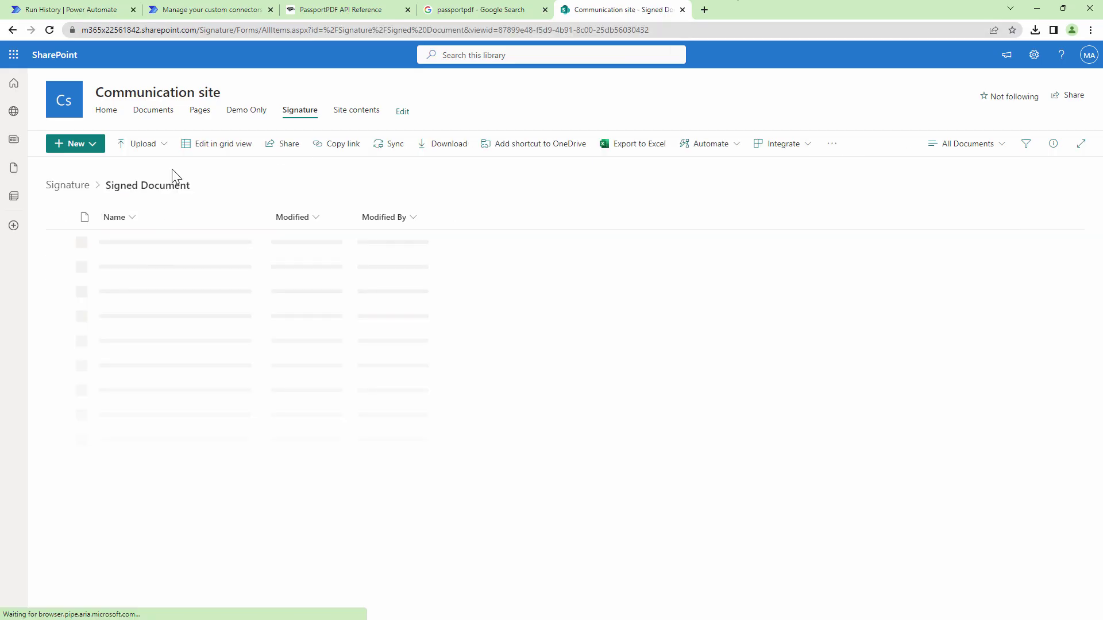
pyautogui.click(71, 14)
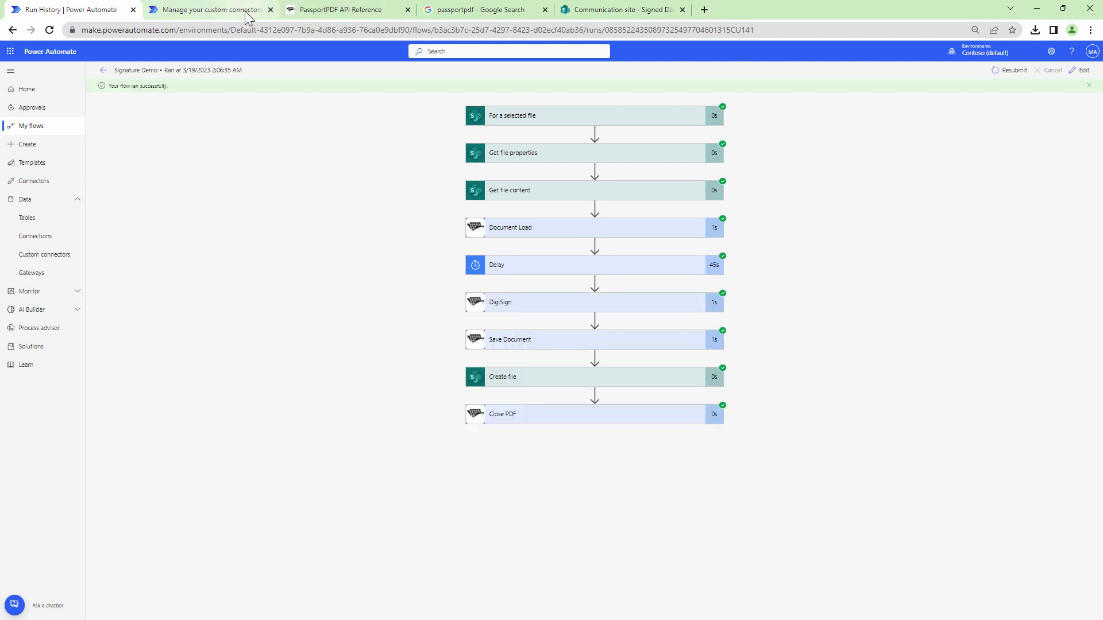
# Reload SharePoint's Signed Document folder and download Contrat of contracts_signed.pdf
pyautogui.click(615, 9)
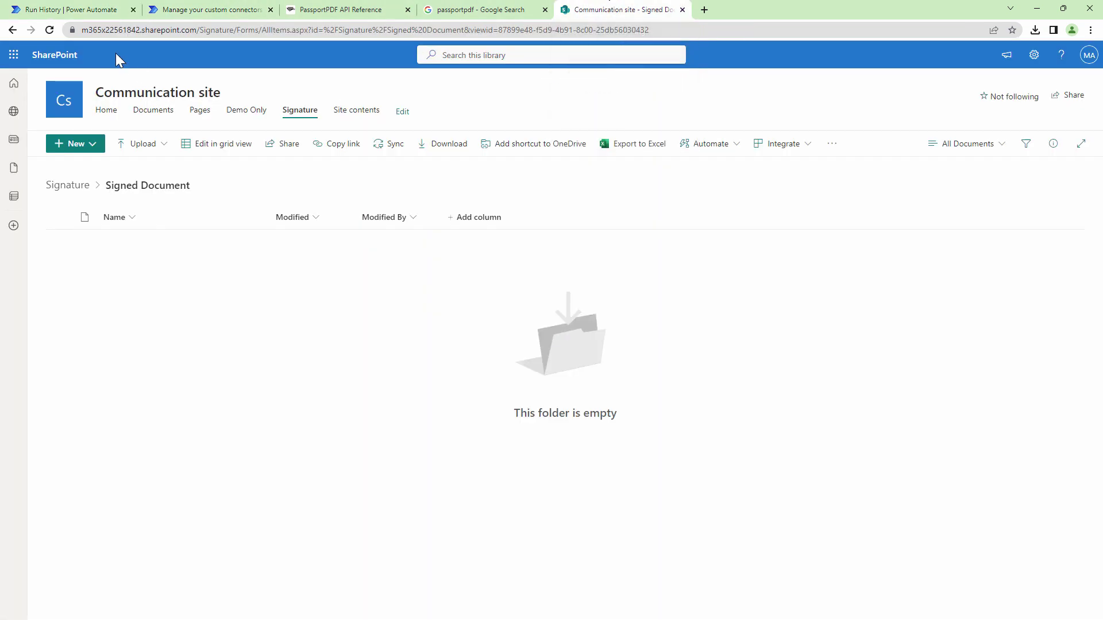
pyautogui.click(53, 32)
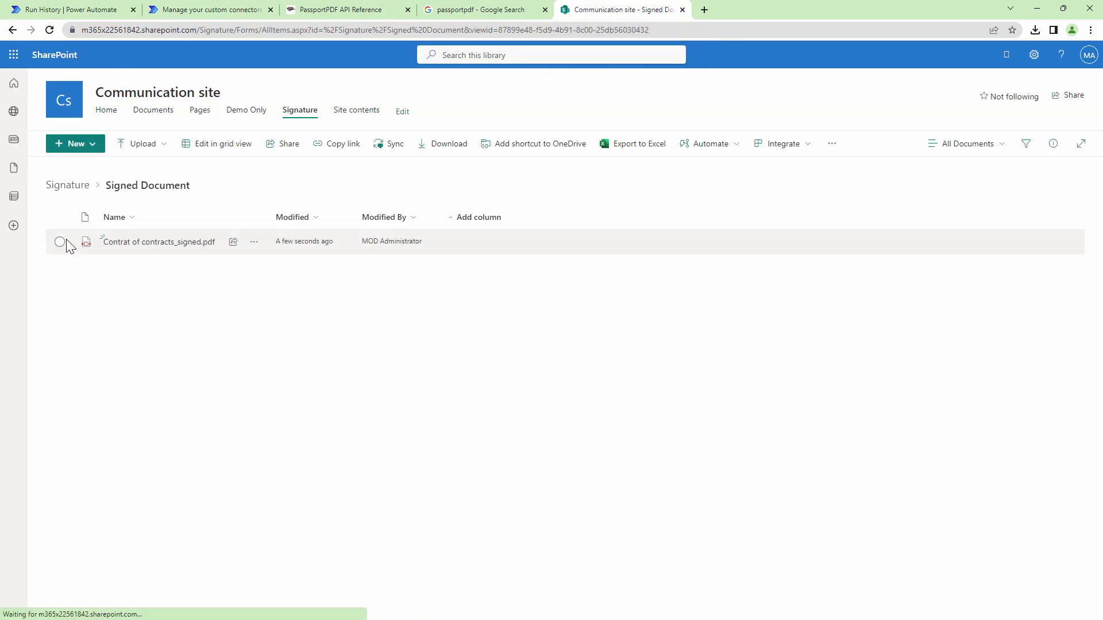
pyautogui.click(60, 243)
pyautogui.click(376, 144)
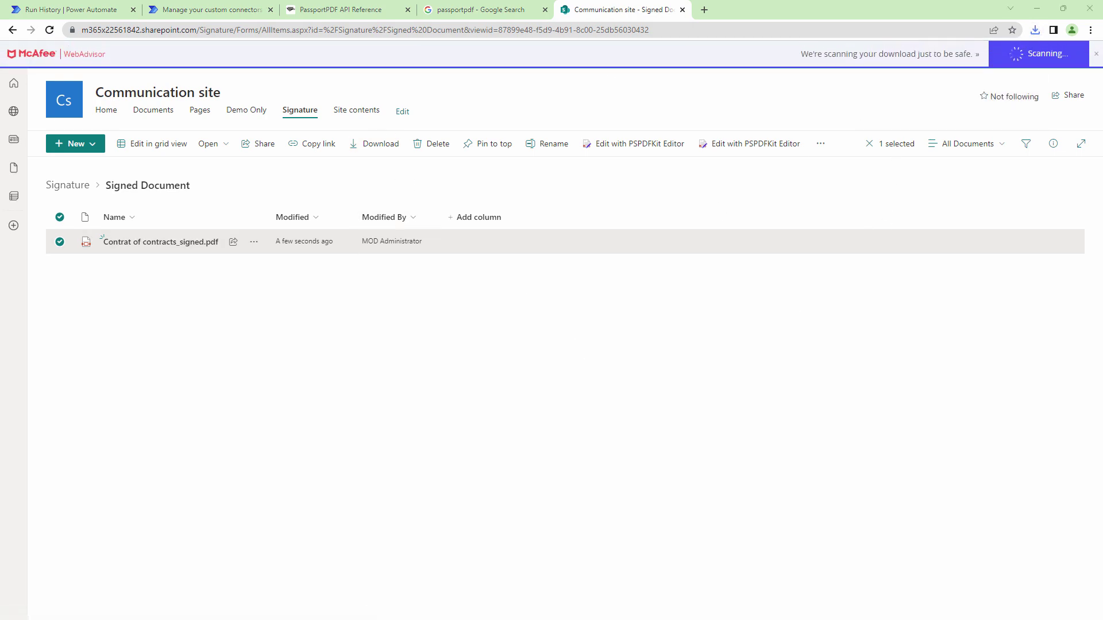
# Open Contrat of contracts_signed.pdf from Downloads in Adobe Acrobat and expand its digital signature's validation details
pyautogui.hotkey('alt', 'Tab')
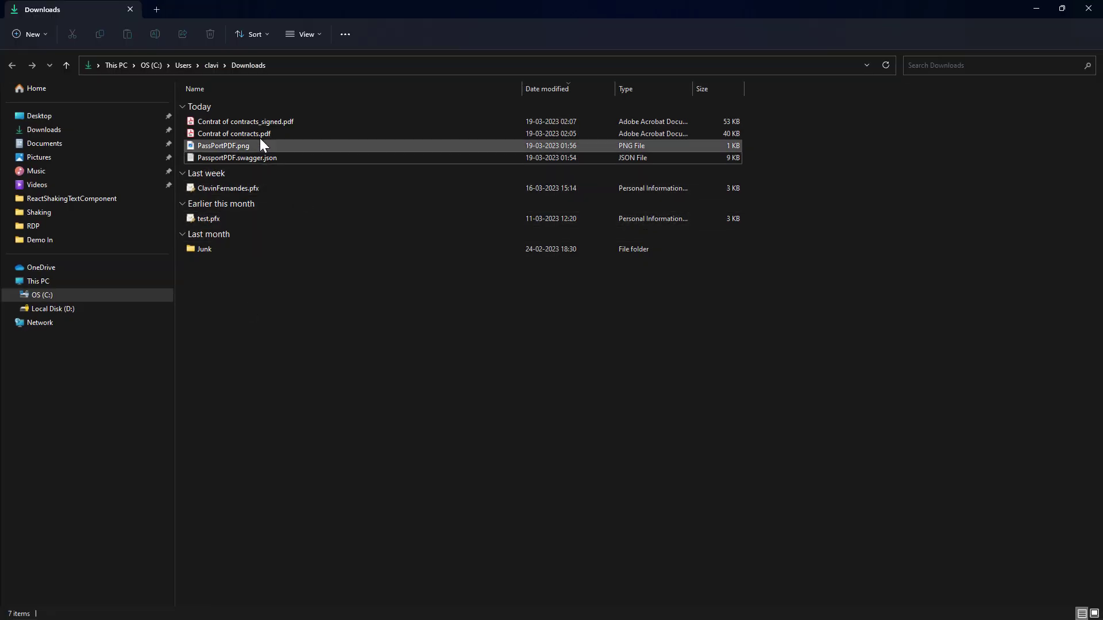
pyautogui.click(266, 122)
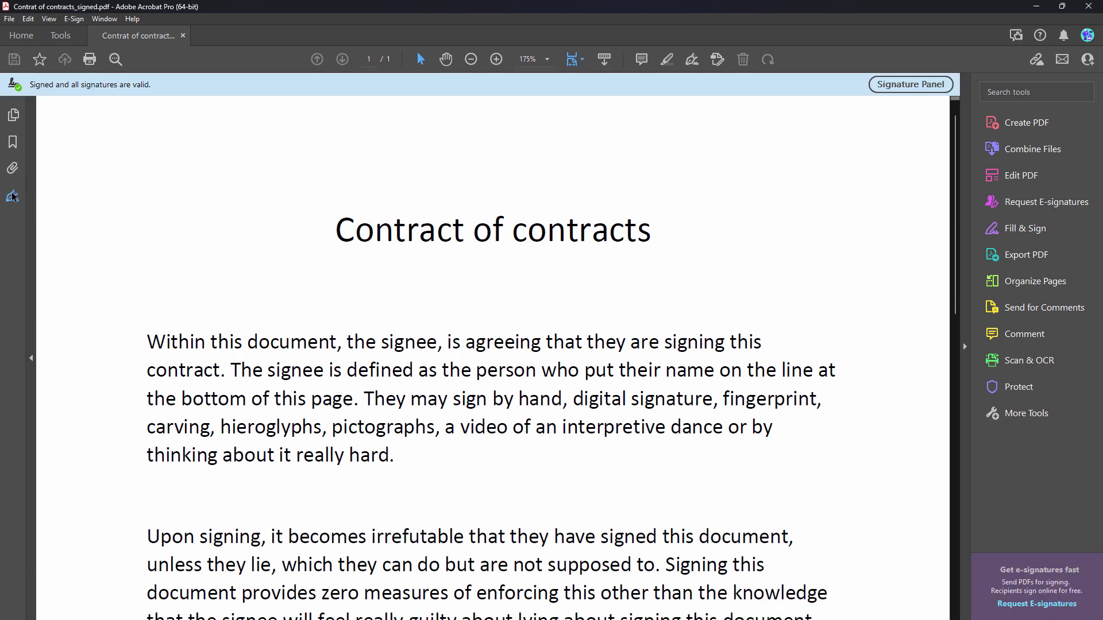
pyautogui.click(13, 196)
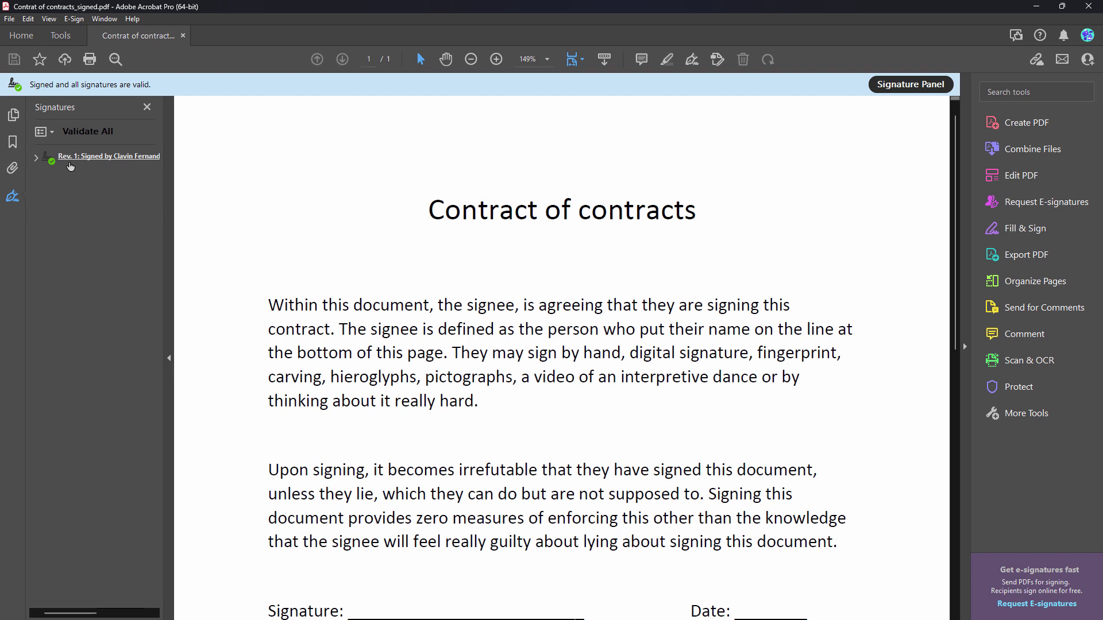
pyautogui.click(36, 157)
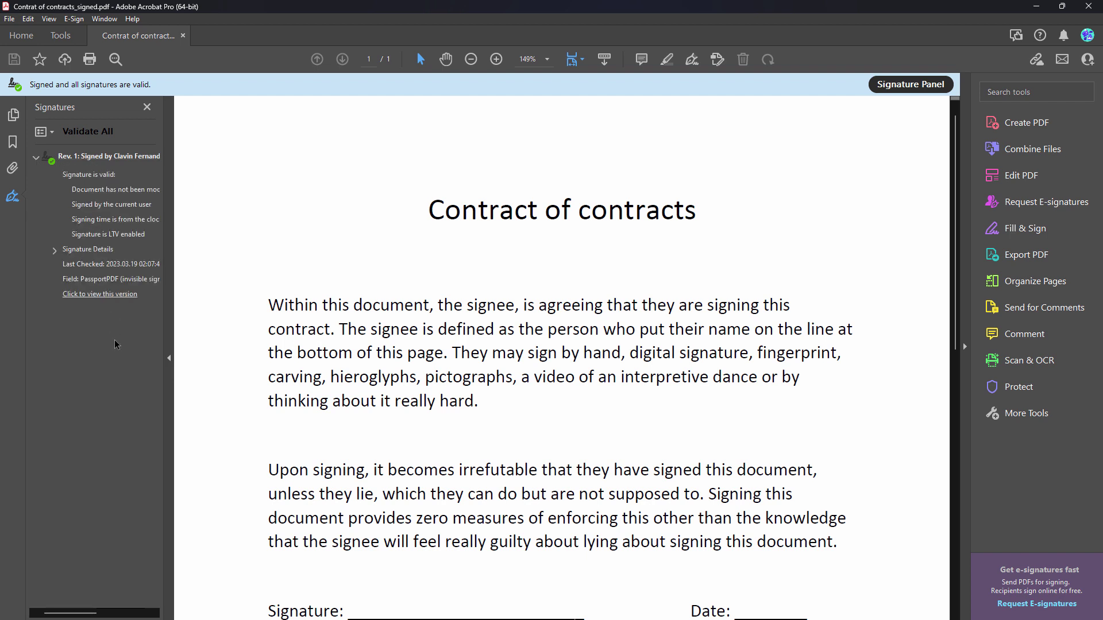